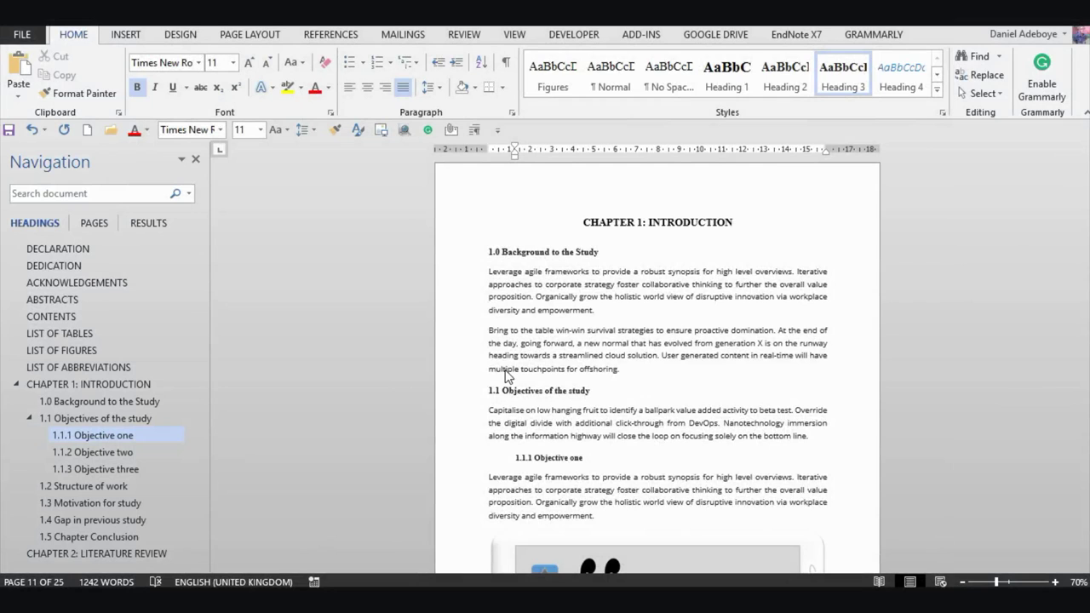
- Go to the CONTENTS page and look through the table of contents entries for the chapters and subheadings
click(40, 315)
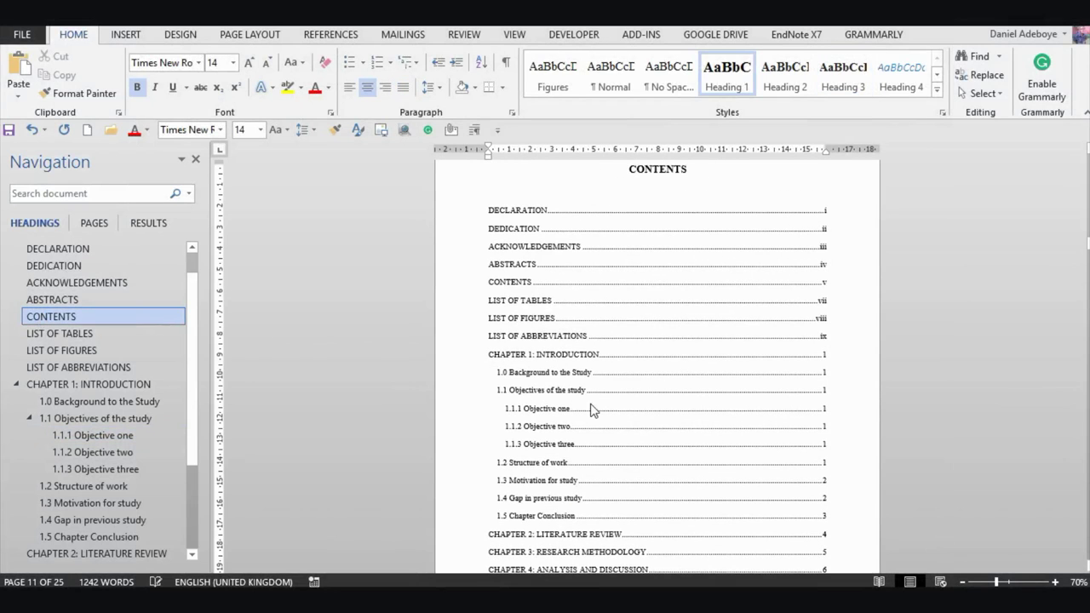
click(602, 329)
scroll(600, 358, down, 5)
scroll(600, 369, down, 3)
scroll(601, 369, up, 10)
click(557, 265)
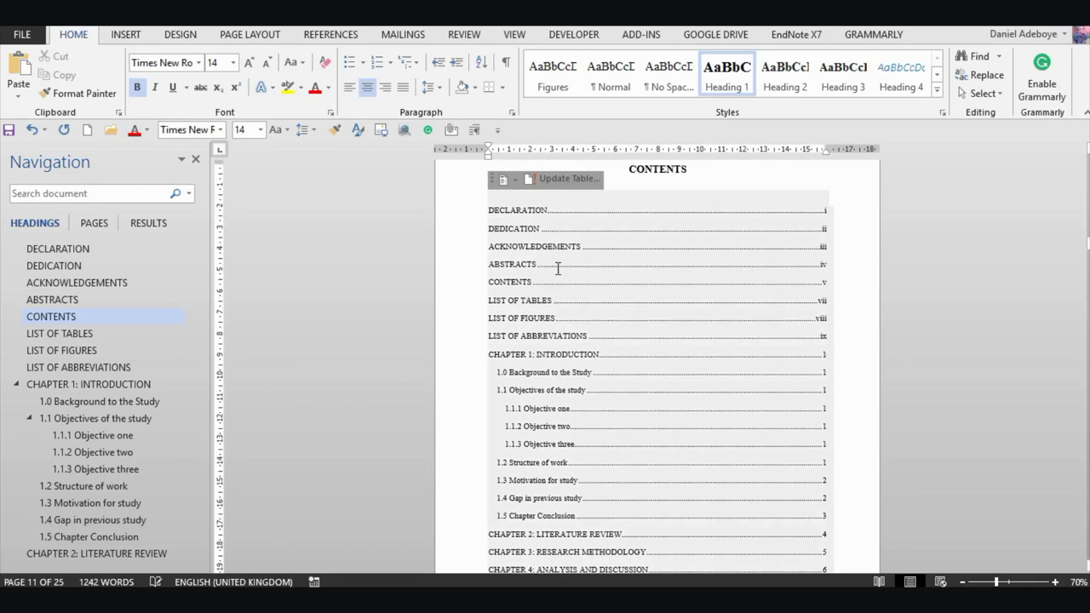
scroll(558, 383, up, 3)
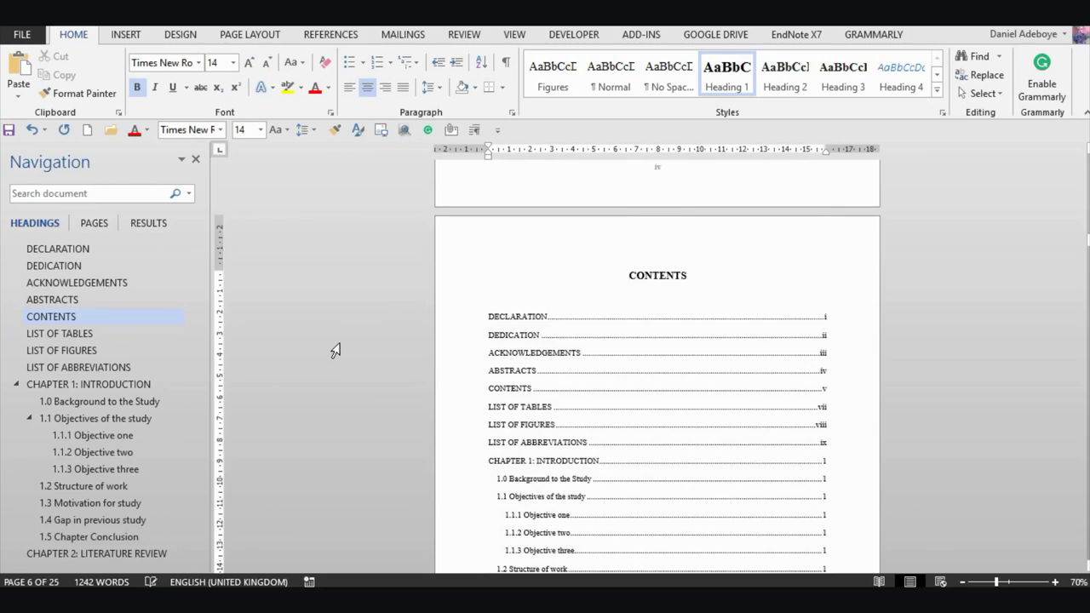
- Examine the LIST OF TABLES and LIST OF FIGURES pages in the front matter
click(52, 316)
click(43, 332)
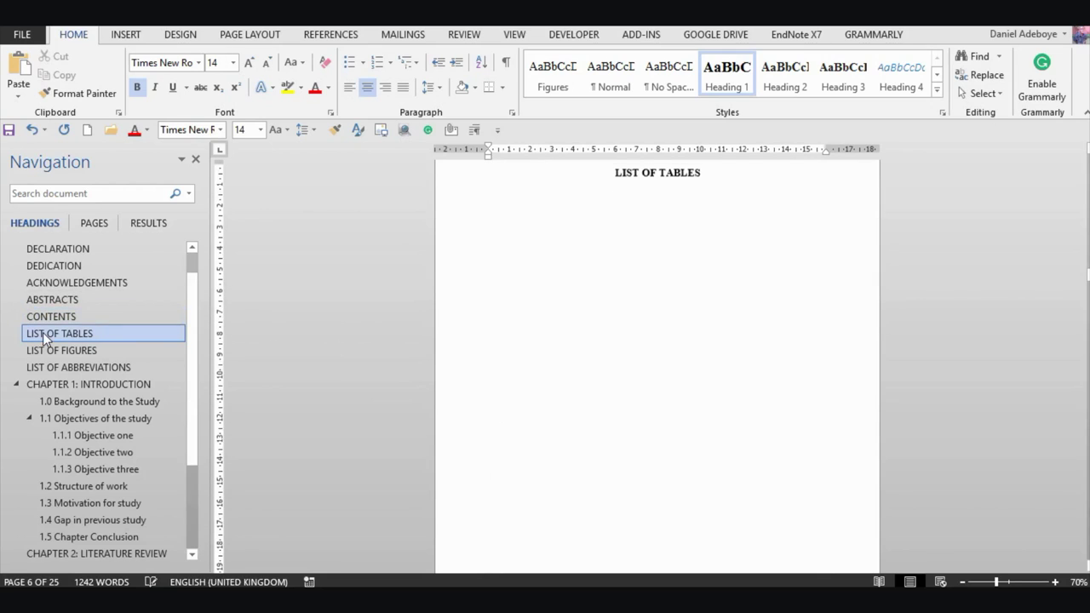
click(579, 195)
scroll(579, 282, down, 10)
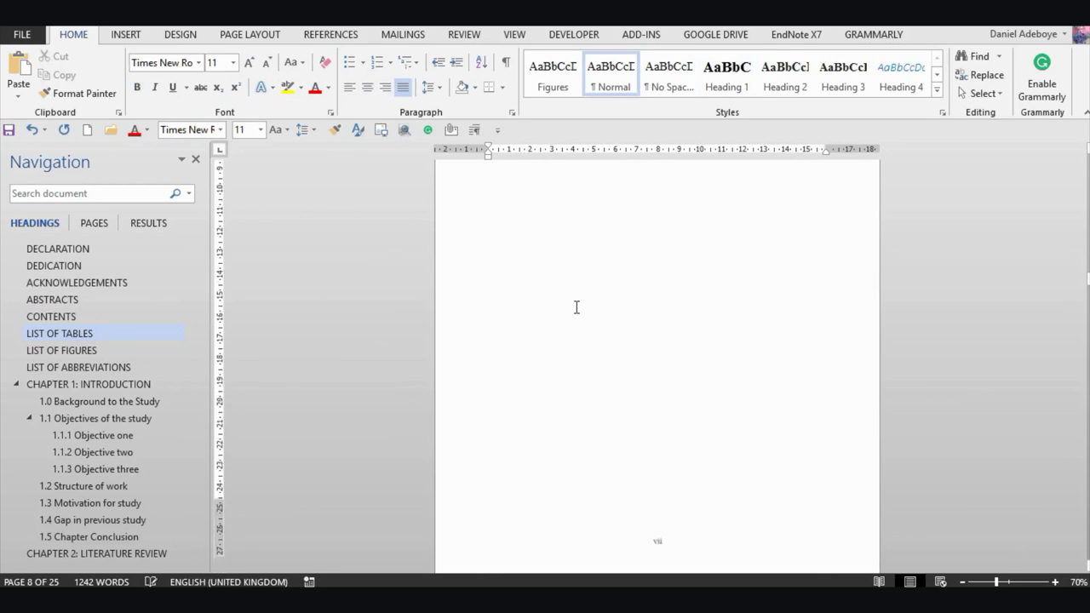
click(523, 222)
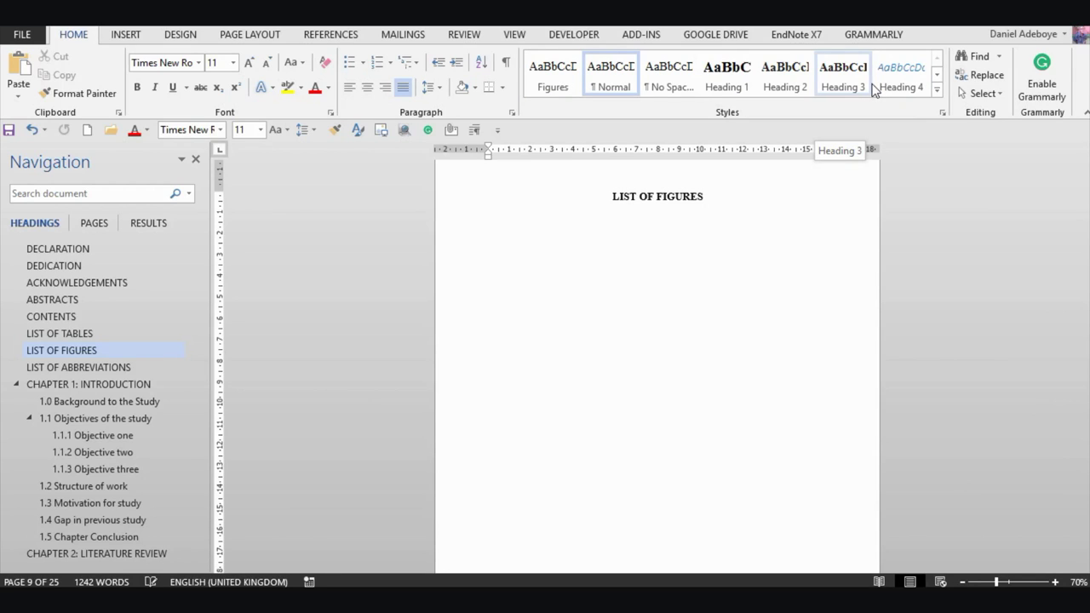
click(528, 213)
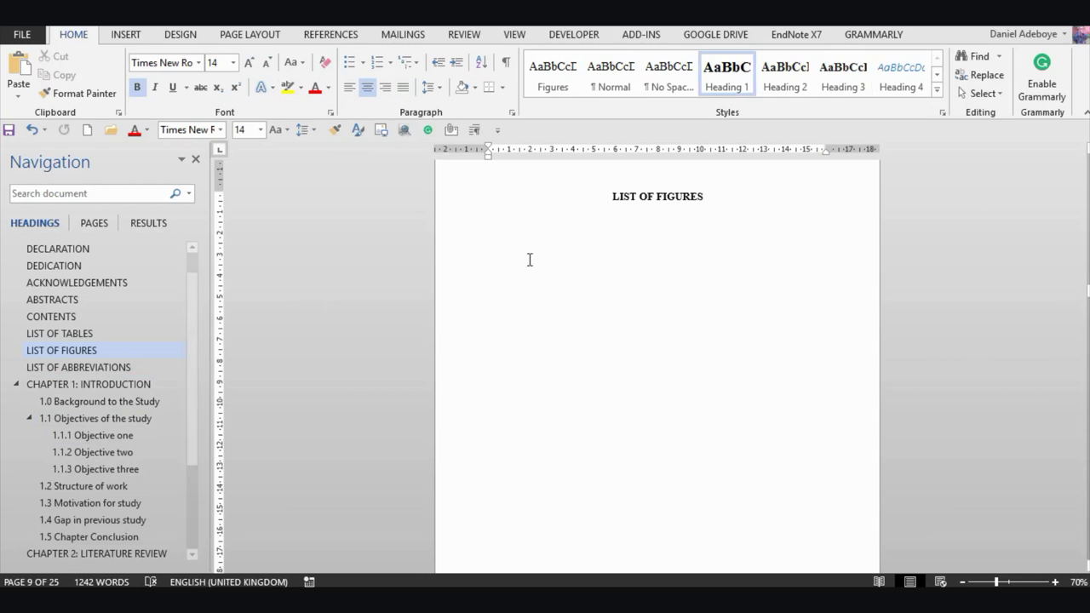
- Review the figures, tables and their captions throughout CHAPTER 1: INTRODUCTION
click(96, 387)
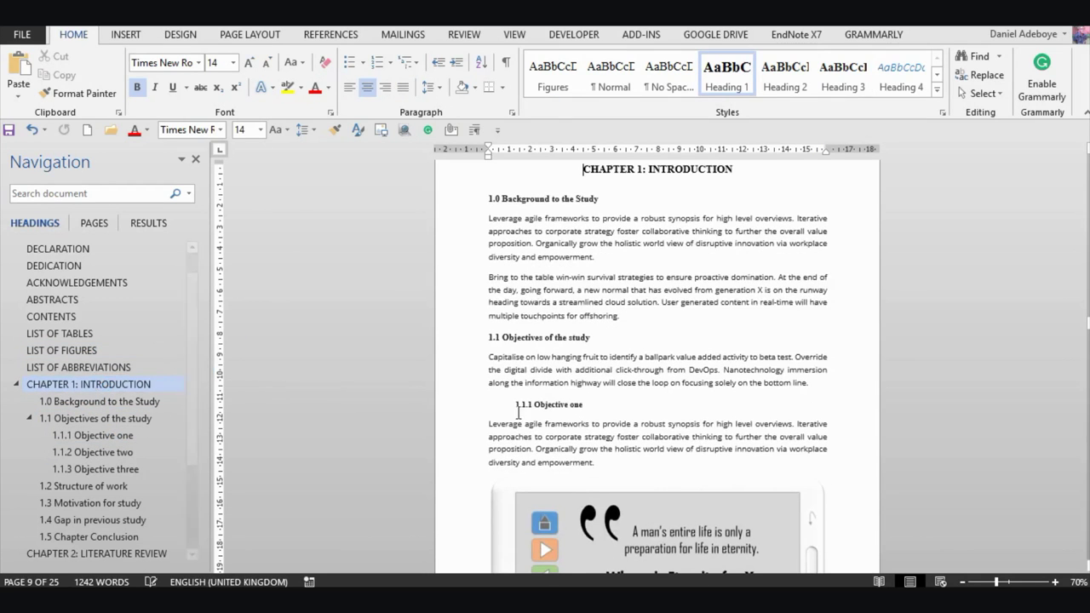
scroll(592, 403, down, 3)
scroll(592, 402, down, 10)
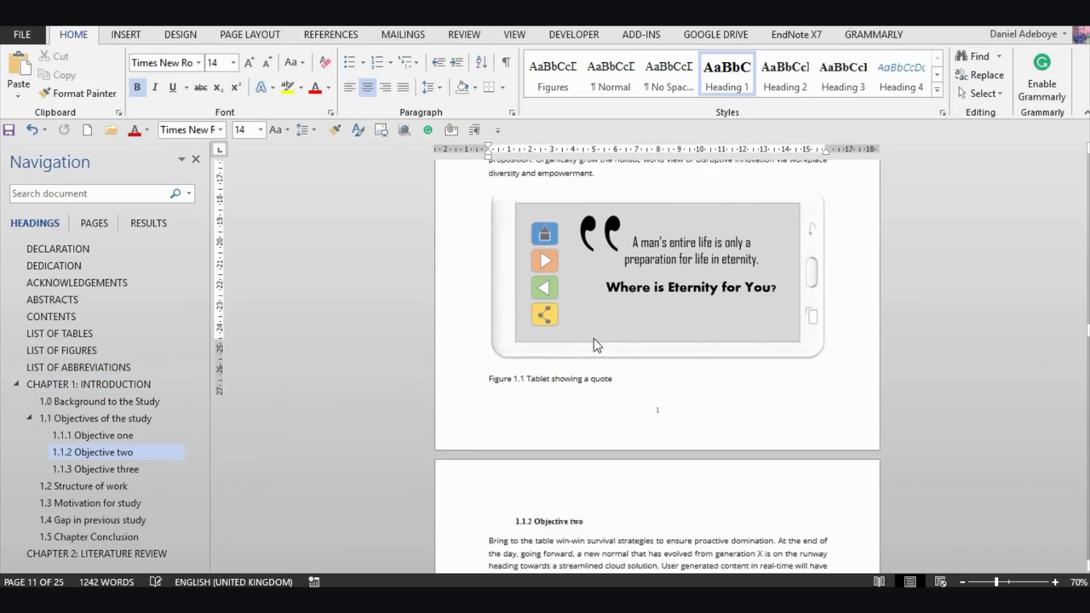
scroll(593, 338, down, 15)
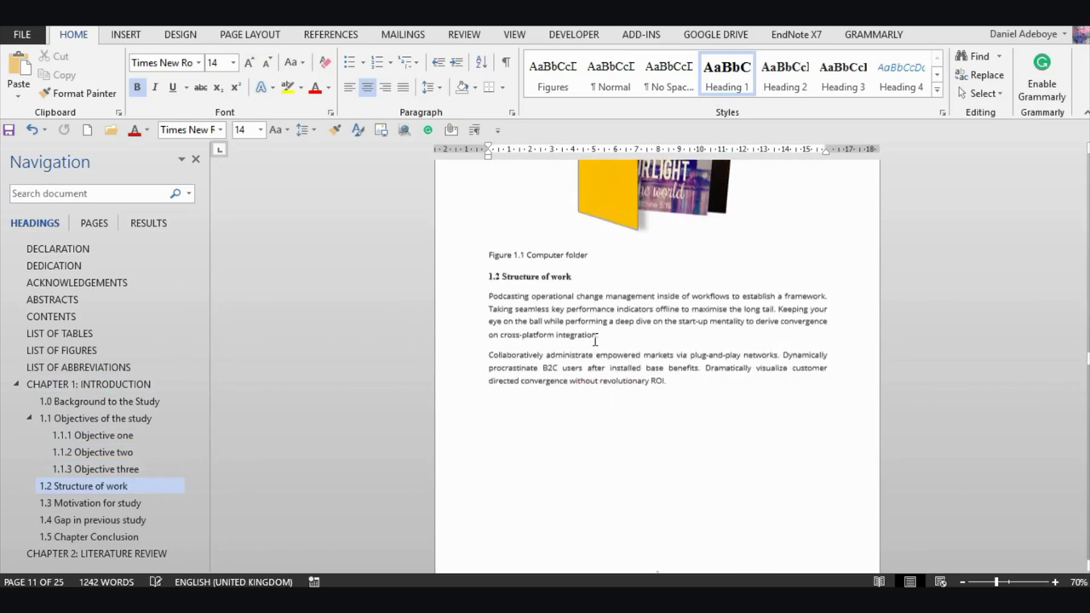
scroll(594, 342, down, 15)
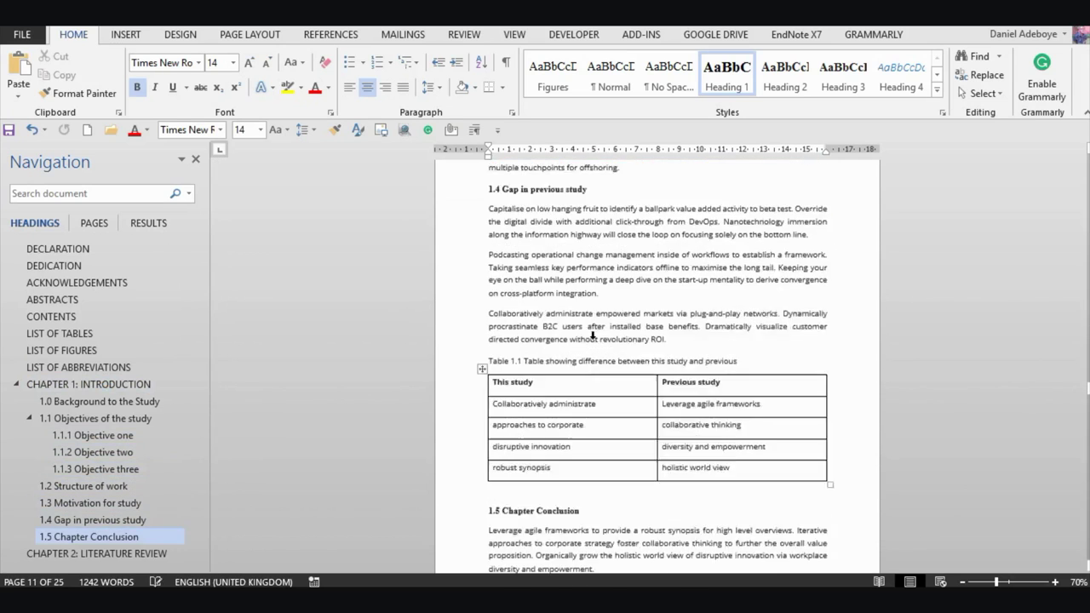
scroll(594, 357, down, 10)
scroll(594, 400, up, 3)
scroll(594, 400, up, 1)
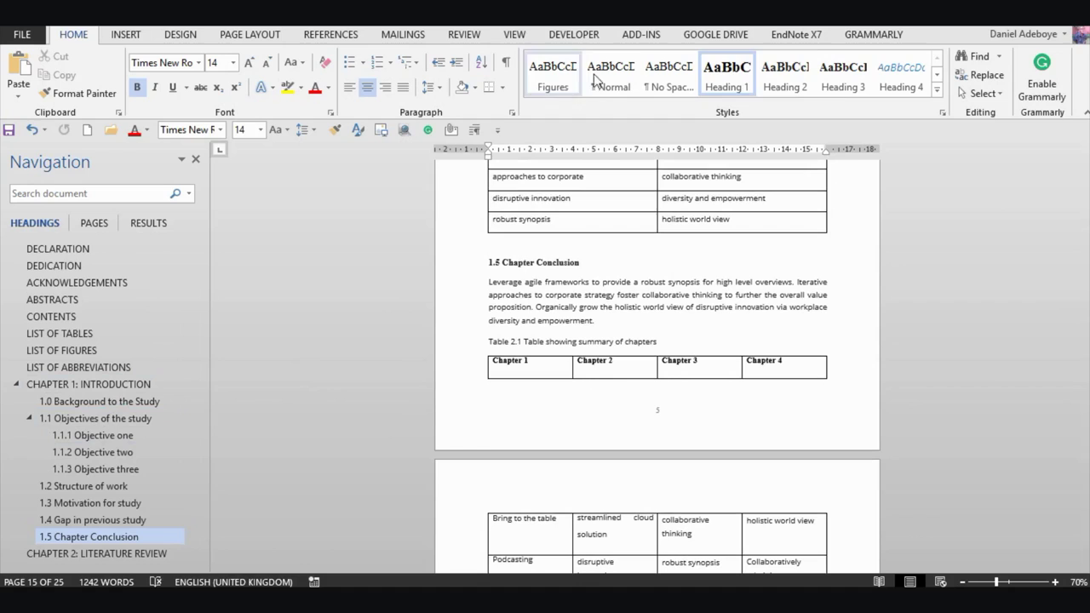
- Start a new style named Tables and base it on the Normal style
click(937, 89)
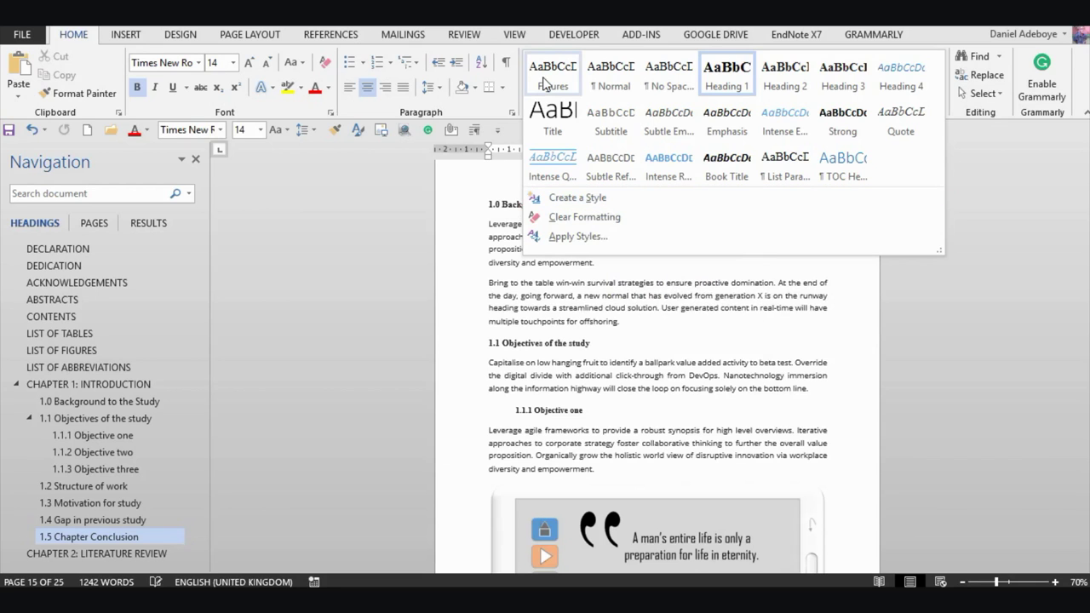
click(579, 197)
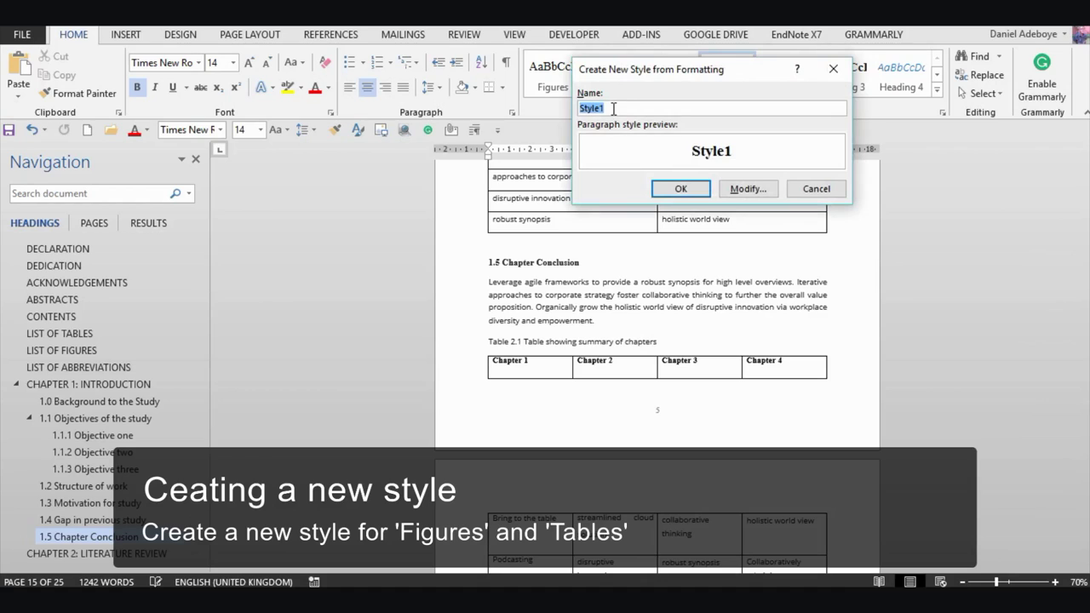
text(Tab)
click(742, 189)
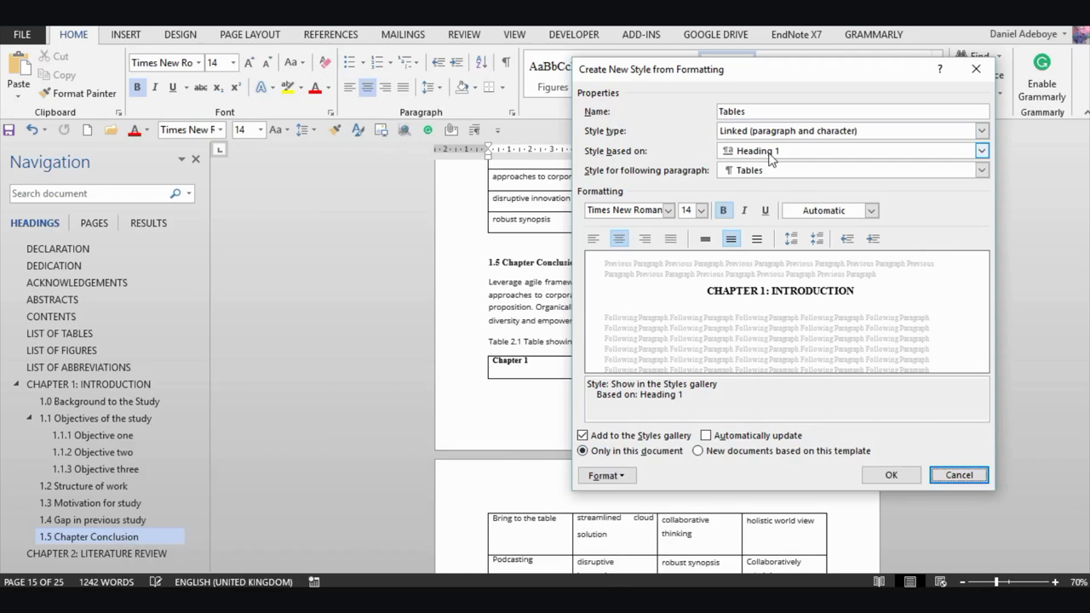
click(771, 156)
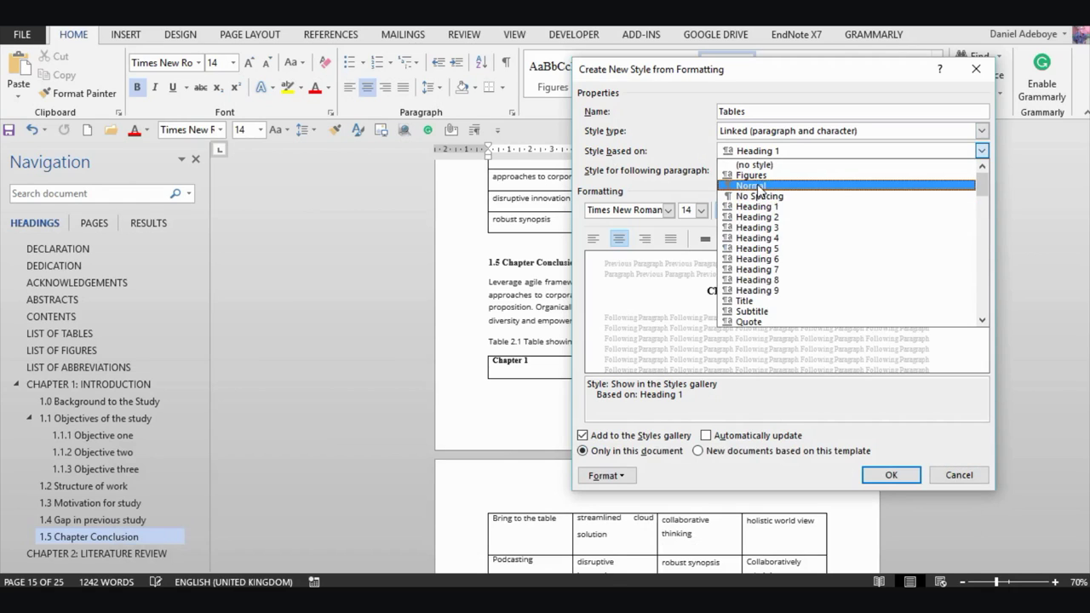
click(757, 185)
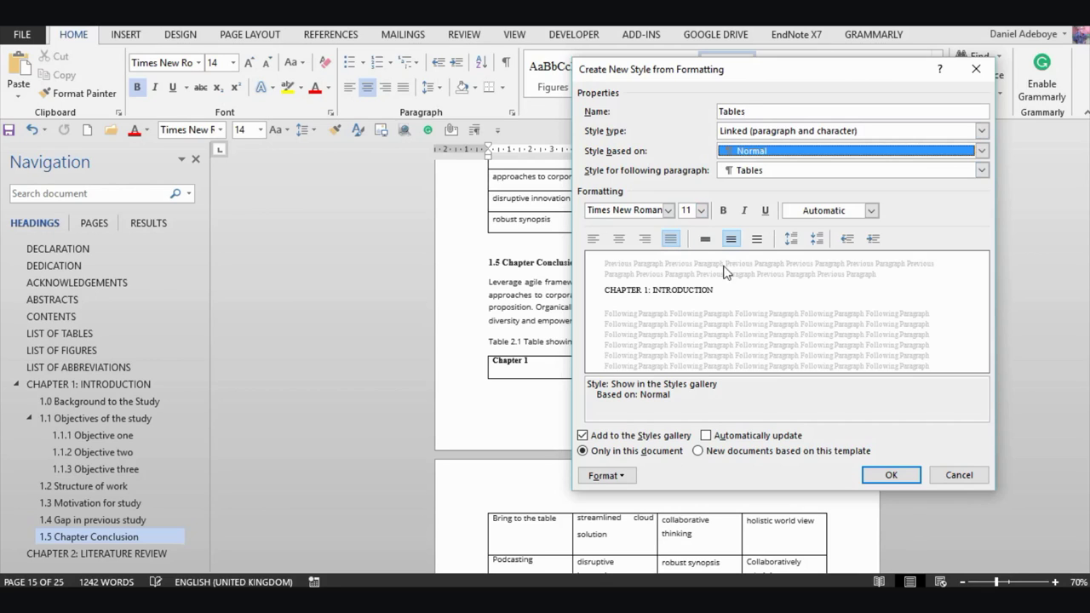
- Give the Tables style left alignment and automatic font colour, enable automatic updating, and create it
click(592, 242)
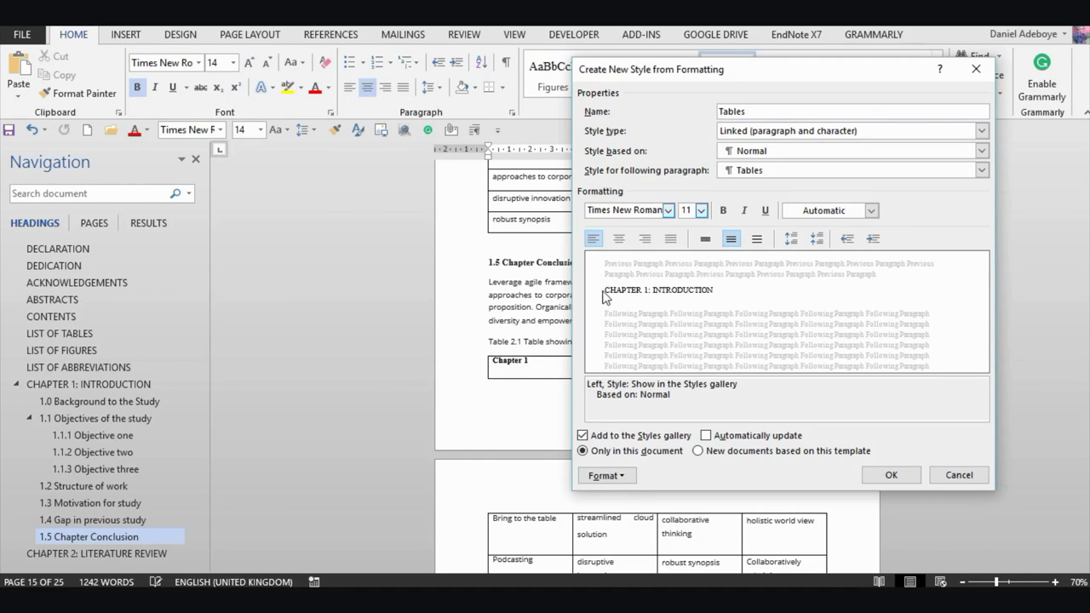
click(872, 210)
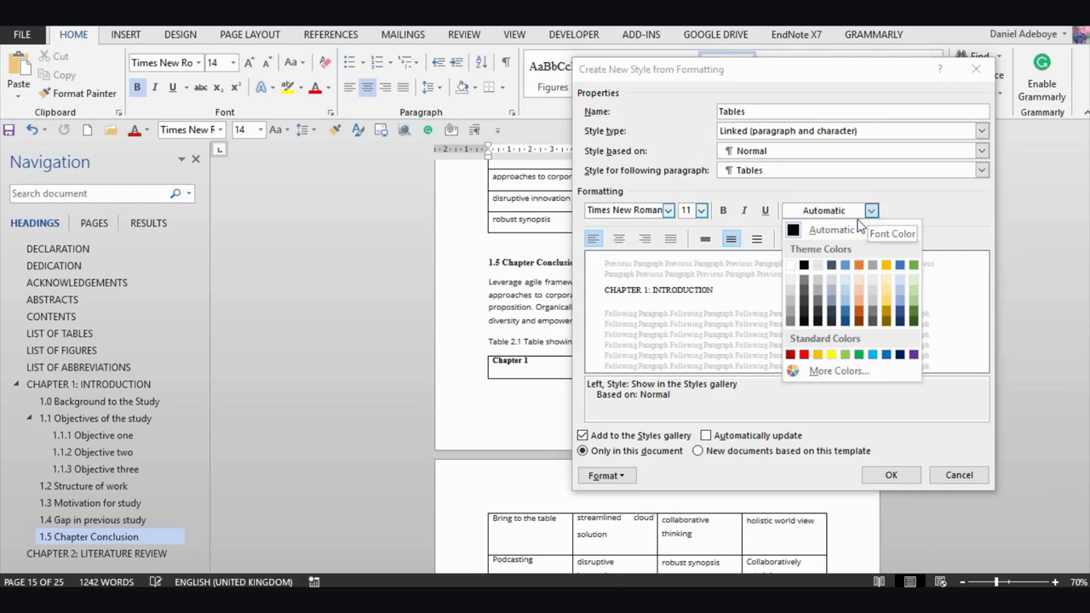
click(831, 230)
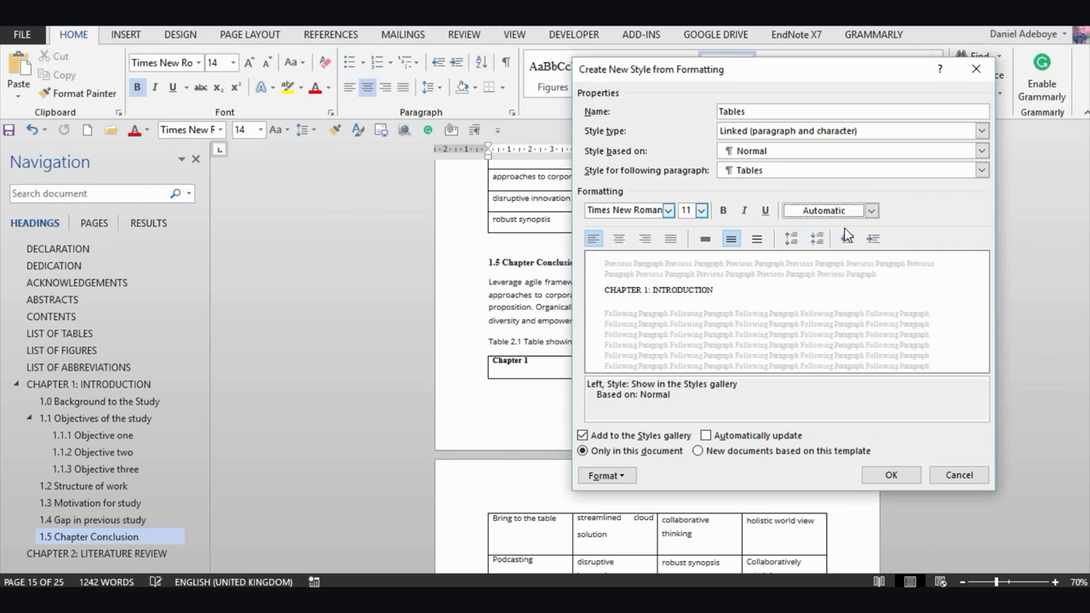
click(707, 436)
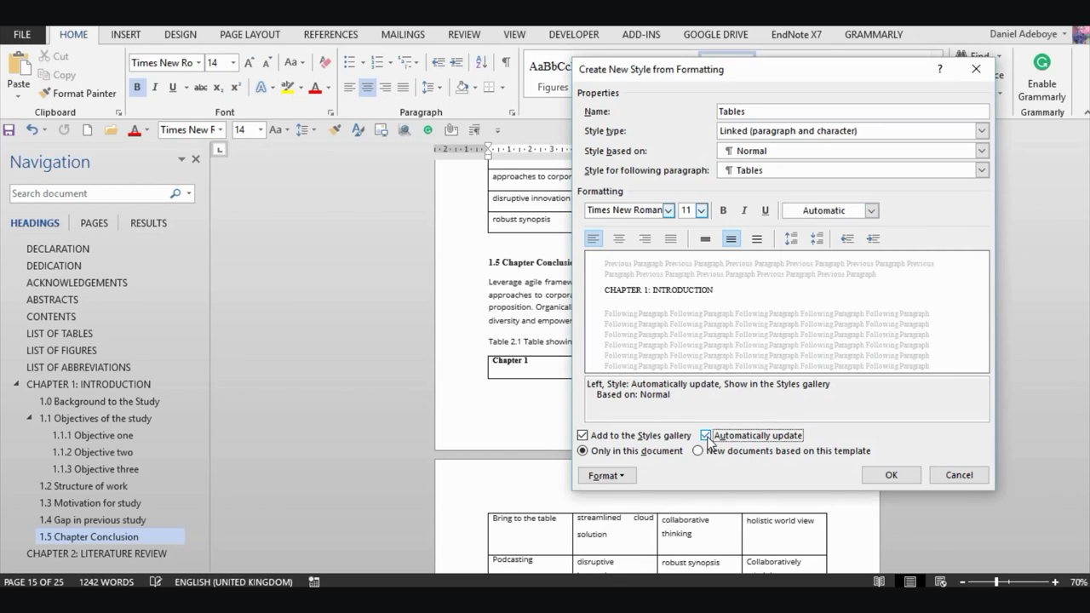
click(891, 476)
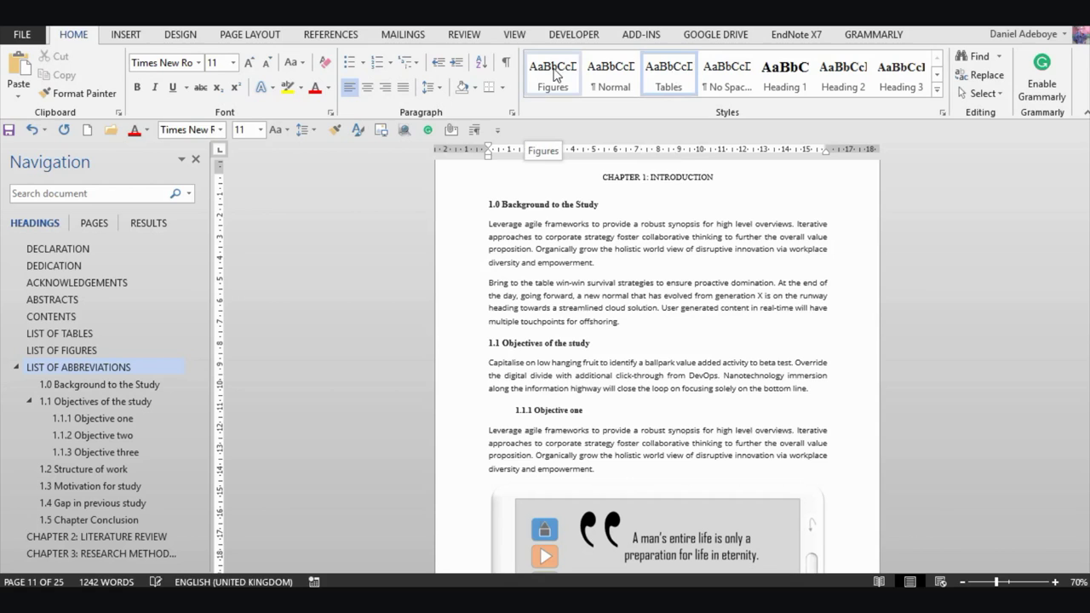
- Reapply the Heading 1 style to the CHAPTER 1: INTRODUCTION title
scroll(608, 334, up, 3)
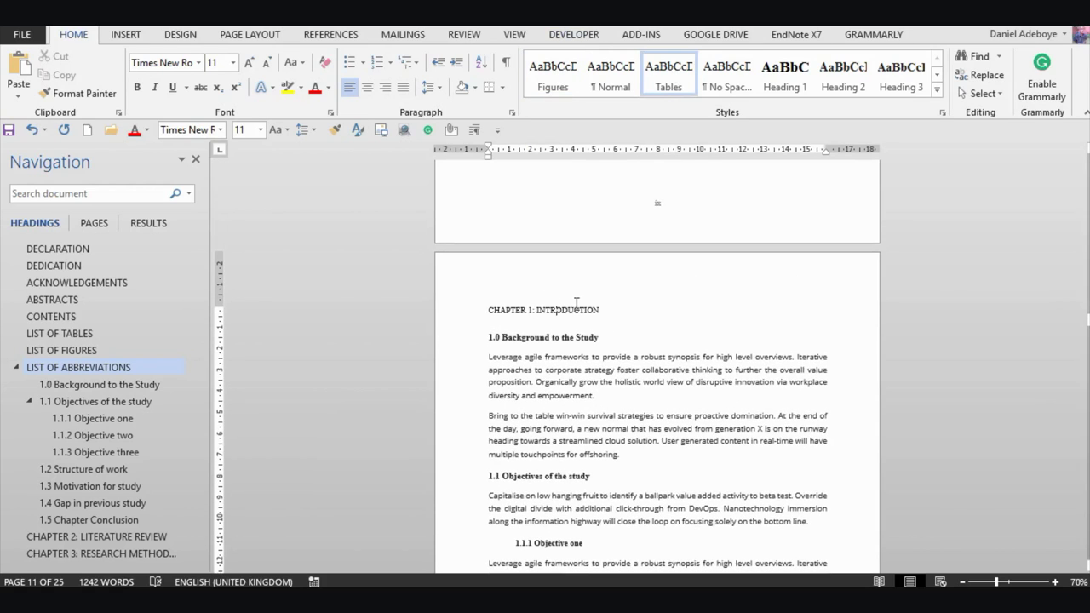
click(792, 75)
- Apply the Figures style to the caption "Figure 1.1 Tablet showing a quote" under Objective one
scroll(644, 386, down, 5)
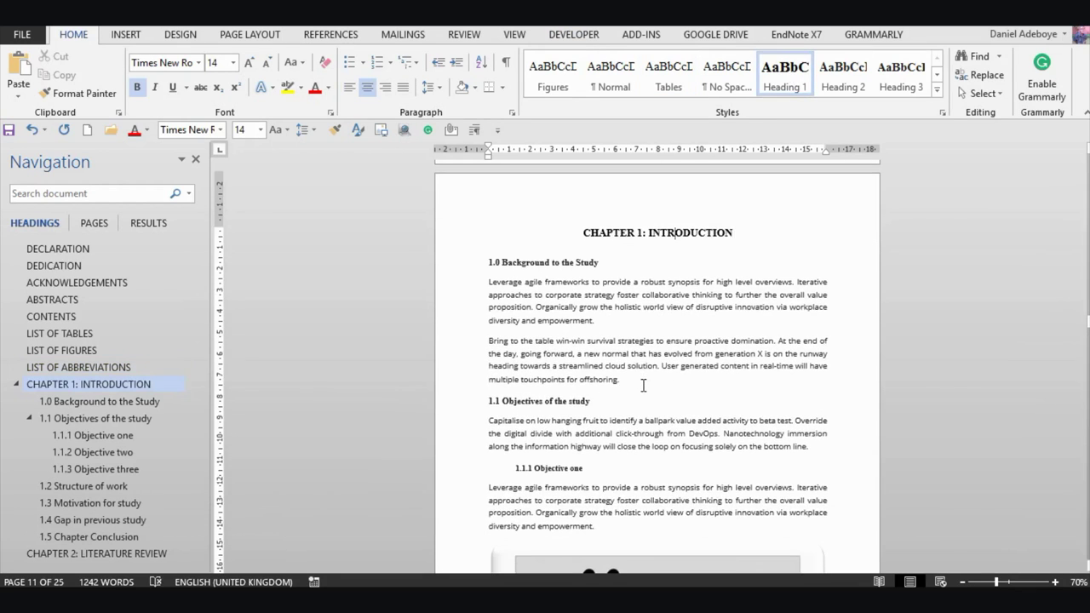
scroll(643, 386, down, 3)
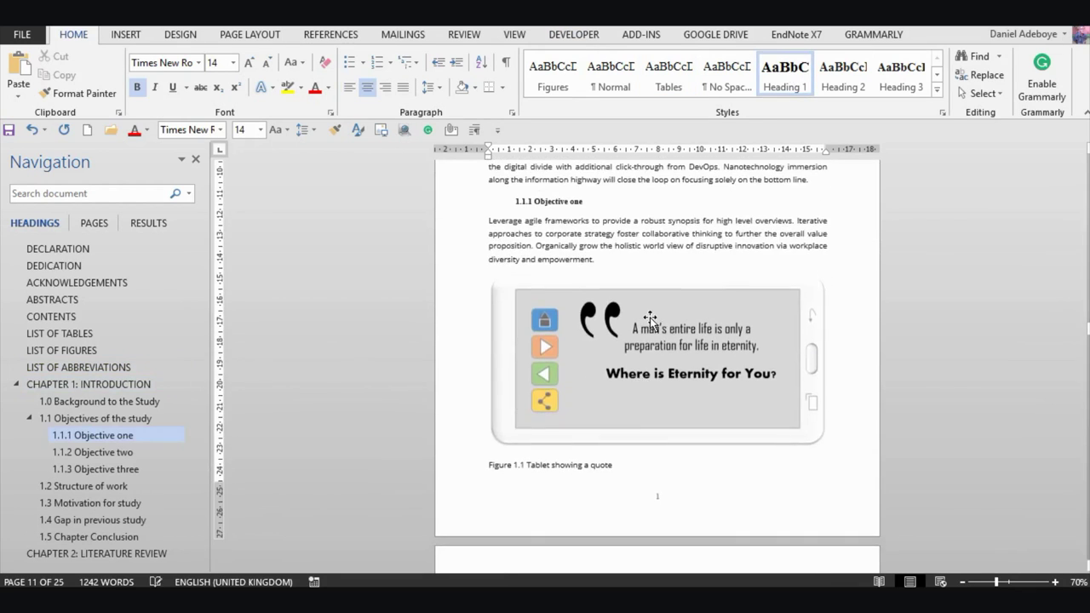
click(552, 466)
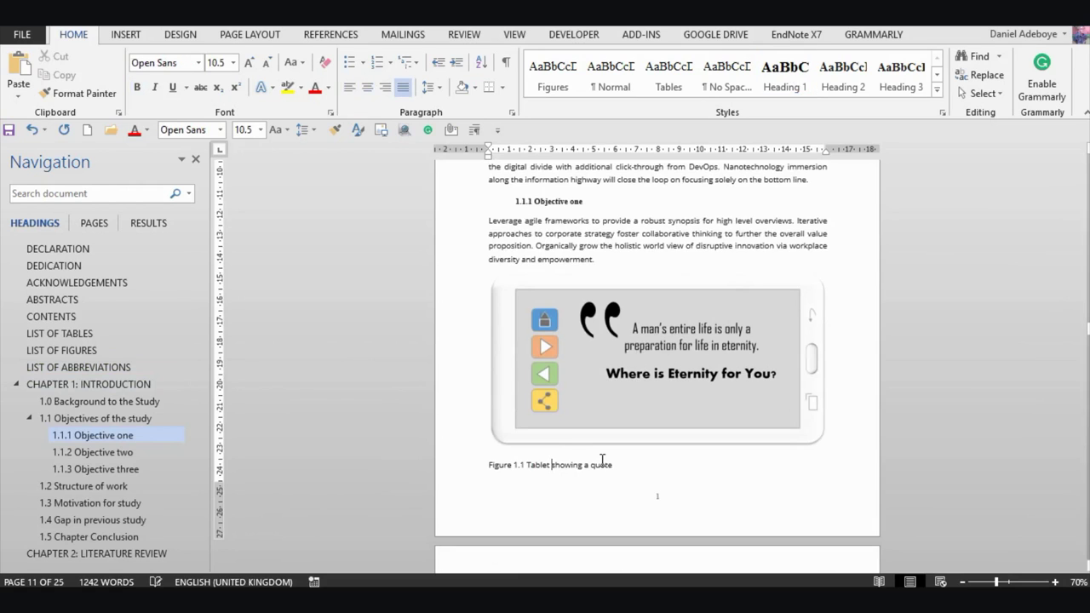
scroll(520, 470, down, 1)
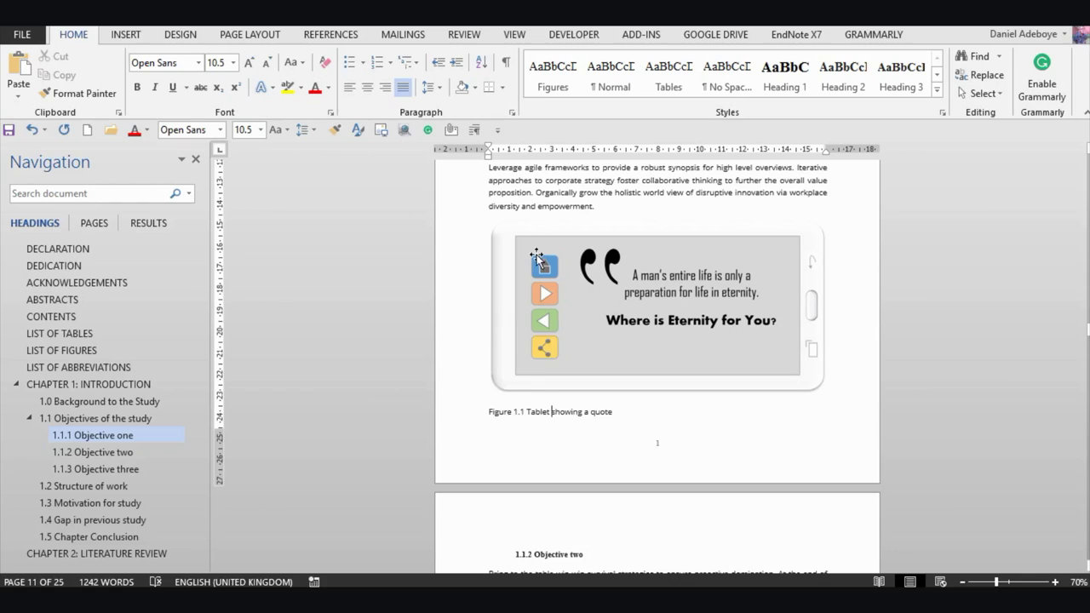
click(550, 85)
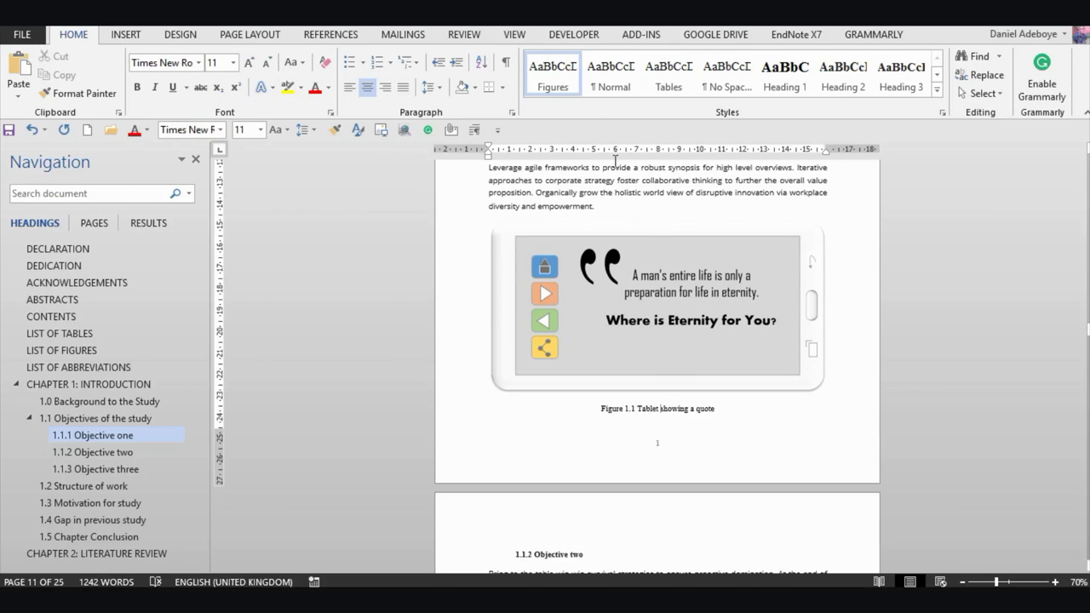
- Modify the Figures style so that its paragraphs are left-aligned
right_click(546, 80)
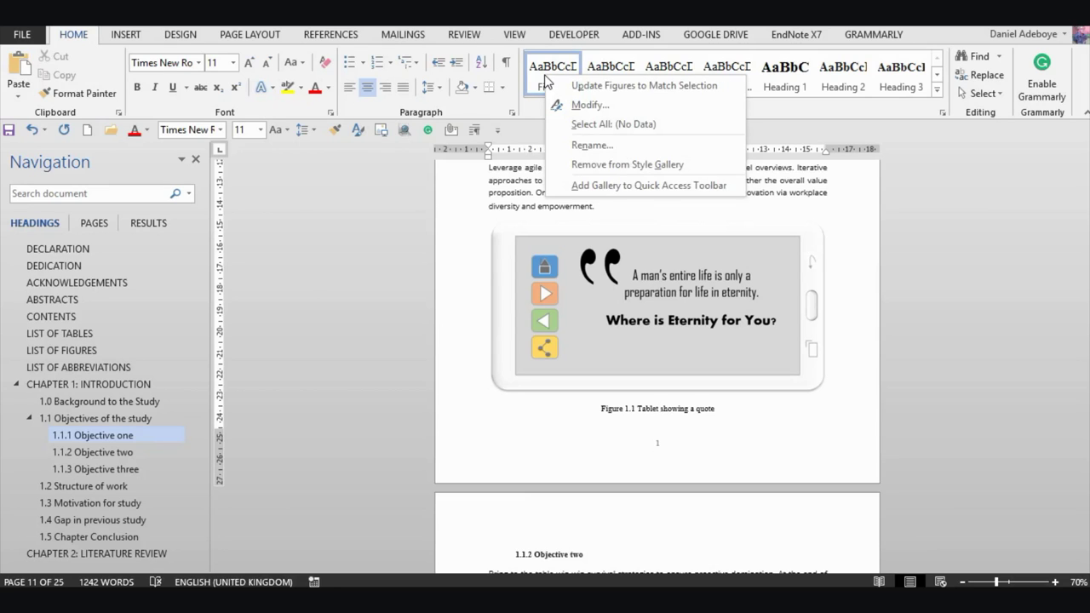
click(591, 105)
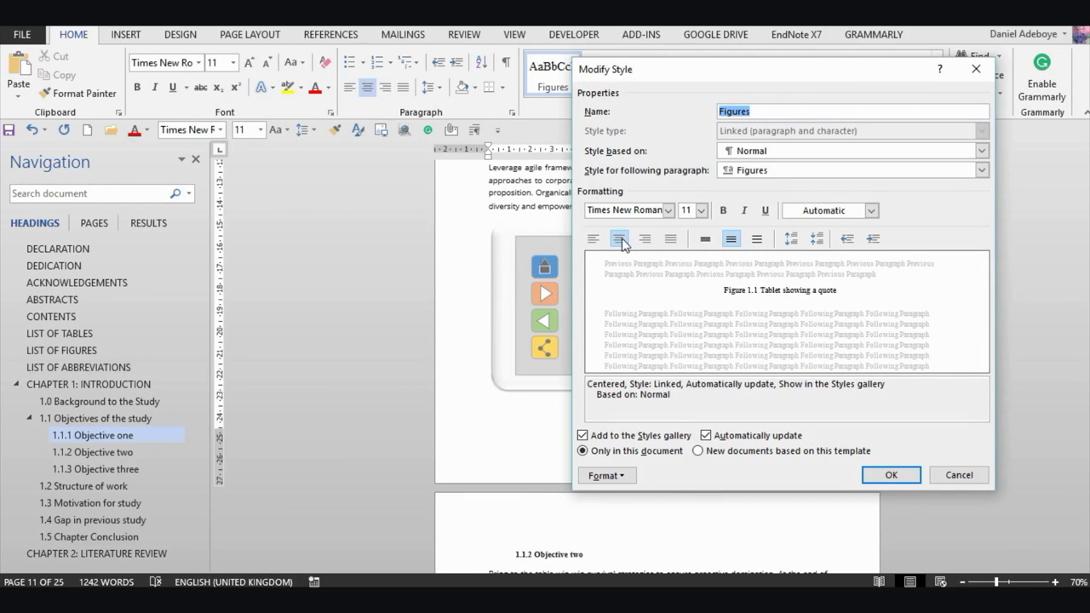
click(593, 242)
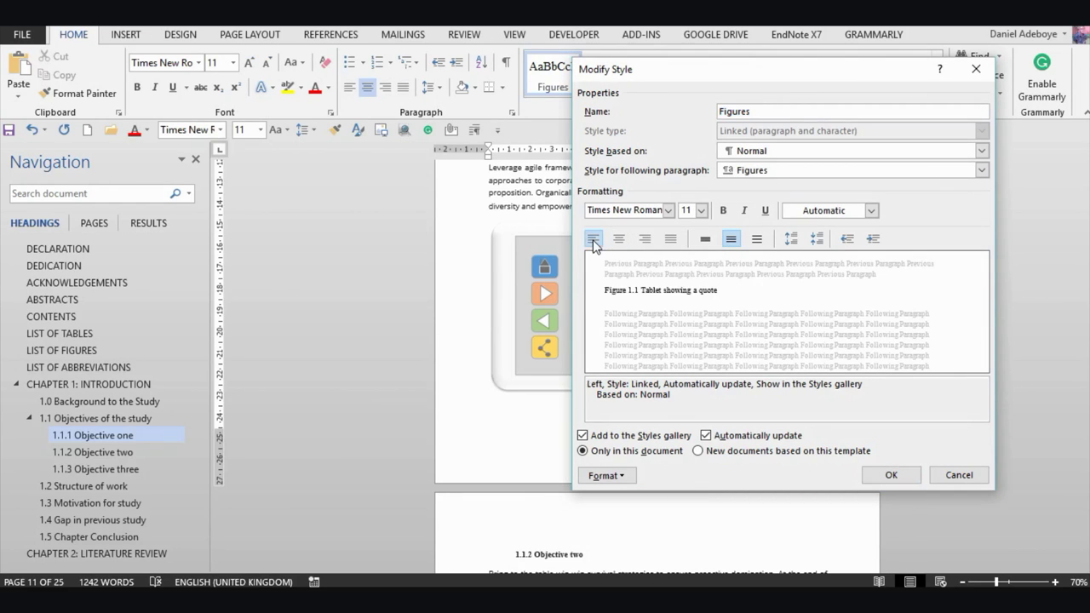
click(886, 475)
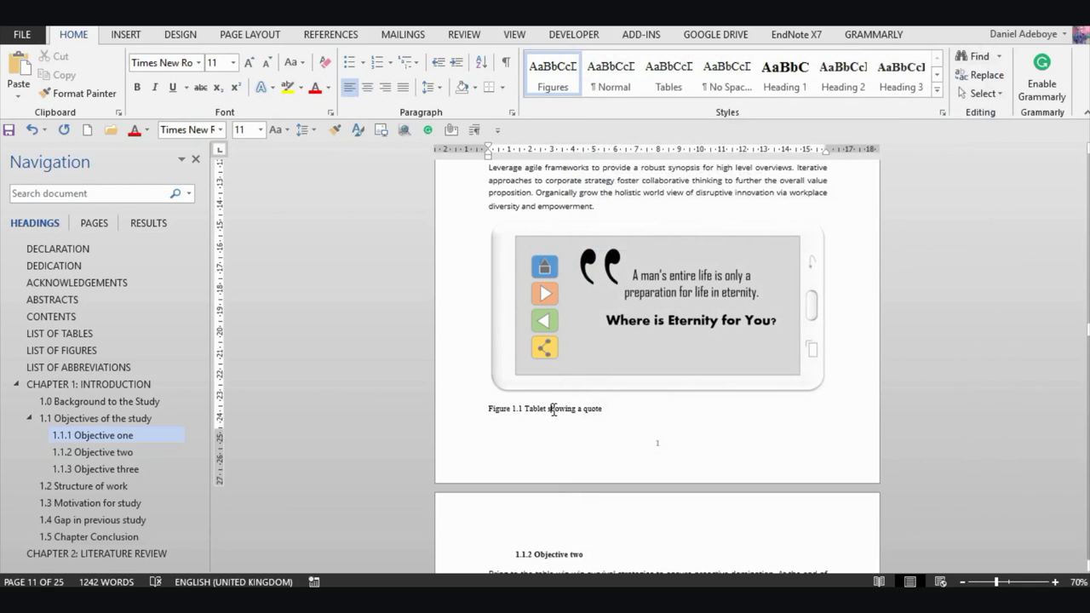
- Apply the Figures style to the caption "Figure 1.2 Paper documents" under Objective two
scroll(553, 413, down, 10)
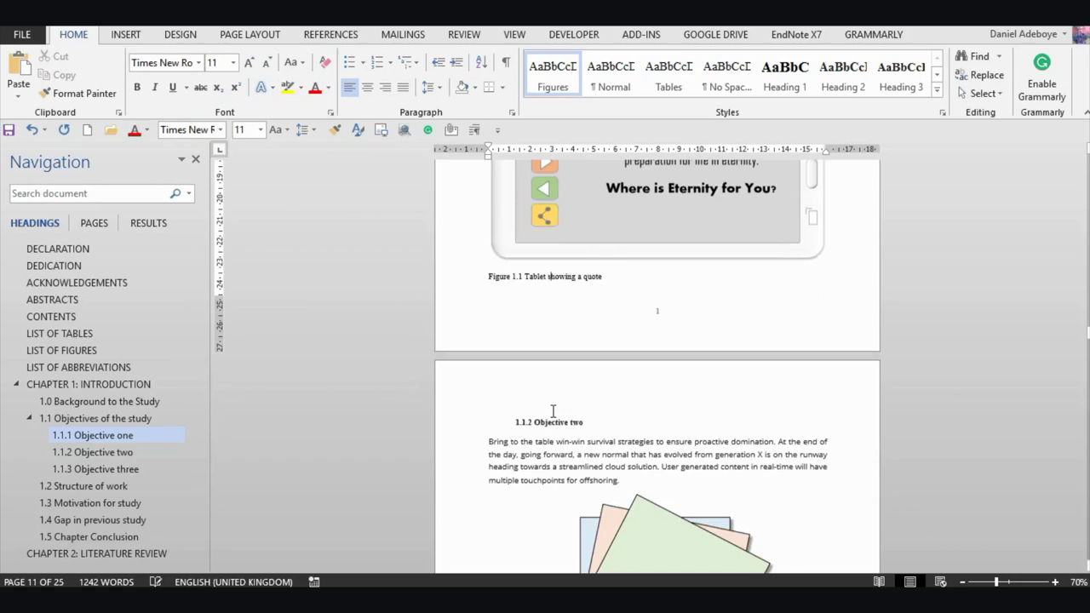
scroll(550, 430, up, 1)
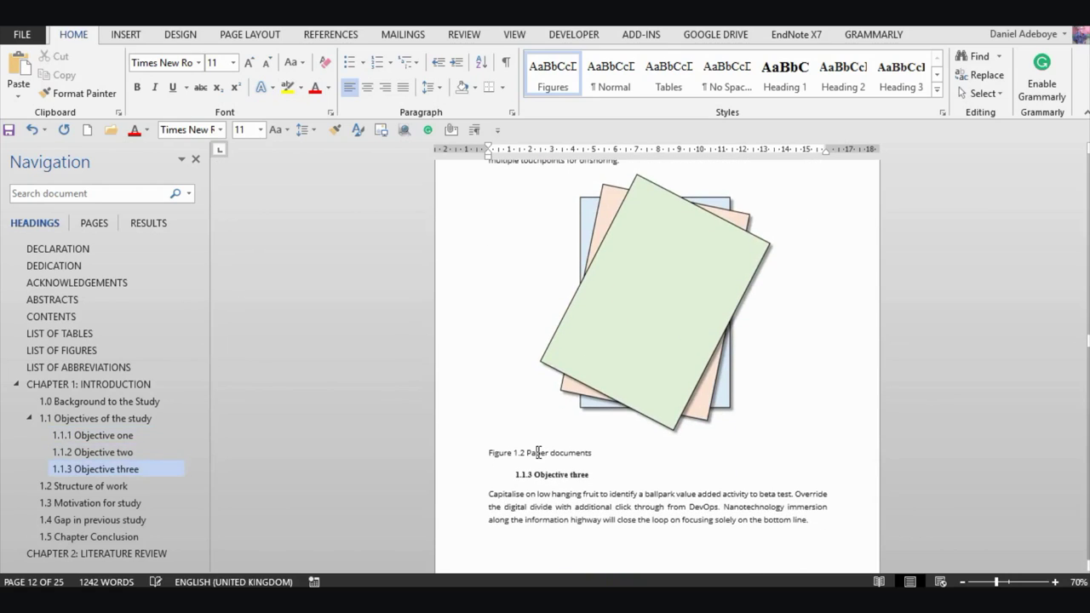
click(538, 452)
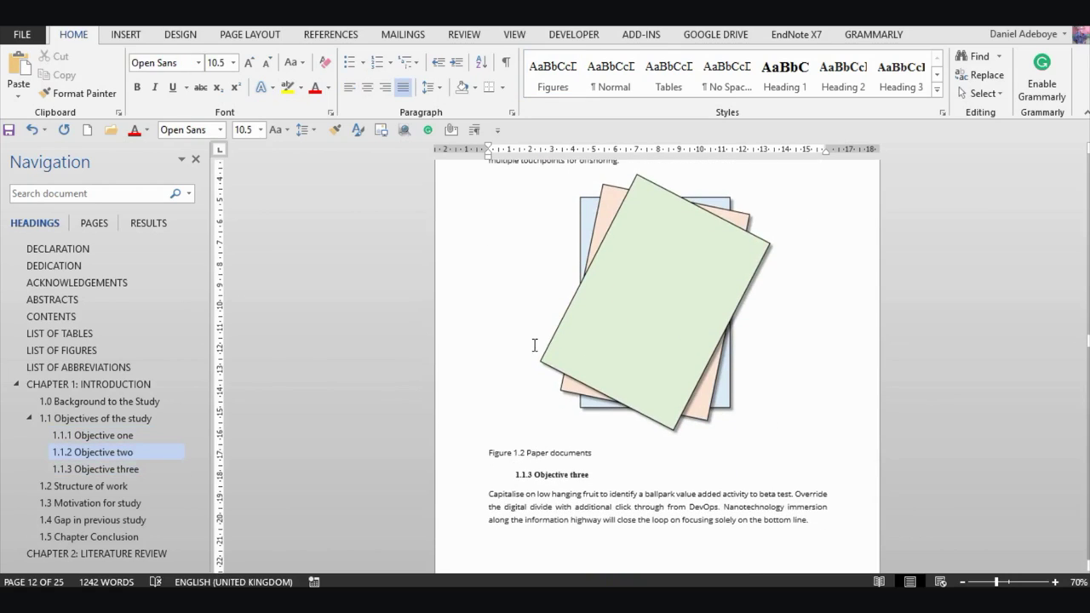
click(553, 73)
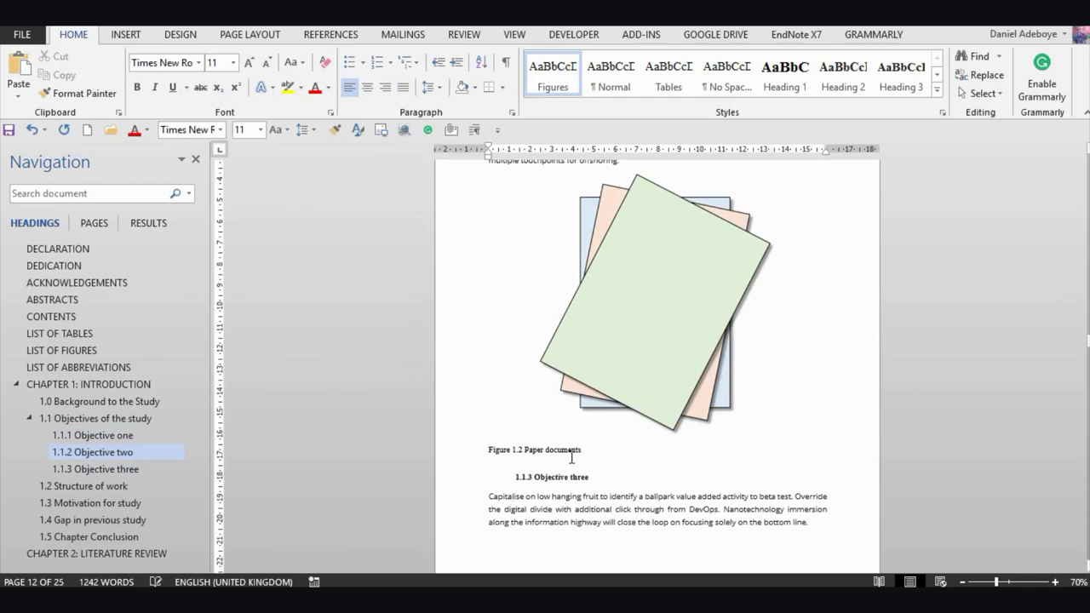
- Apply the Figures style to the caption "Figure 1.1 Computer folder" above the Structure of work heading
scroll(572, 459, down, 10)
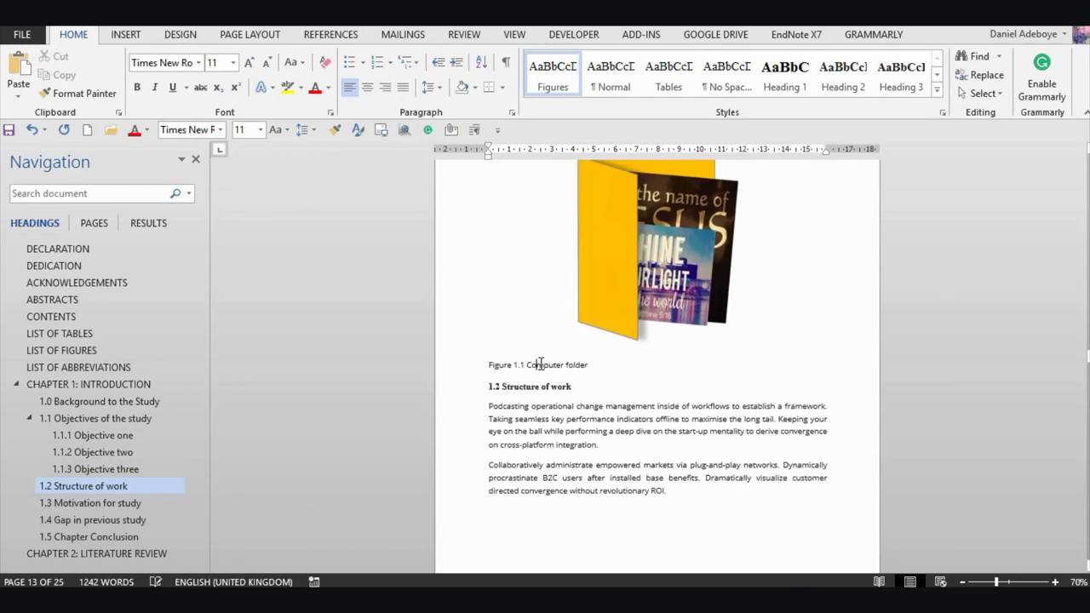
click(541, 364)
click(550, 83)
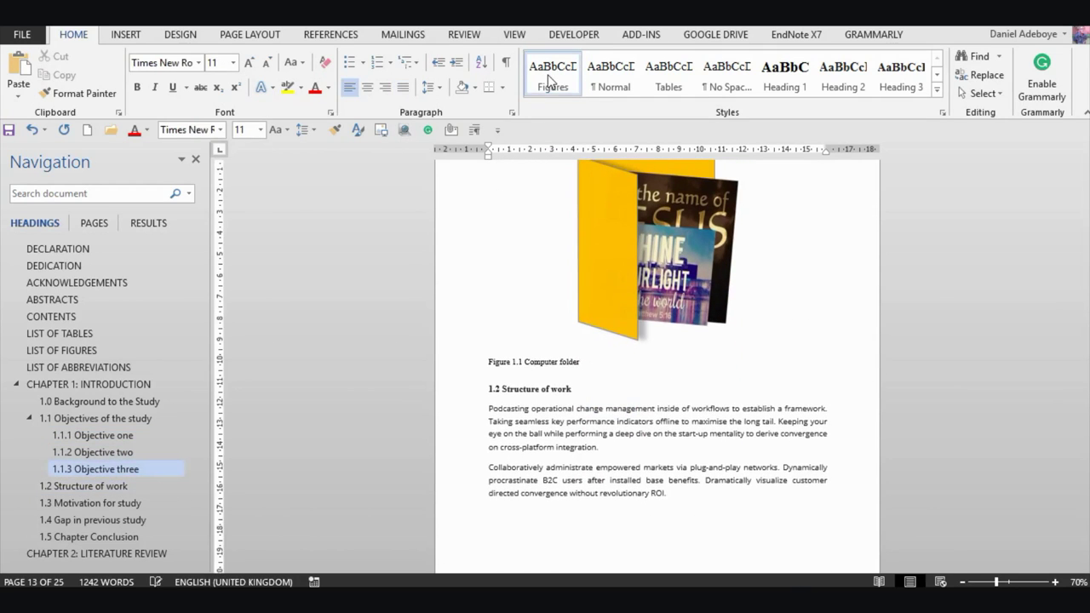
- Apply the Figures style to the caption "Figure 1.1 Sticky notes on a board" in the Structure of work section
scroll(560, 419, down, 8)
scroll(549, 411, down, 3)
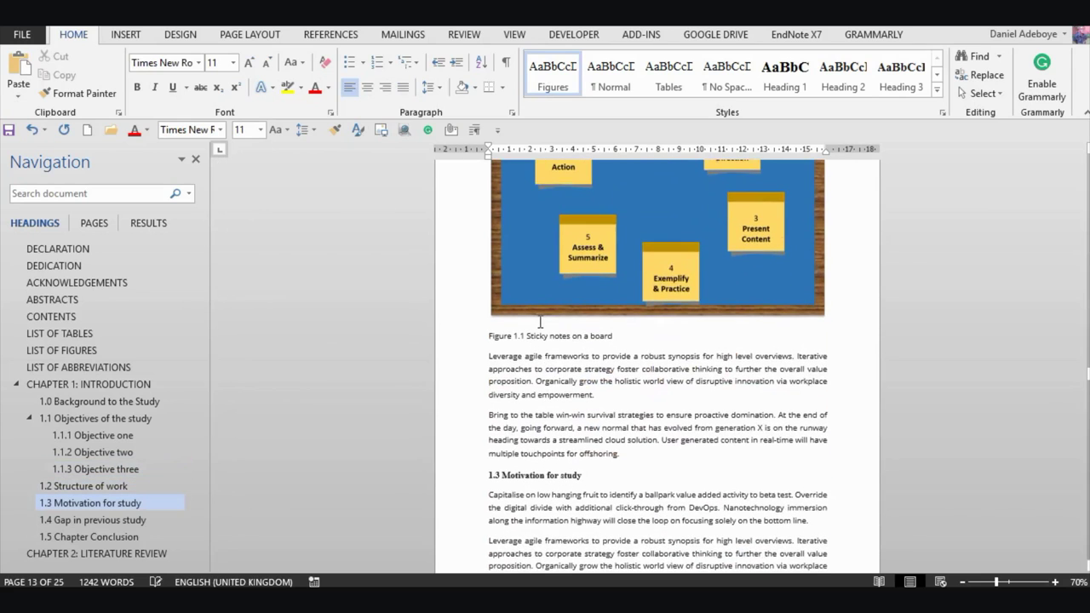
click(535, 339)
click(553, 75)
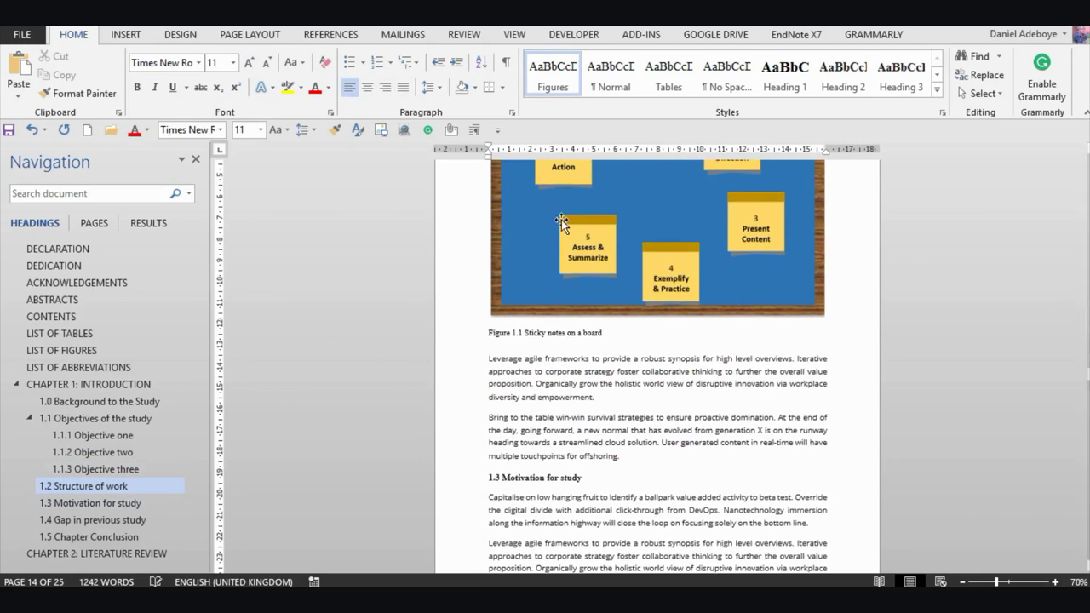
- Format the caption "Table 1.1 Table showing difference between this study and previous" as left-aligned Times New Roman at 11 pt
scroll(546, 432, down, 13)
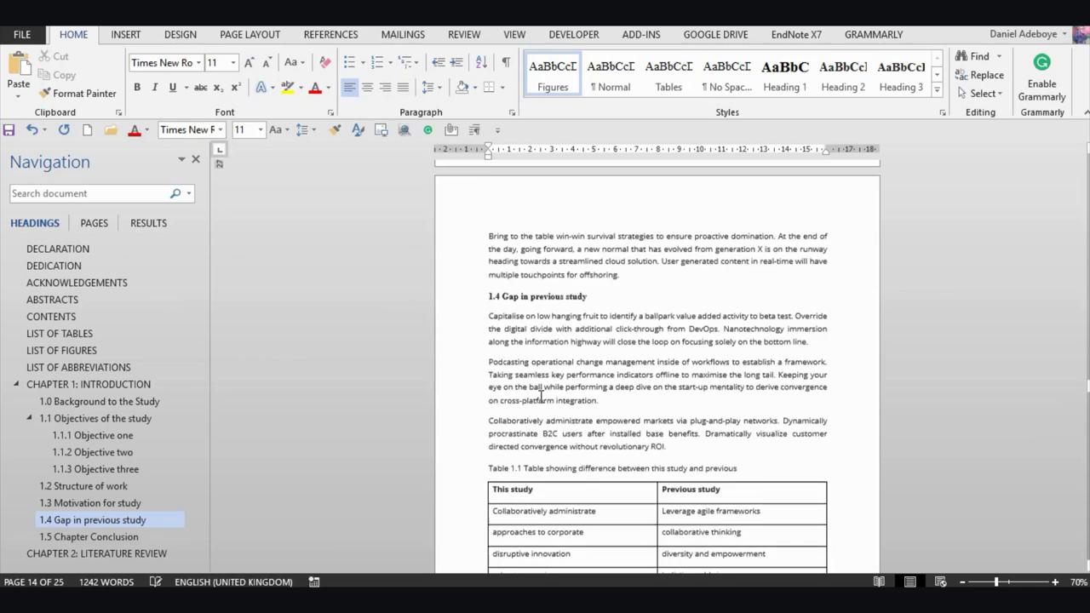
scroll(541, 396, down, 3)
scroll(540, 396, up, 7)
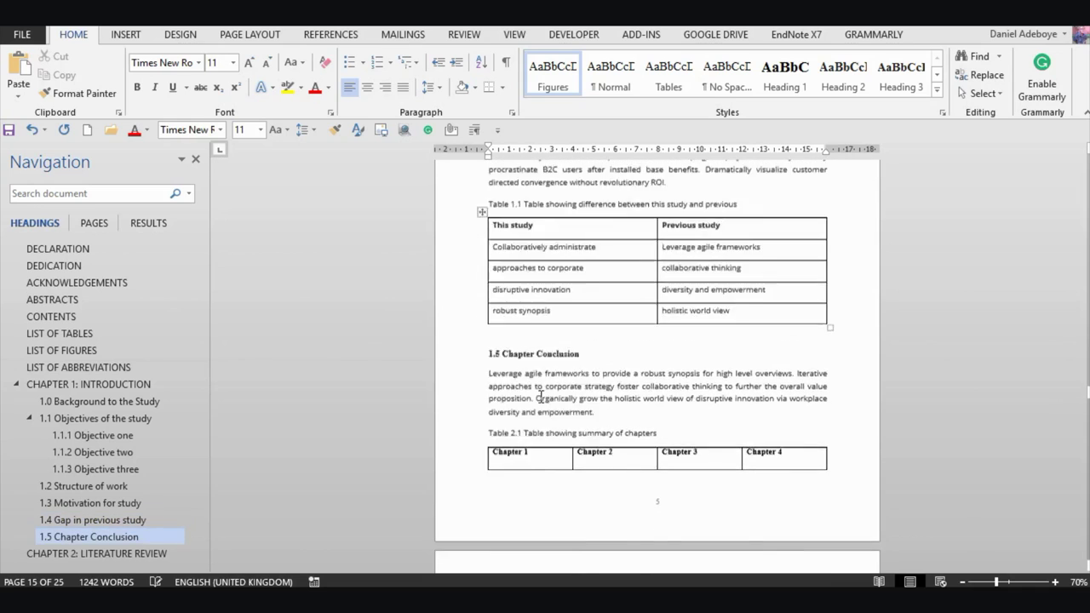
scroll(541, 396, down, 2)
scroll(541, 396, down, 1)
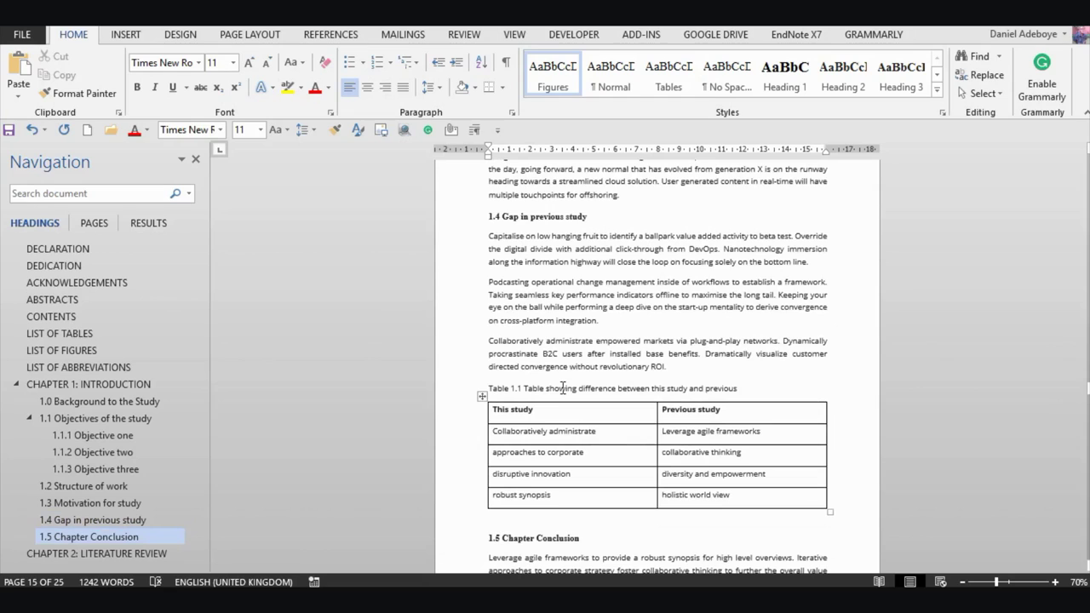
click(563, 388)
drag(489, 389, 729, 389)
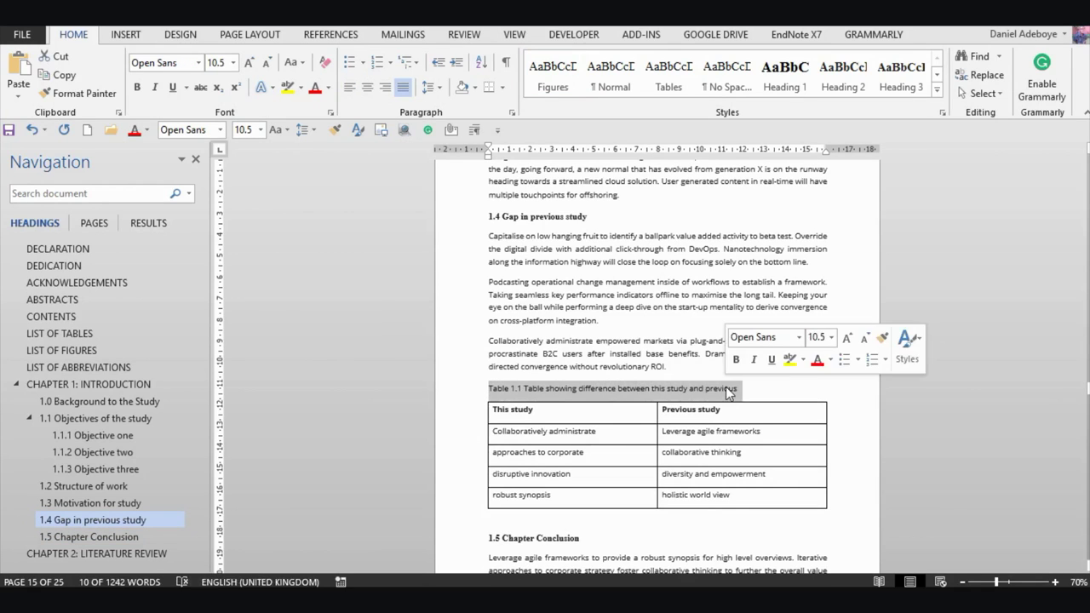
click(802, 340)
click(778, 94)
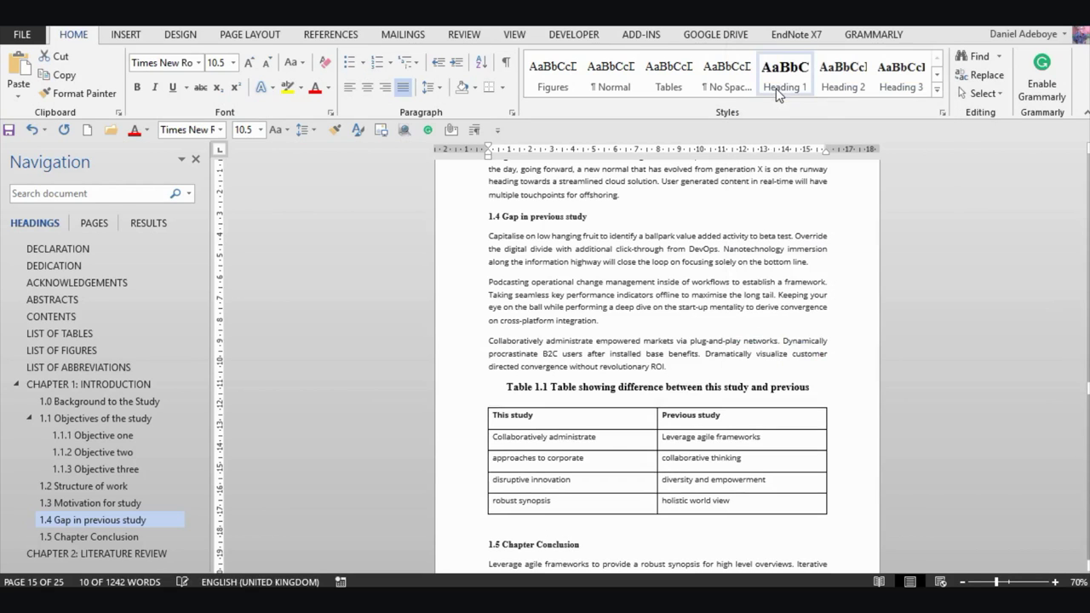
click(234, 63)
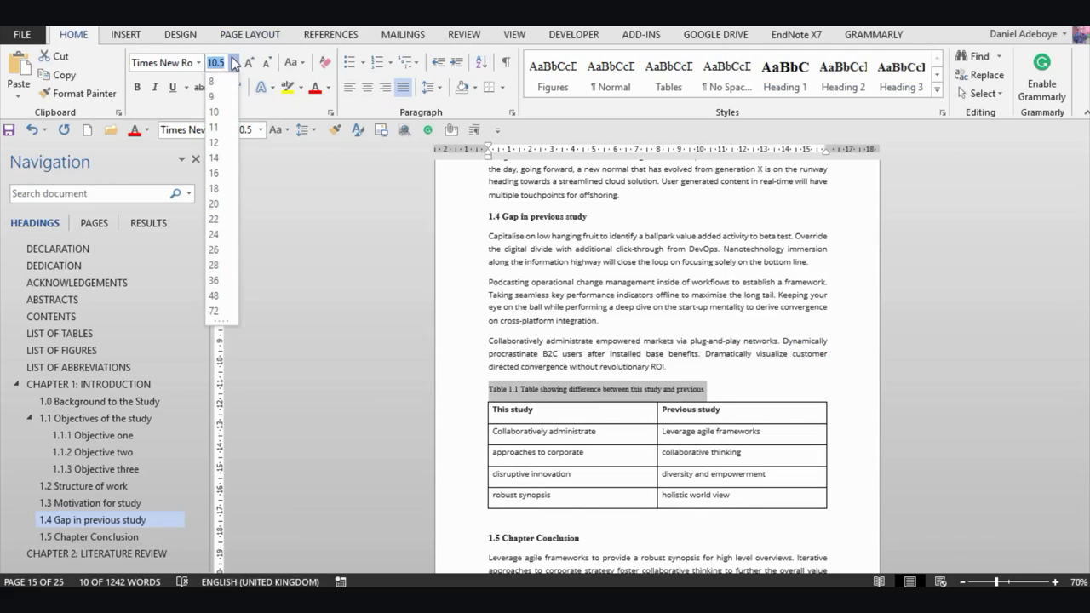
click(213, 128)
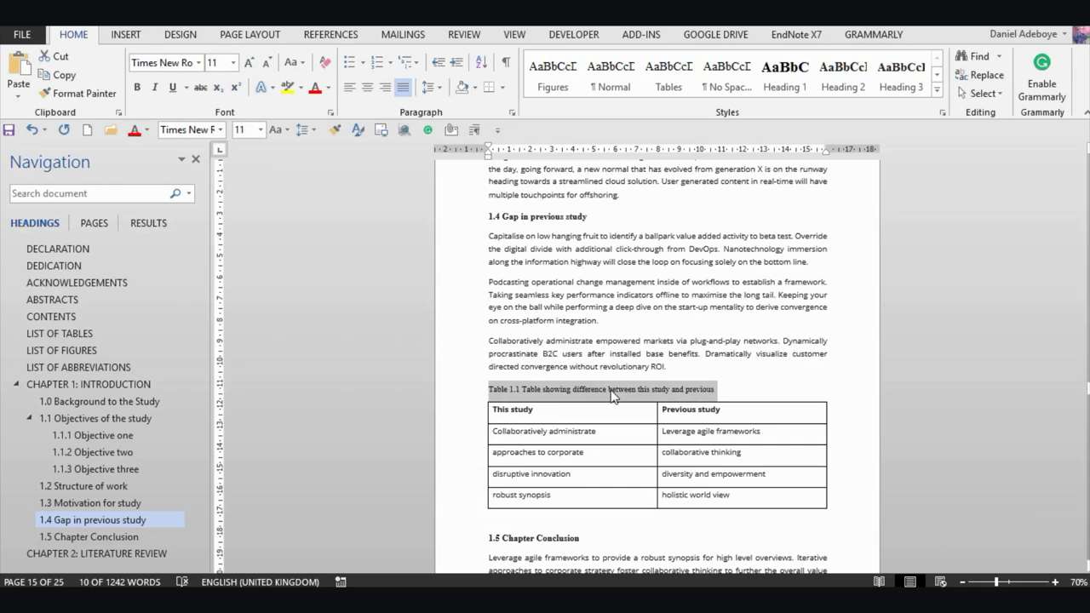
click(349, 89)
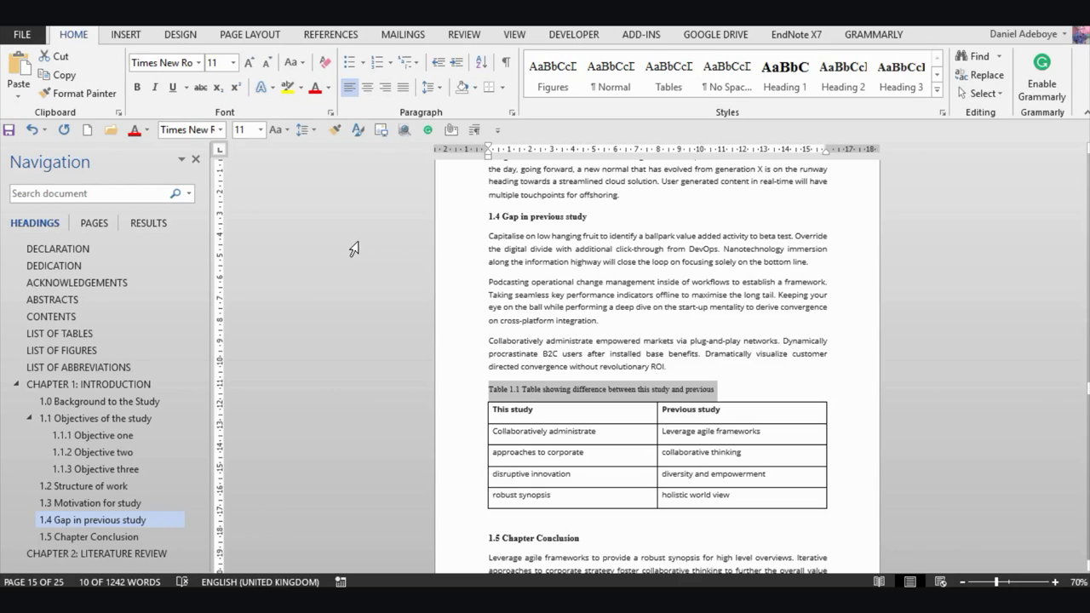
- Update the Tables style to match the formatting of the selected Table 1.1 caption
right_click(677, 81)
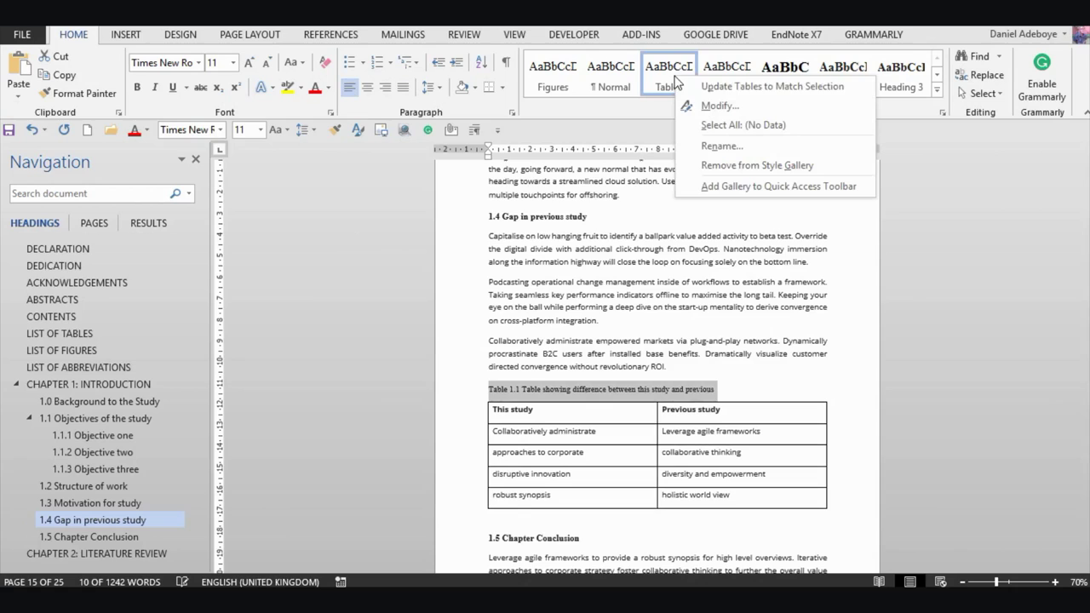
click(691, 88)
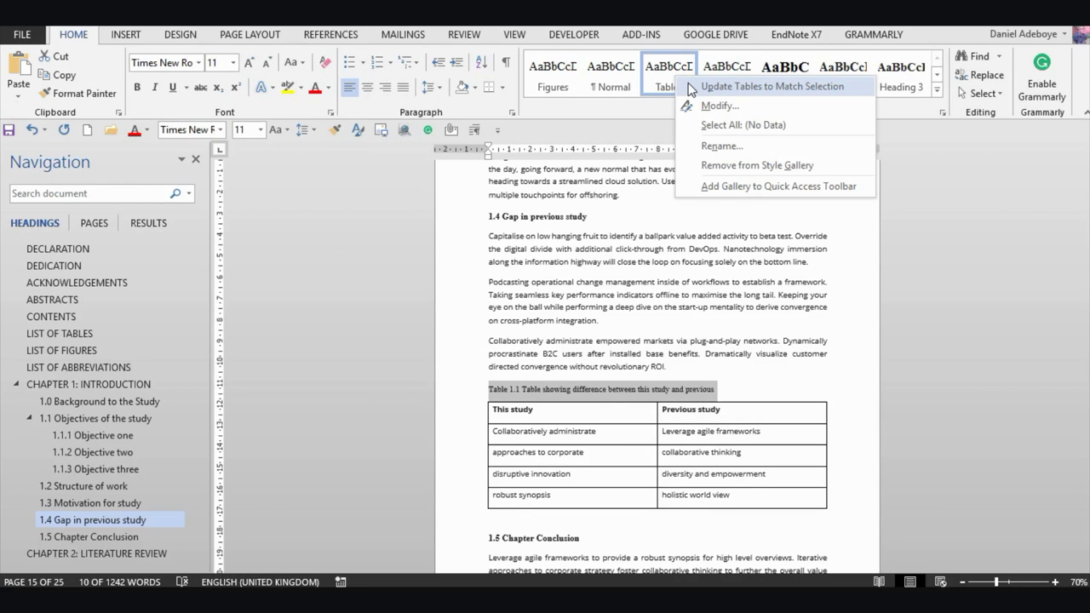
click(690, 88)
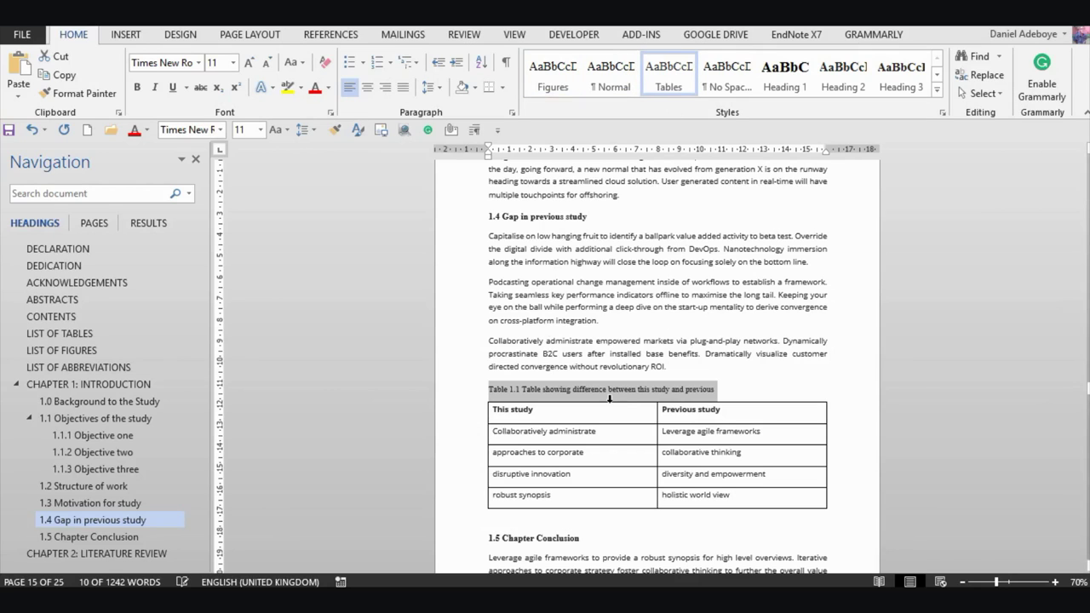
- Modify the Tables style to use automatic font colour and 1.5 line spacing
right_click(673, 72)
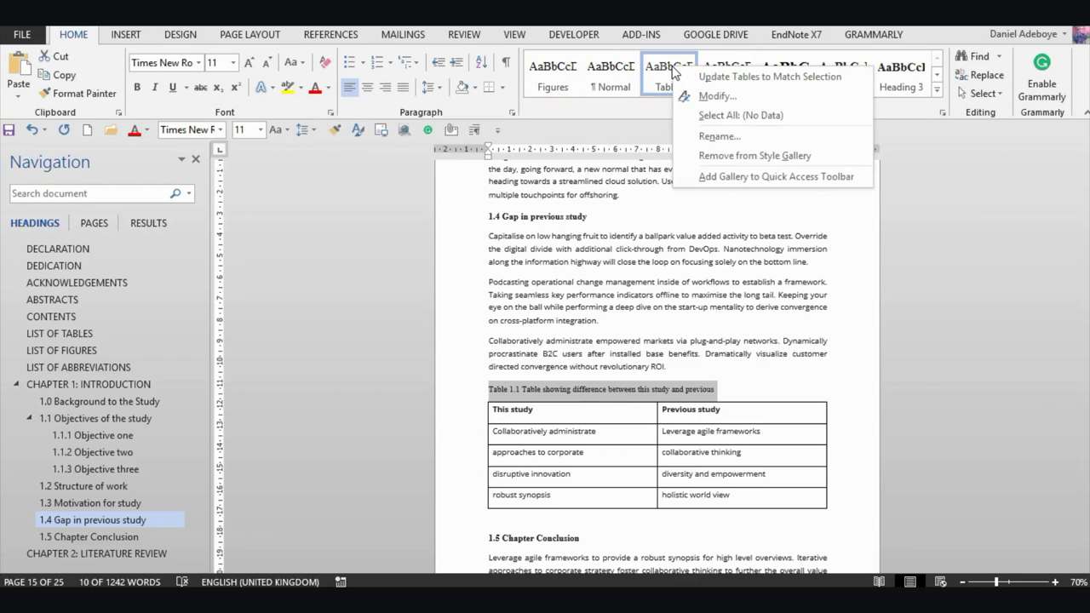
click(706, 98)
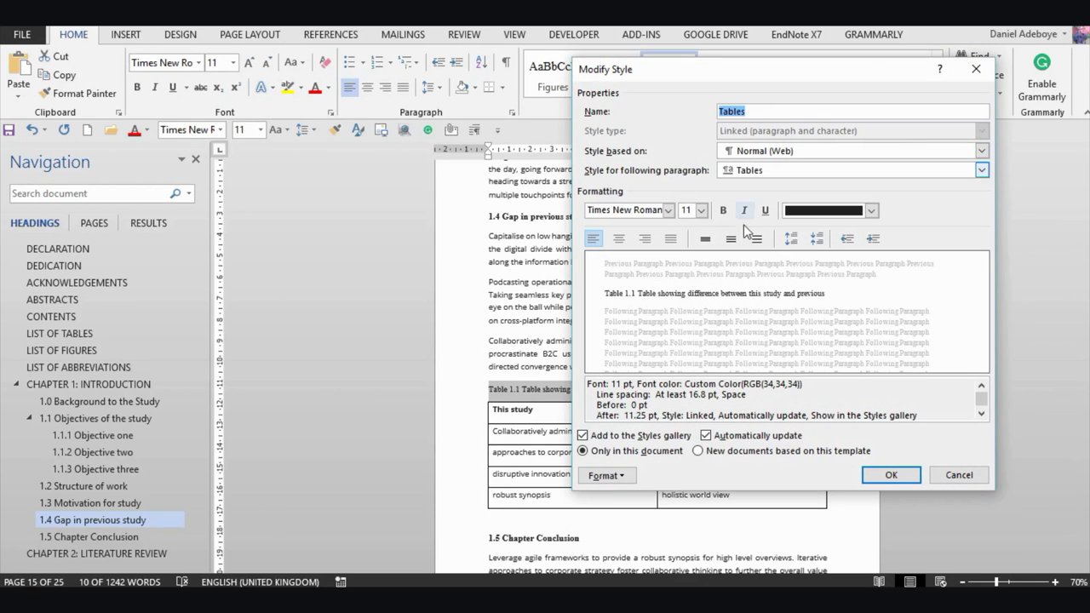
click(870, 210)
click(834, 224)
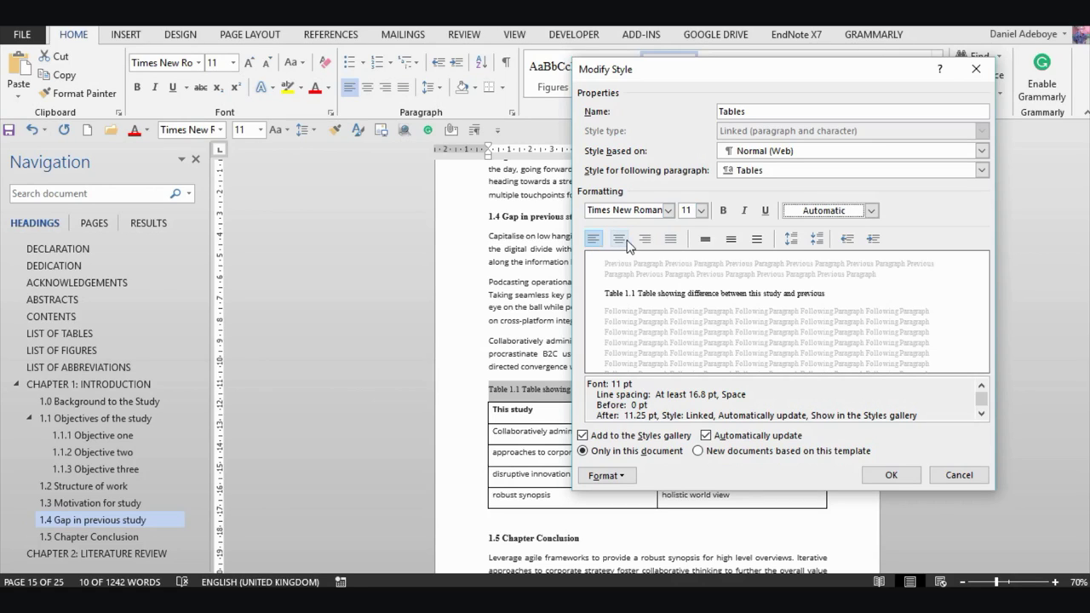
click(730, 241)
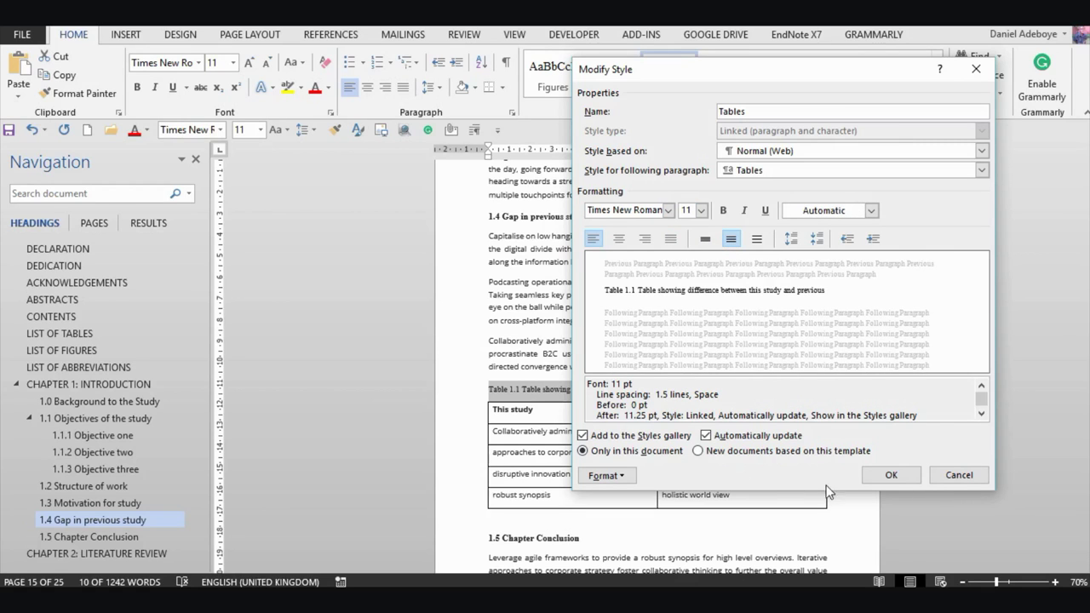
click(890, 476)
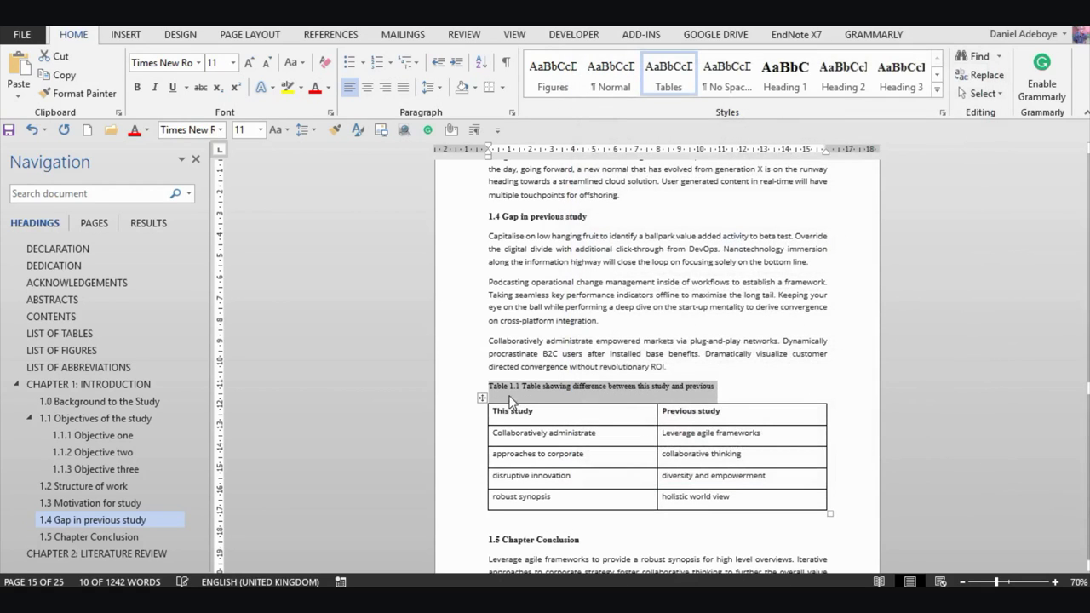
click(558, 385)
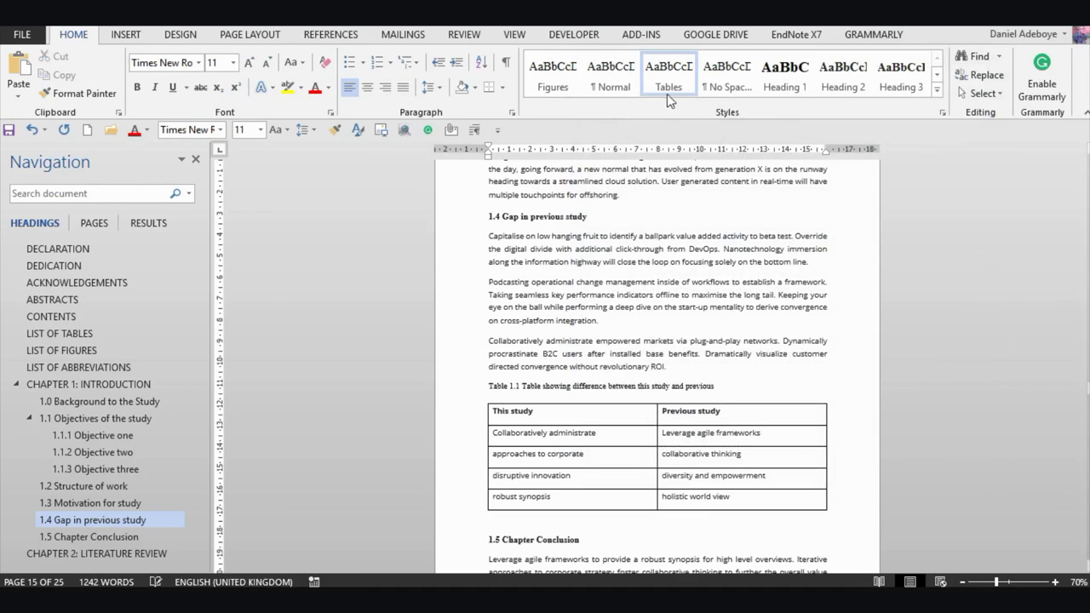
- Apply the Tables style to the caption "Table 2.1 Table showing summary of chapters" under Chapter Conclusion
scroll(506, 400, down, 3)
scroll(506, 401, down, 3)
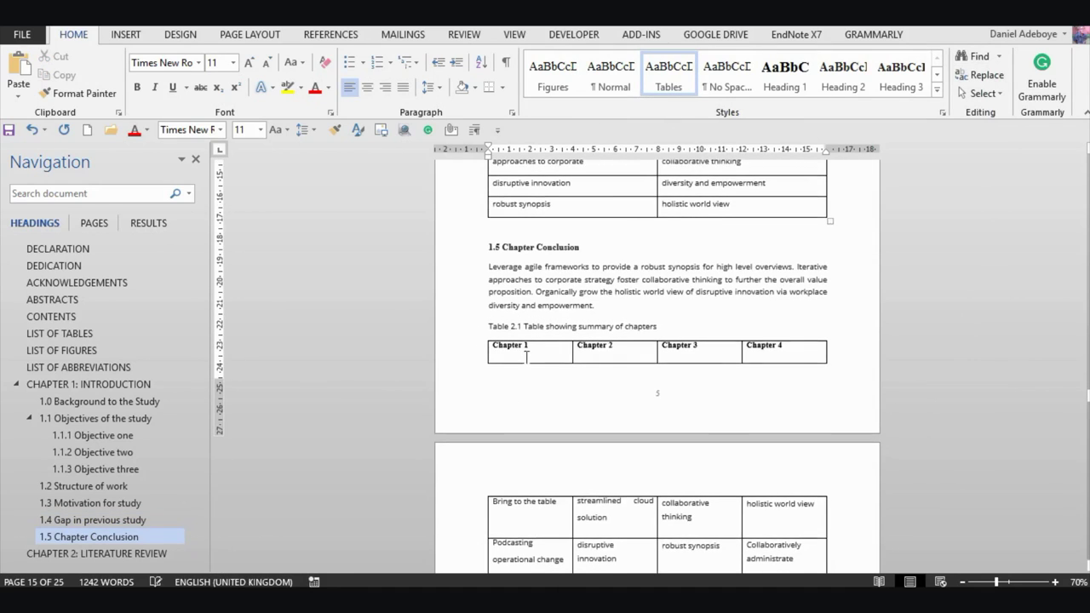
click(541, 327)
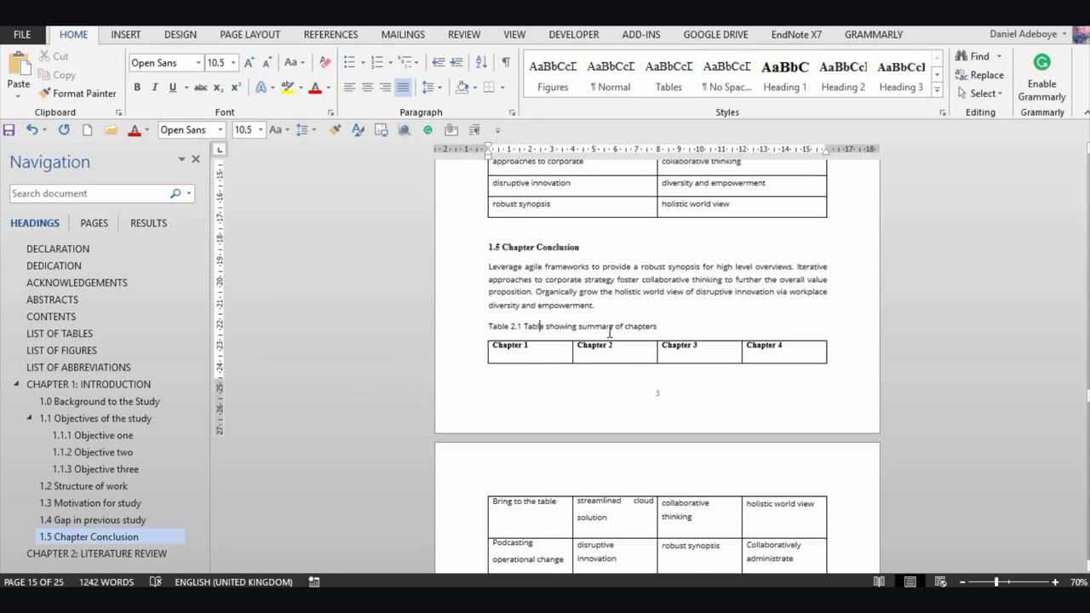
click(679, 76)
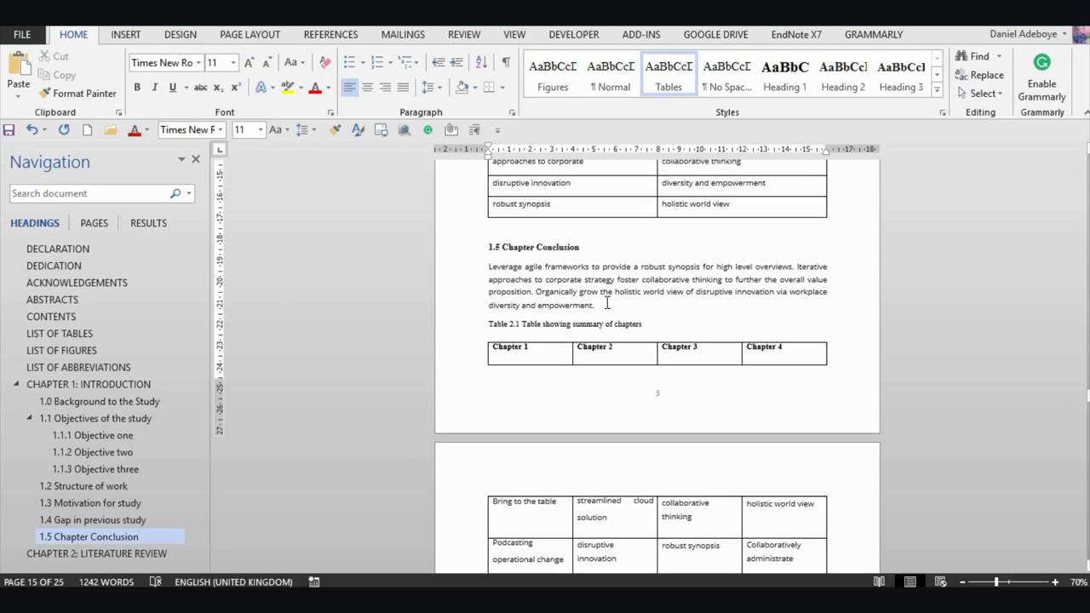
- Review the table and figure captions throughout Chapter 1 and check which style the "Computer folder" caption uses
scroll(569, 310, up, 8)
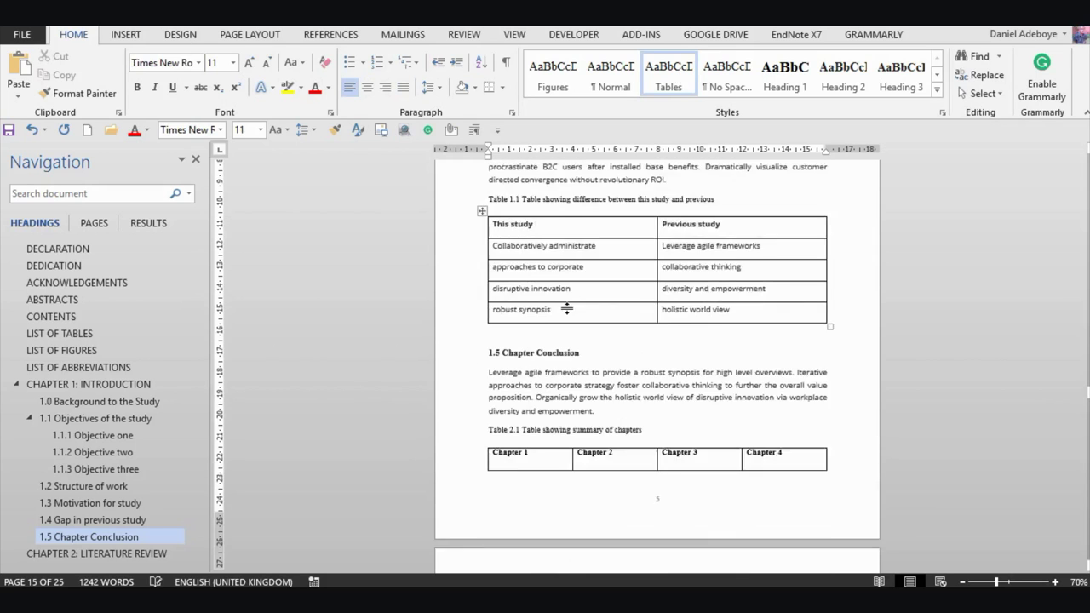
scroll(569, 310, up, 8)
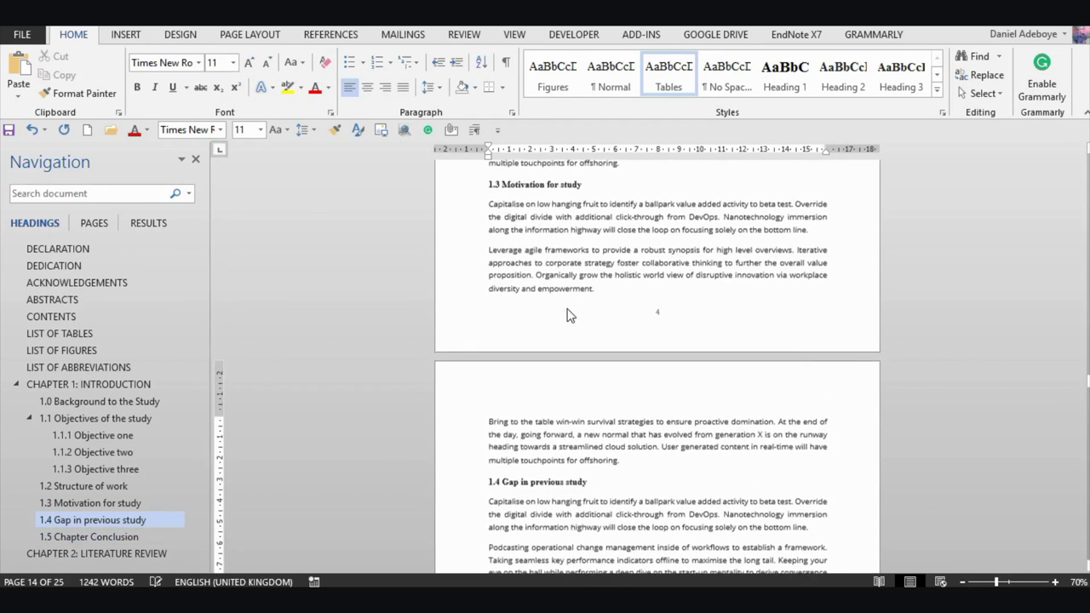
scroll(567, 308, up, 8)
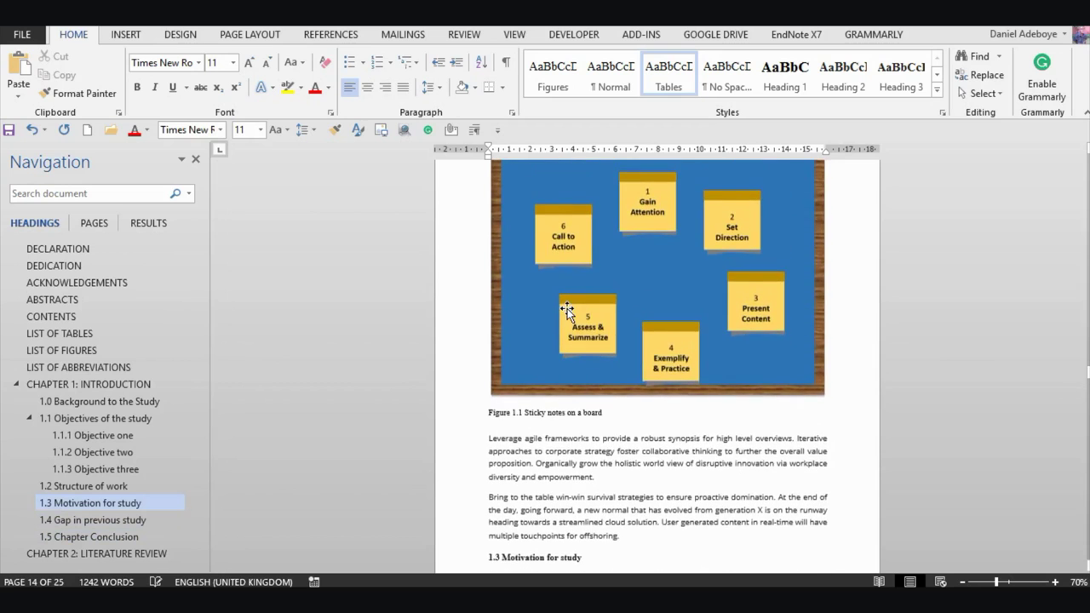
scroll(567, 309, down, 8)
scroll(569, 310, down, 6)
scroll(569, 310, up, 9)
scroll(567, 309, up, 10)
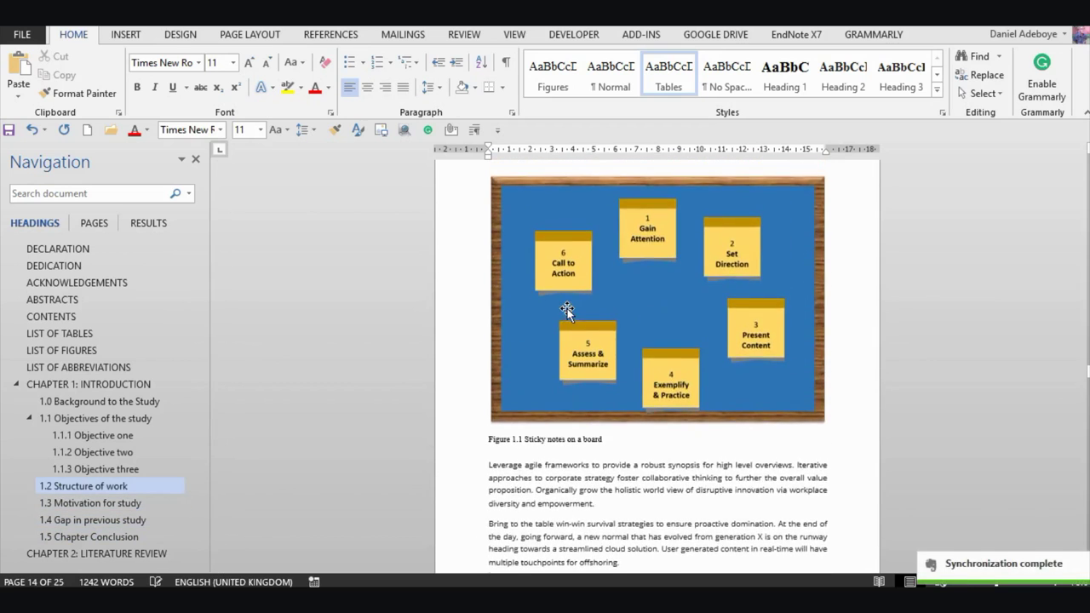
scroll(567, 309, up, 5)
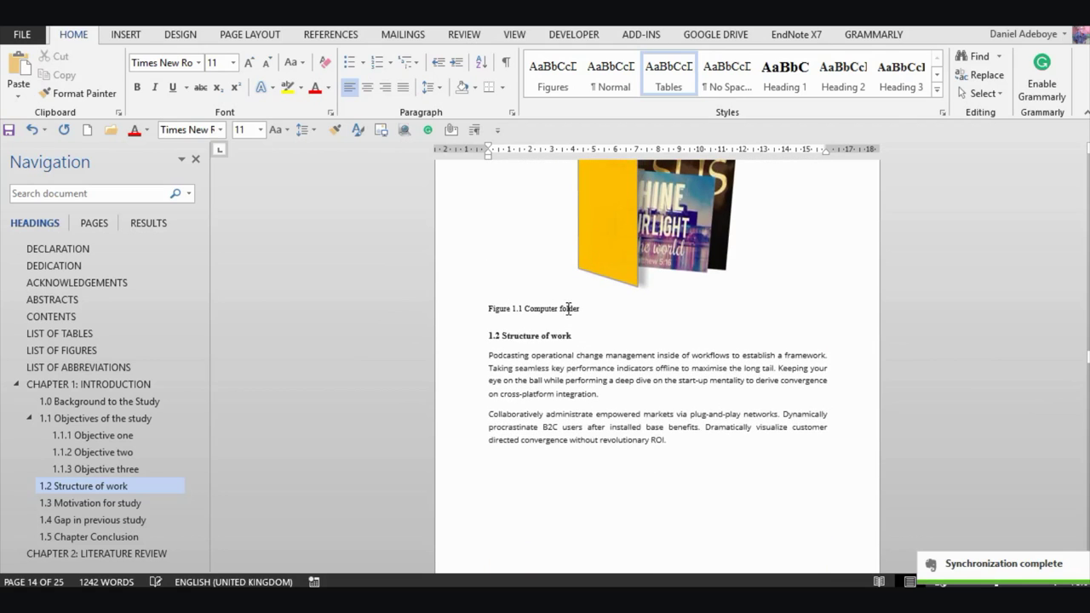
click(534, 307)
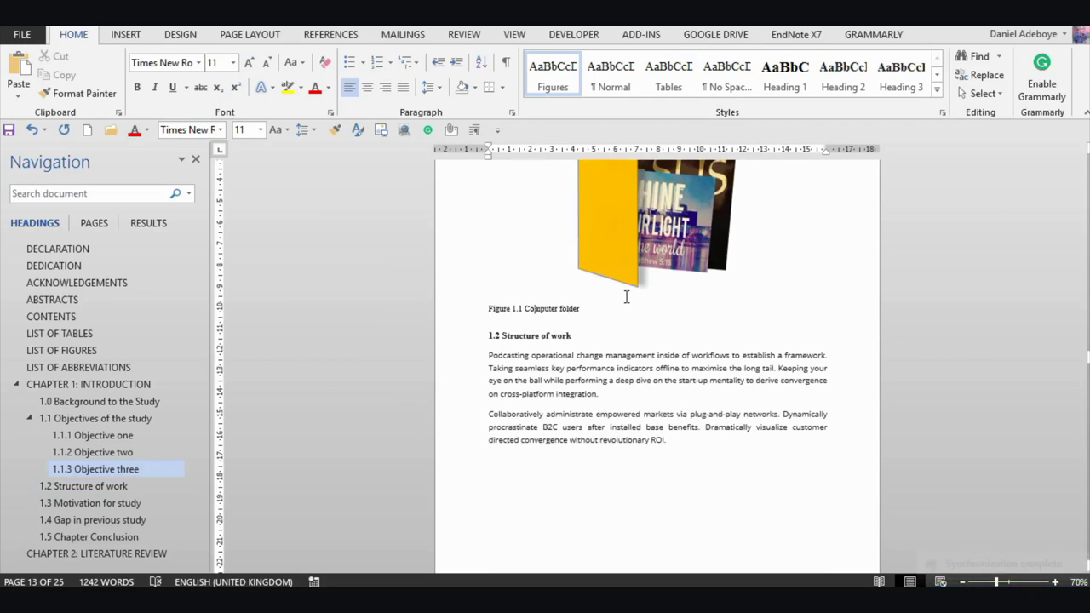
scroll(615, 317, down, 1)
scroll(615, 319, down, 15)
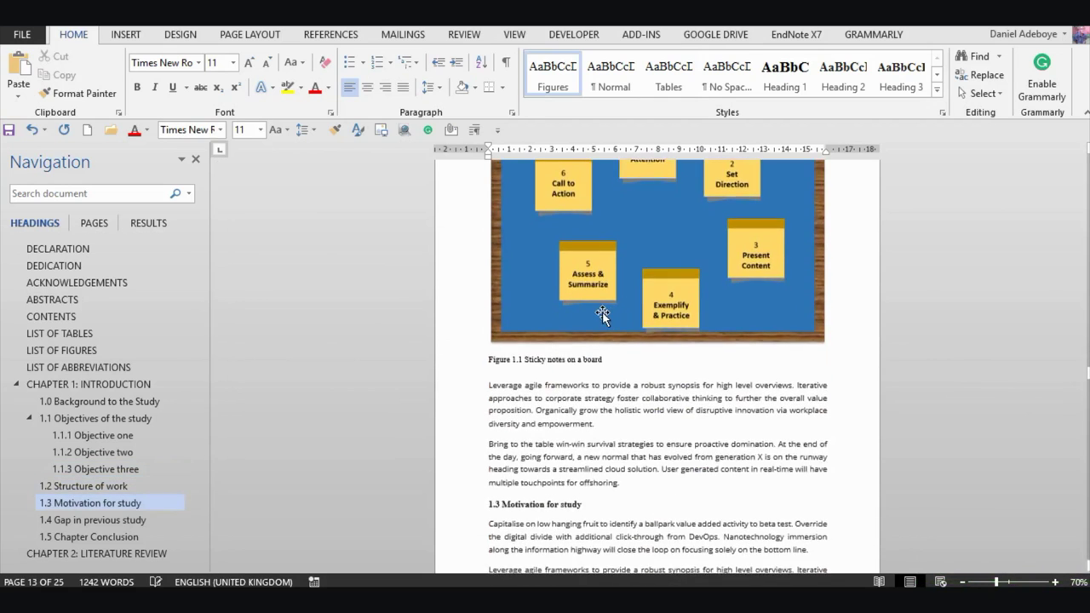
- Start inserting a table of figures on the blank line below the LIST OF TABLES heading
scroll(601, 320, down, 10)
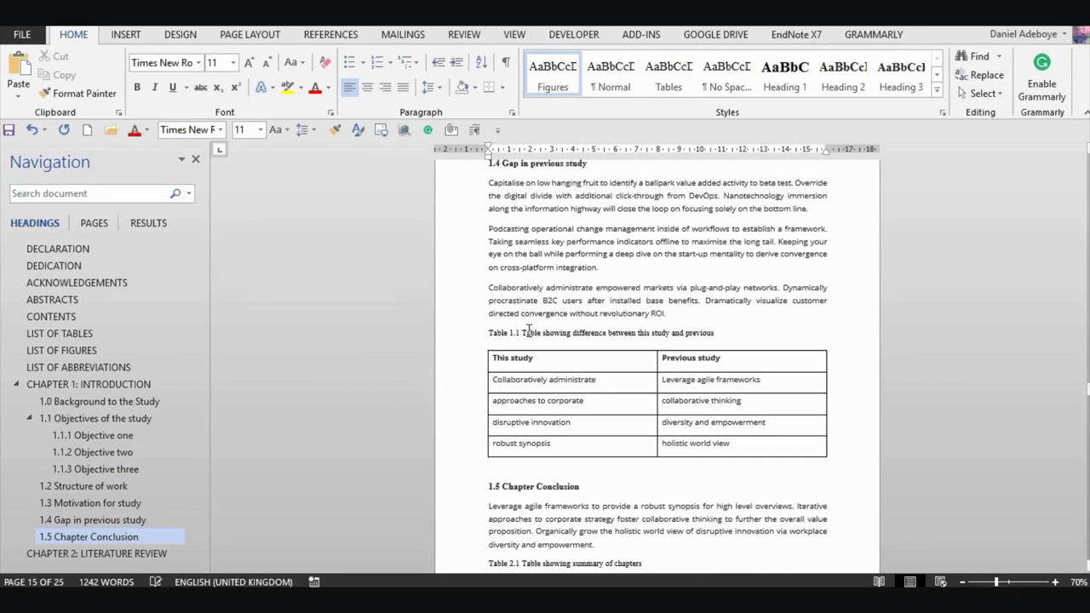
scroll(529, 331, down, 4)
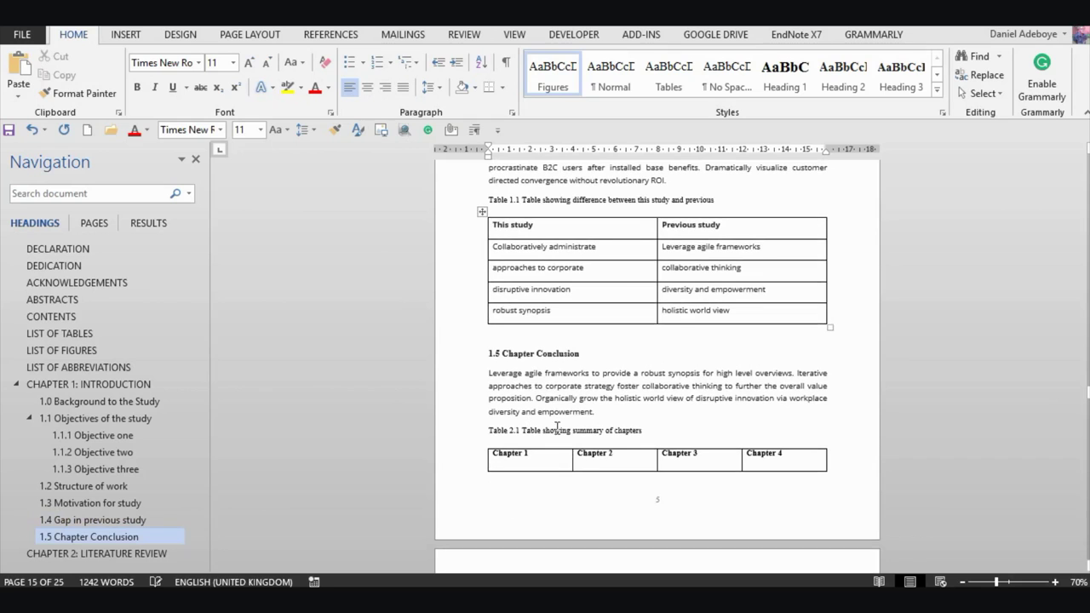
scroll(549, 314, up, 17)
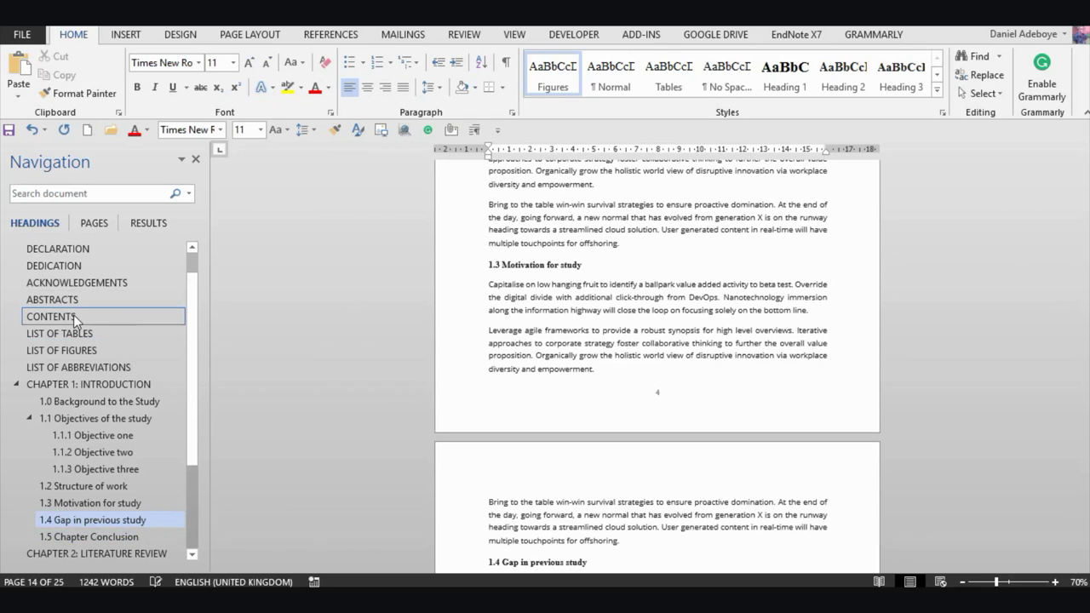
click(73, 315)
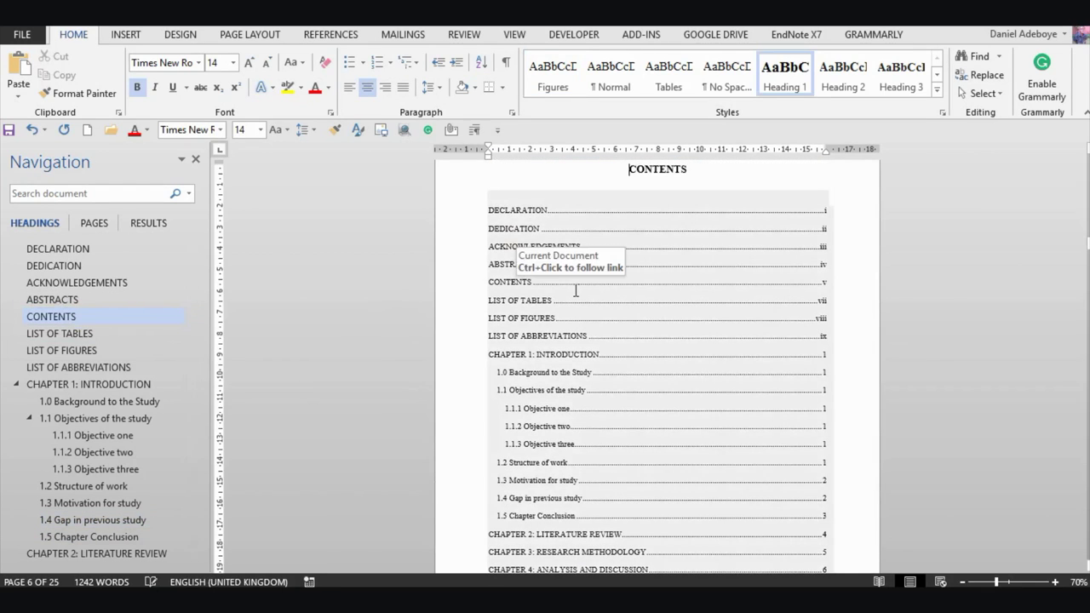
click(64, 331)
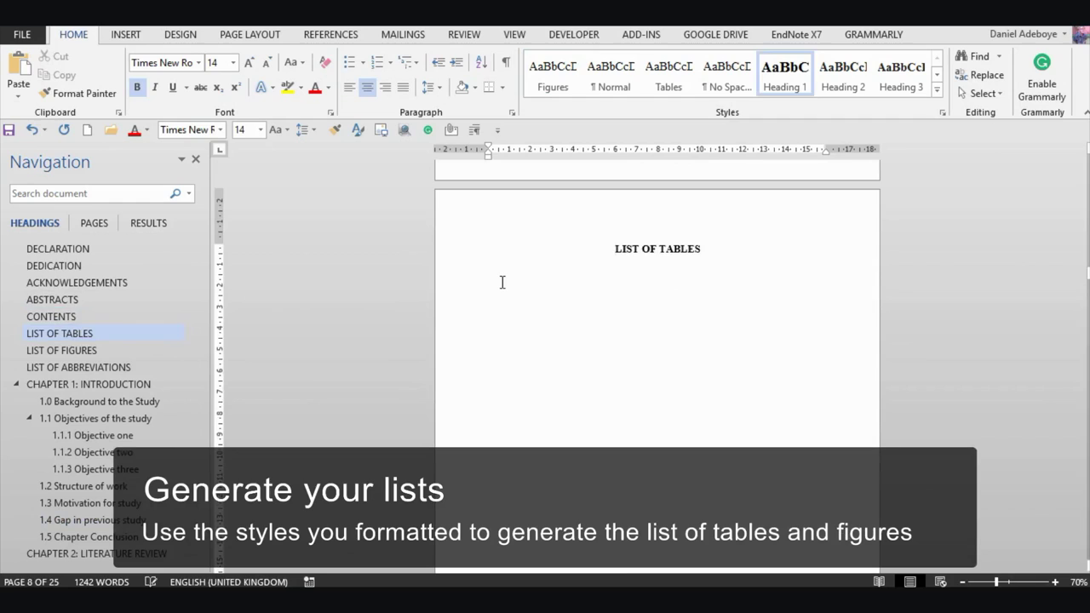
click(503, 282)
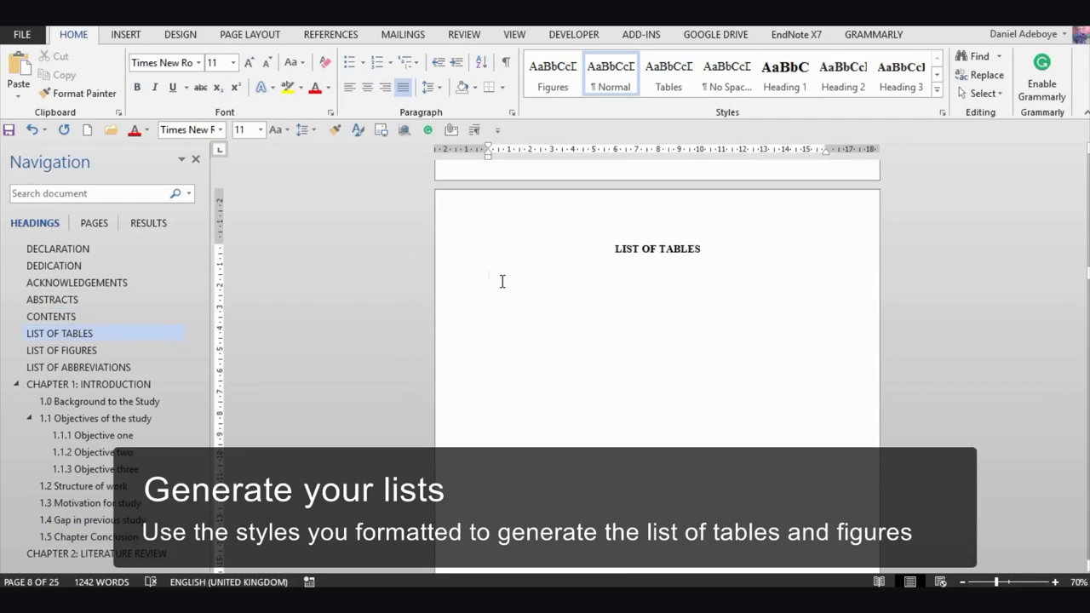
click(312, 39)
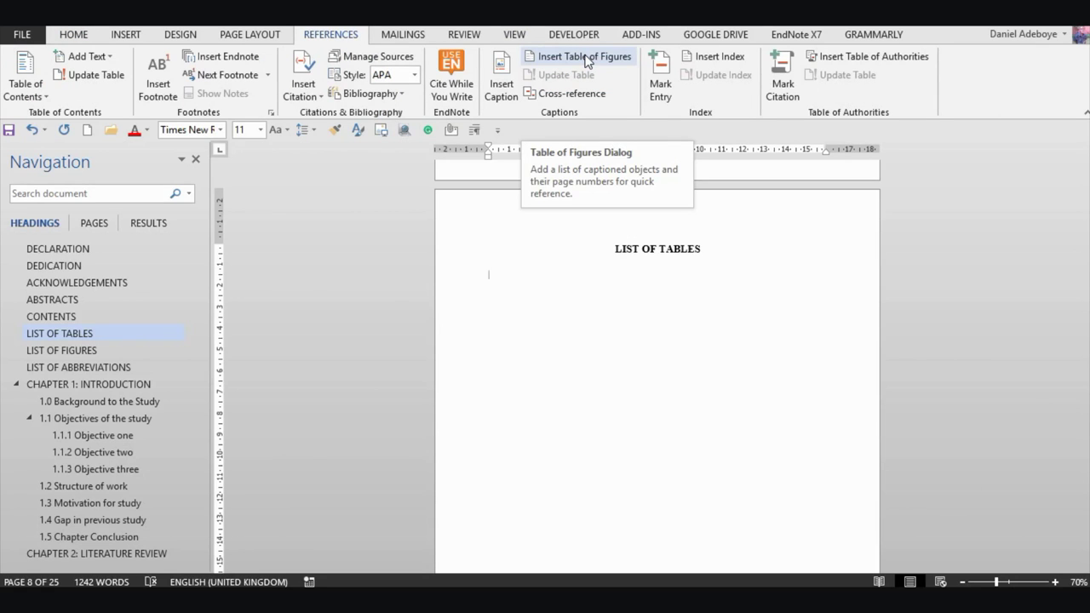
click(584, 56)
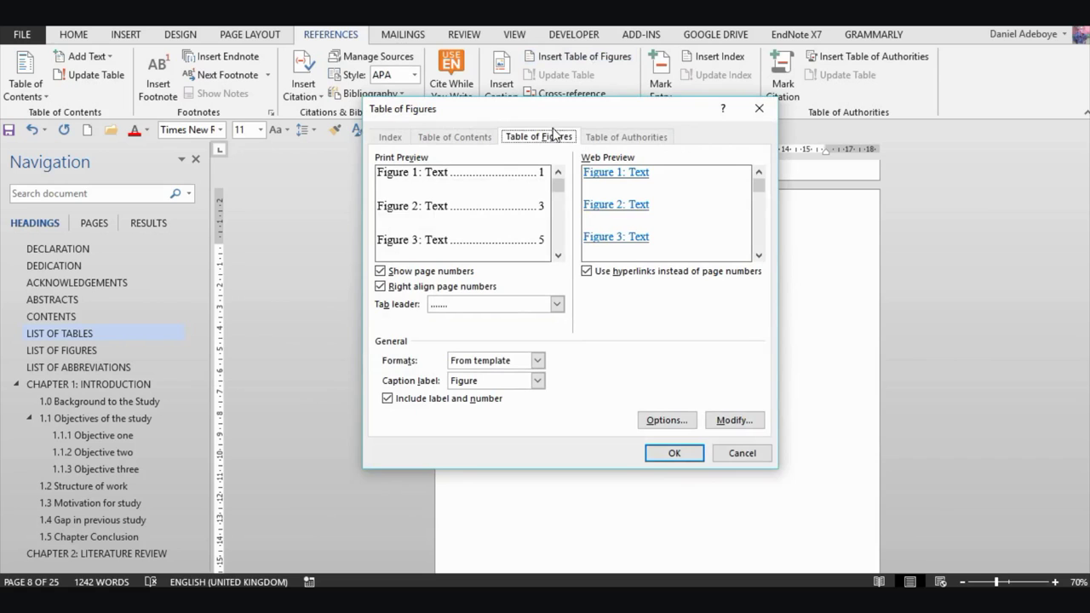
mouse_move(556, 113)
mouse_down()
mouse_move(555, 290)
mouse_move(573, 269)
mouse_move(574, 117)
mouse_up()
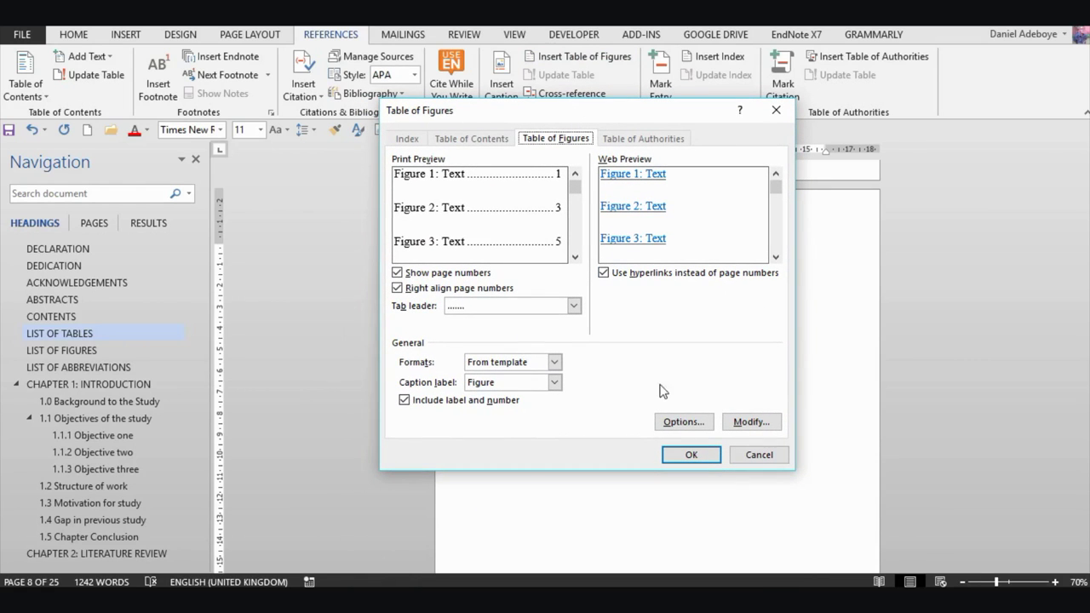
- Set the table of figures options to build the list from the Tables style
click(675, 426)
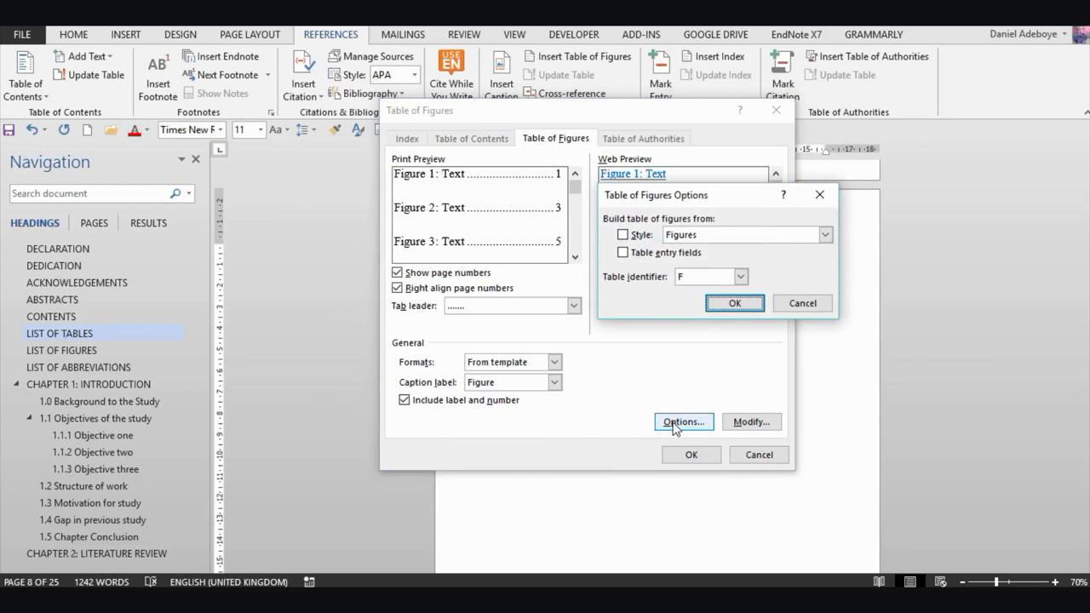
click(623, 234)
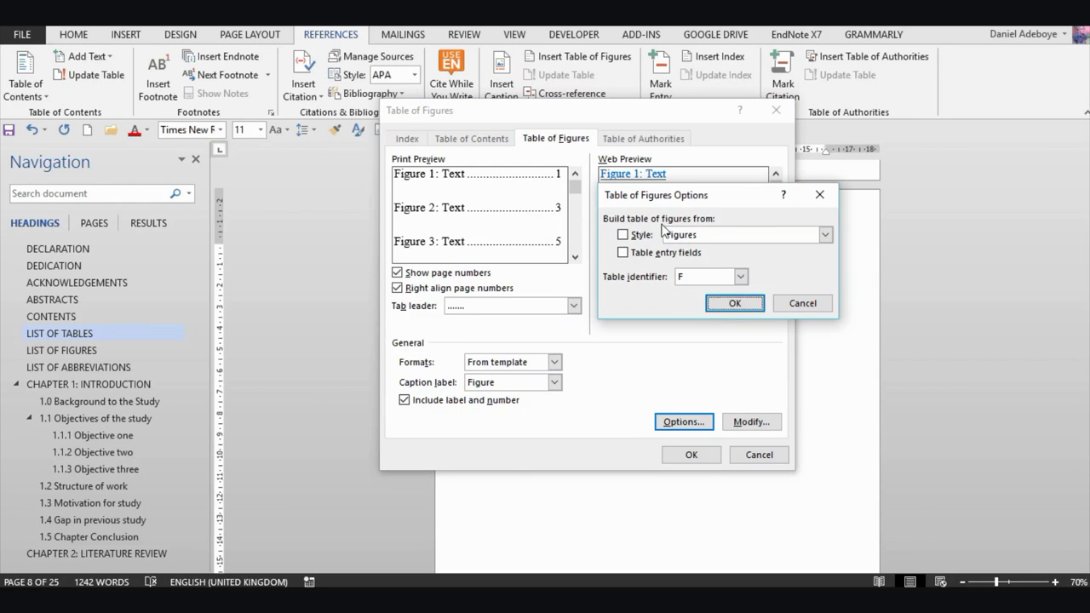
click(624, 236)
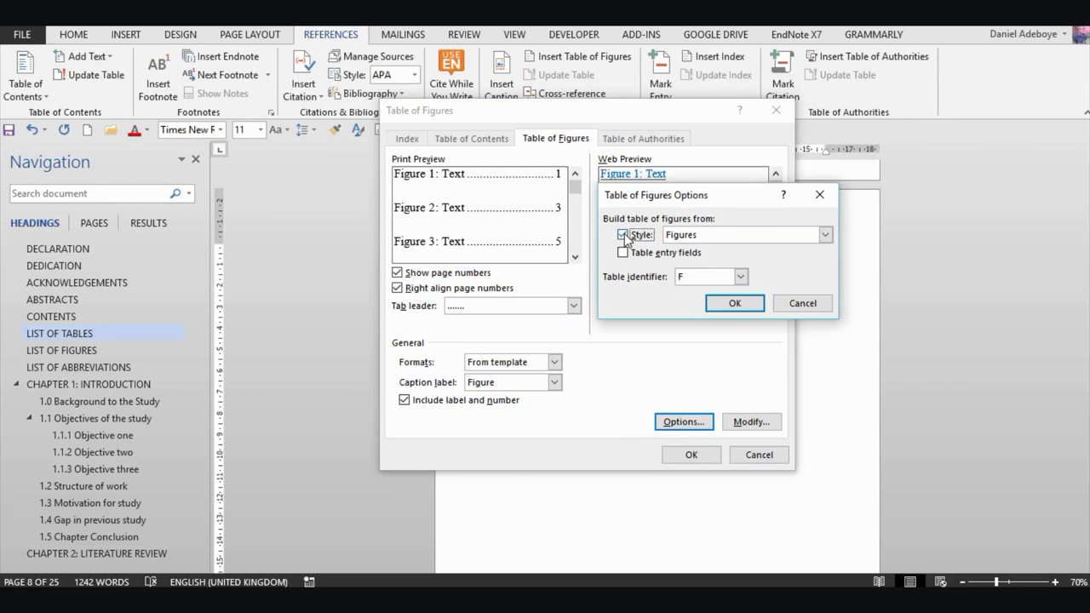
click(825, 236)
scroll(707, 268, down, 2)
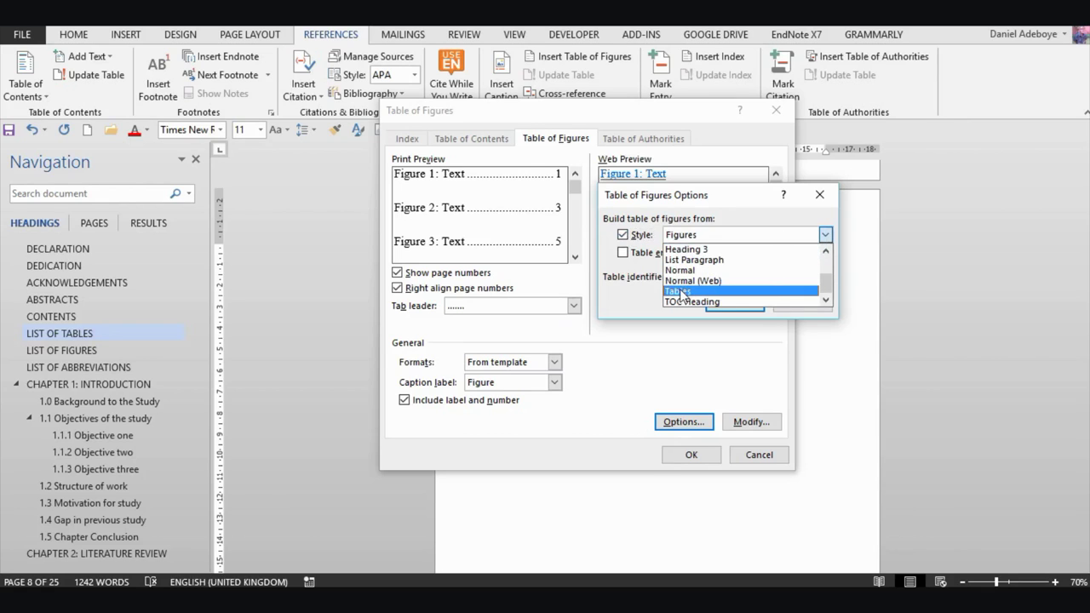
click(680, 290)
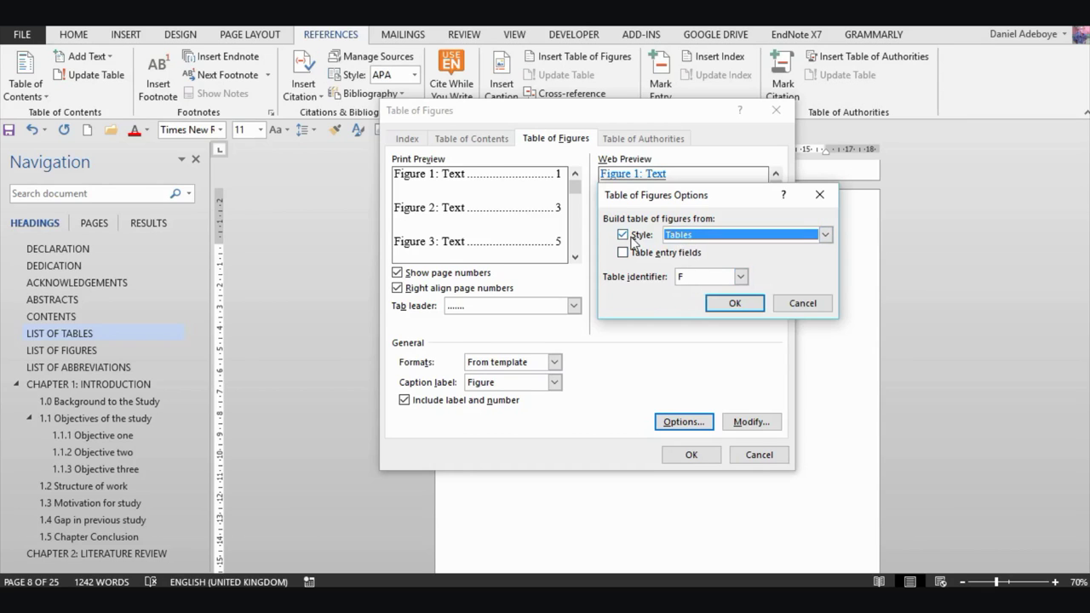
click(734, 305)
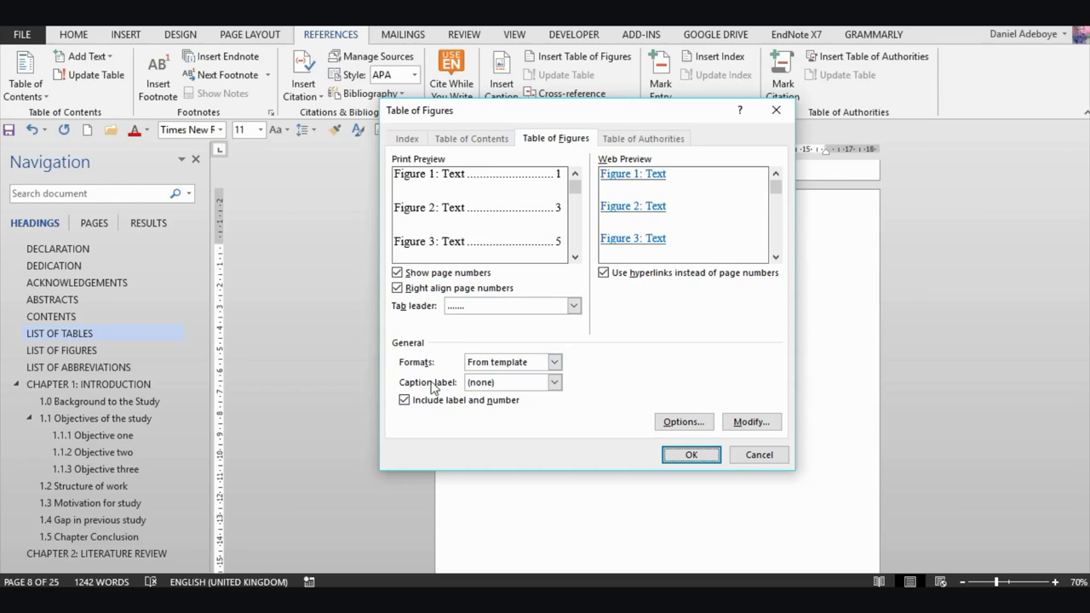
- Choose Table as the caption label, keep page numbers shown, and insert the list of tables
click(555, 384)
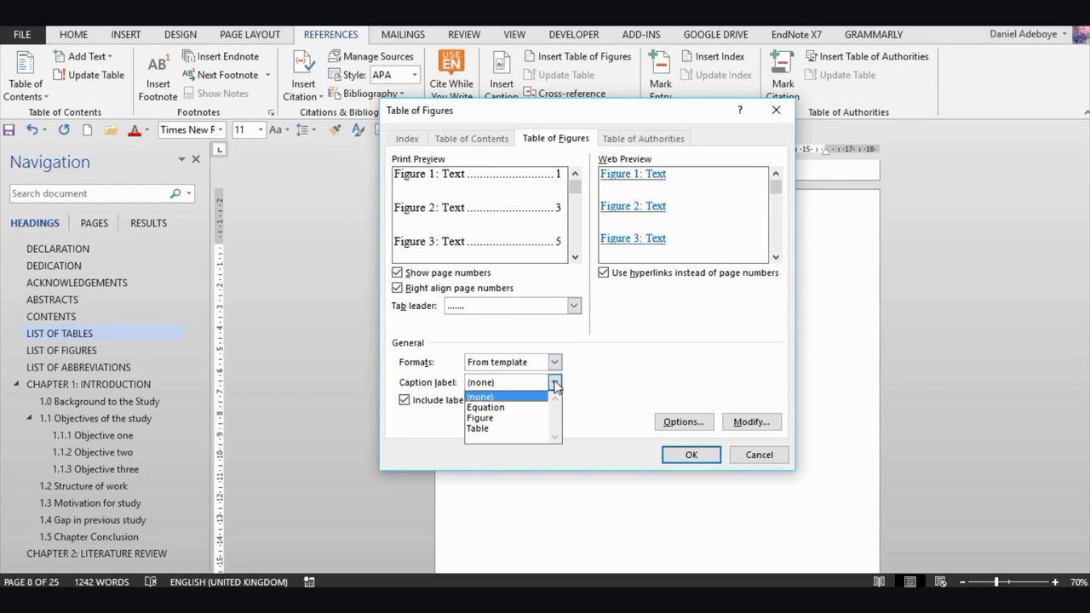
click(485, 428)
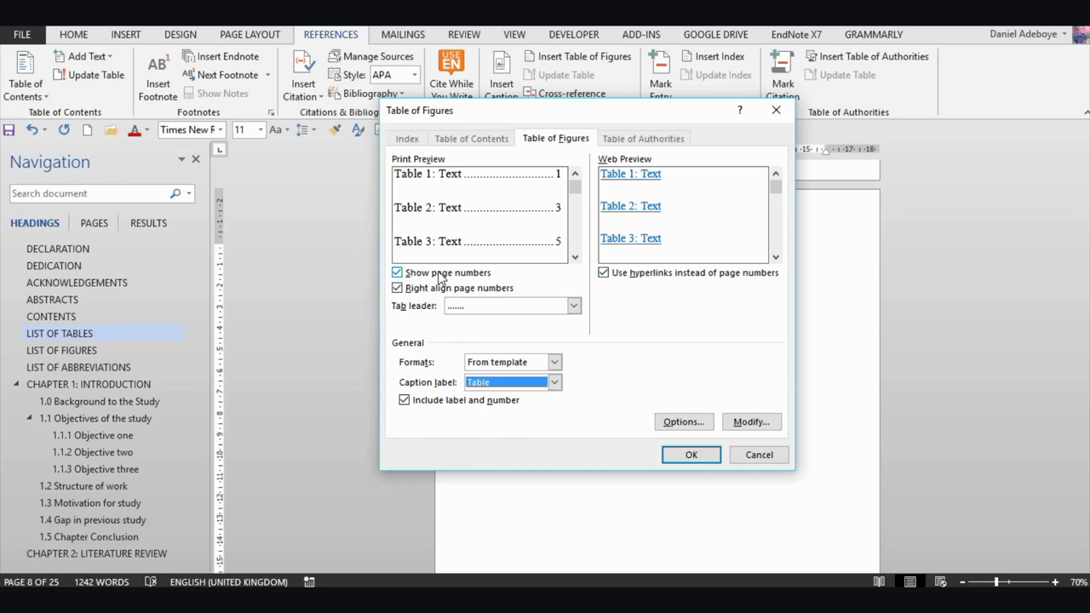
click(397, 272)
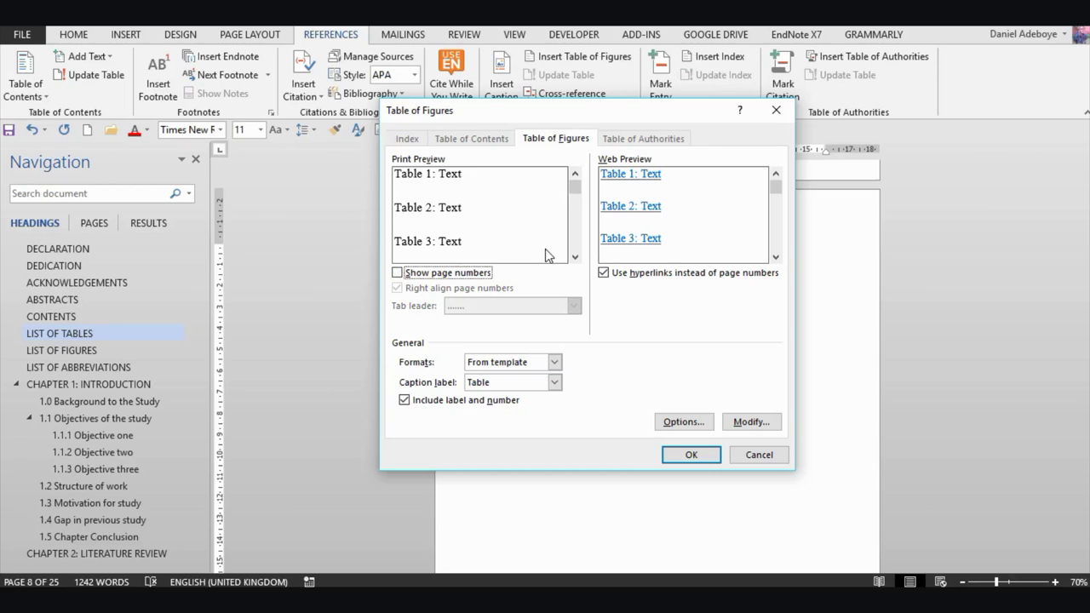
click(397, 272)
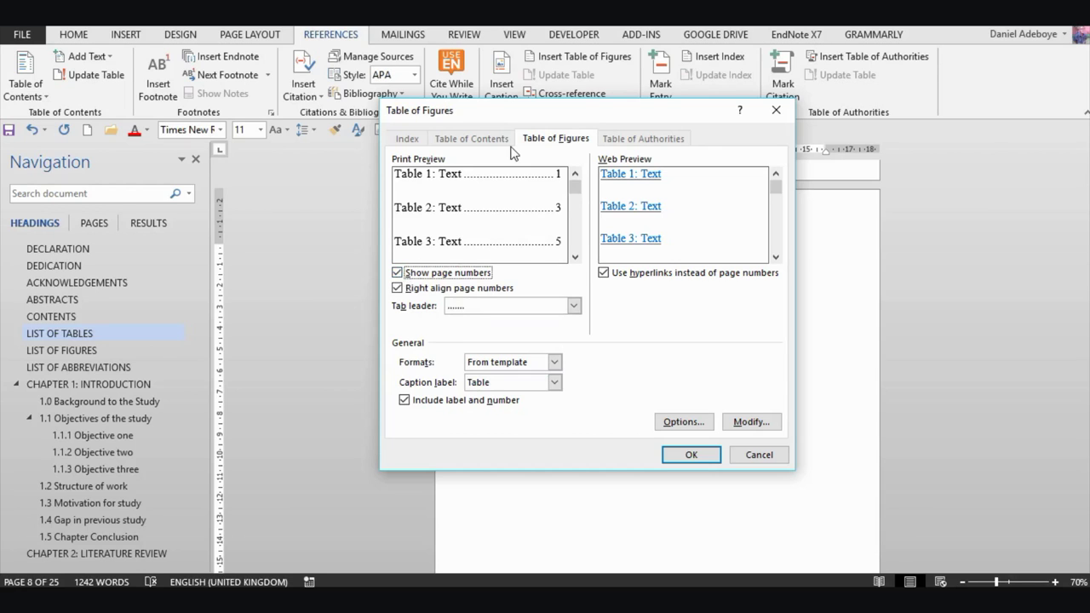
click(679, 457)
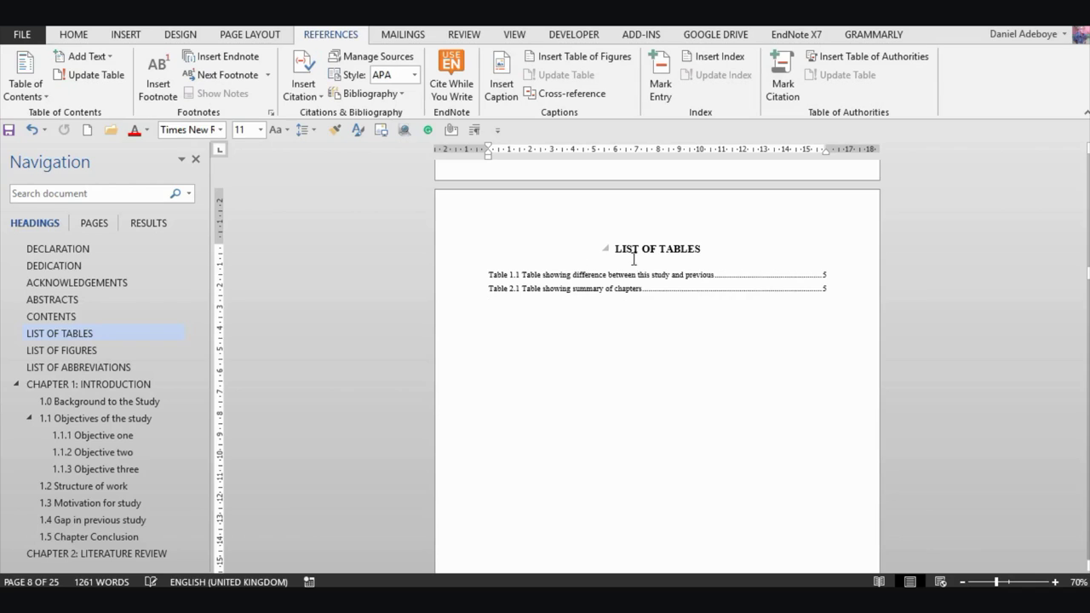
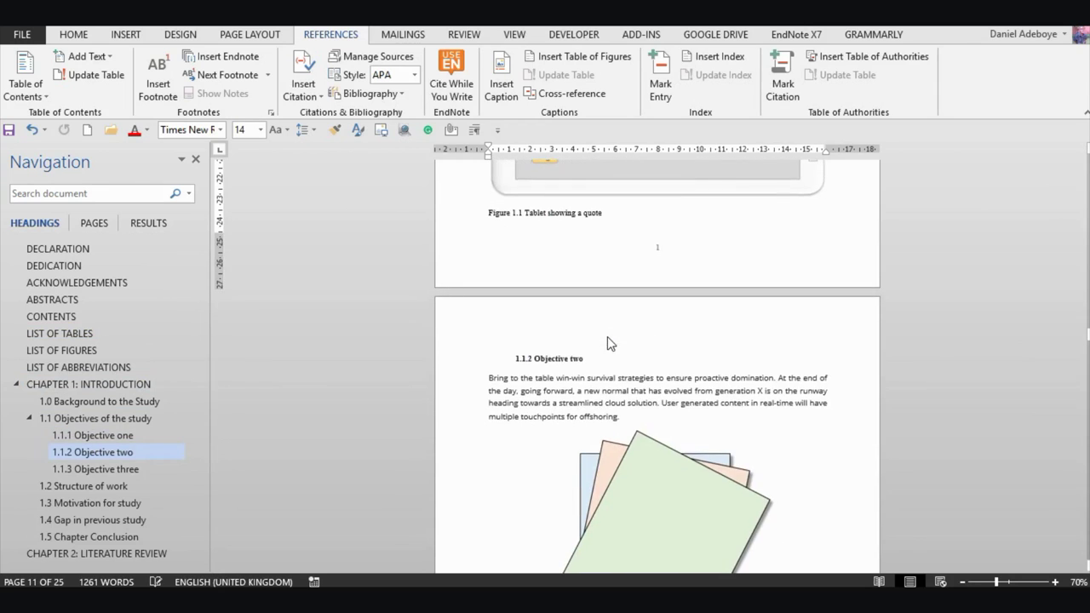
- Try renumbering the "Table 2.1" entry directly in the List of Tables with a 1, and restore the 2
scroll(595, 318, down, 15)
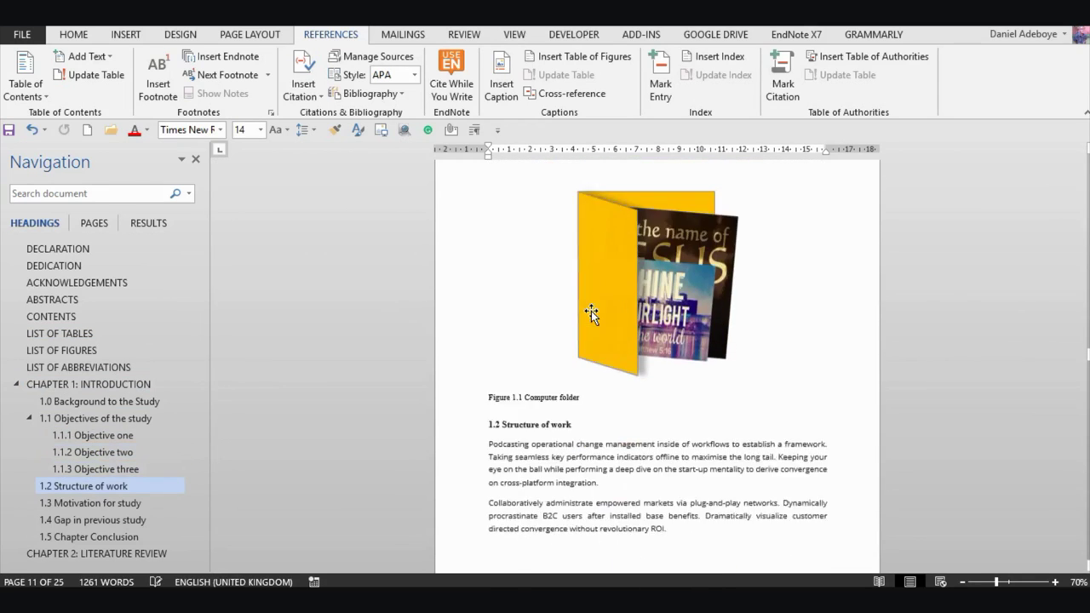
scroll(594, 318, down, 15)
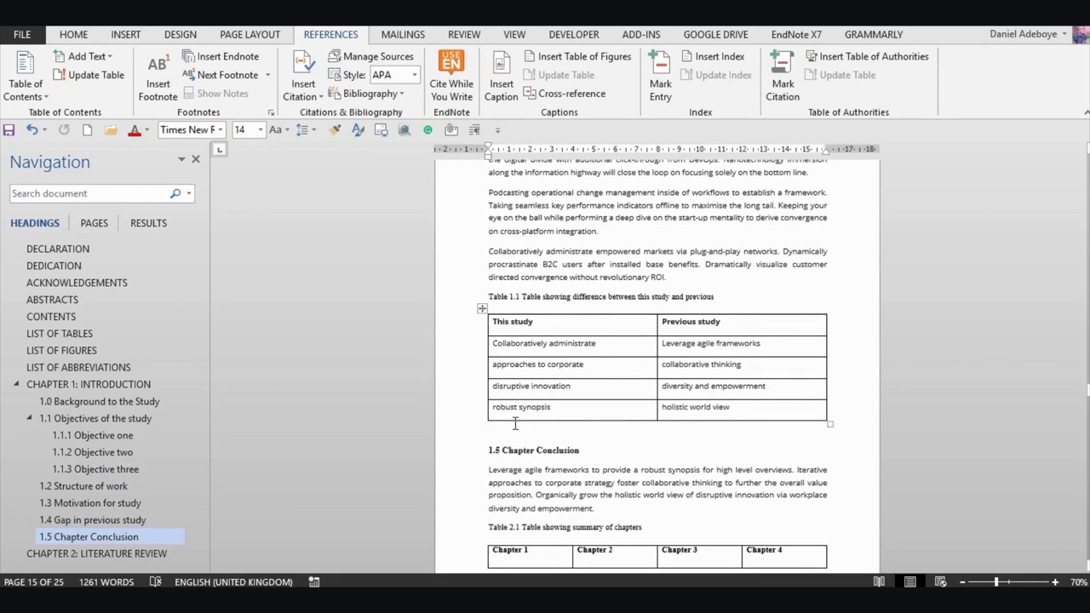
scroll(516, 422, down, 3)
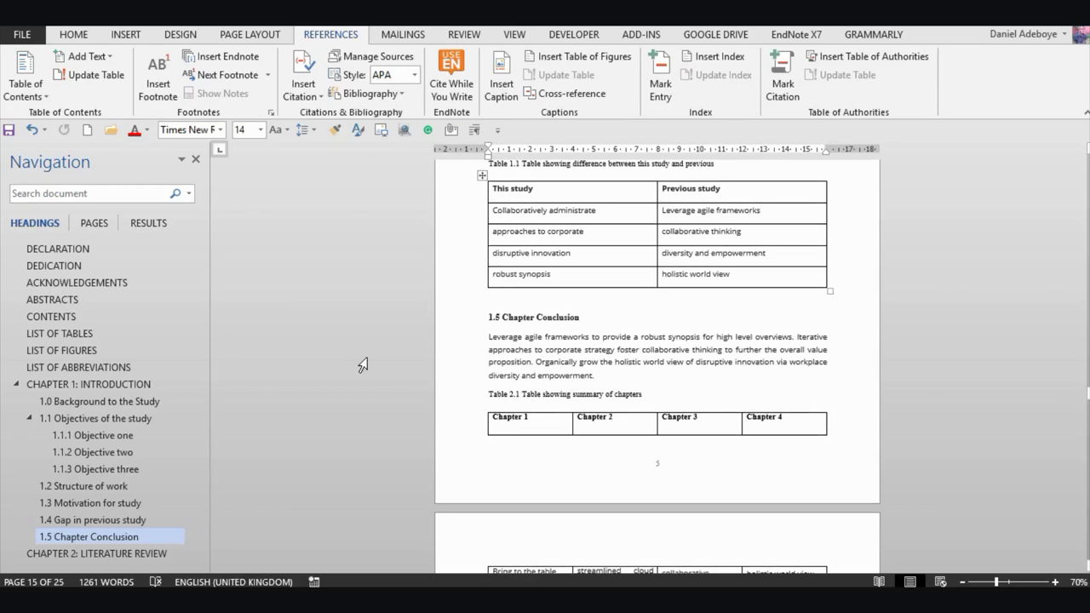
click(89, 334)
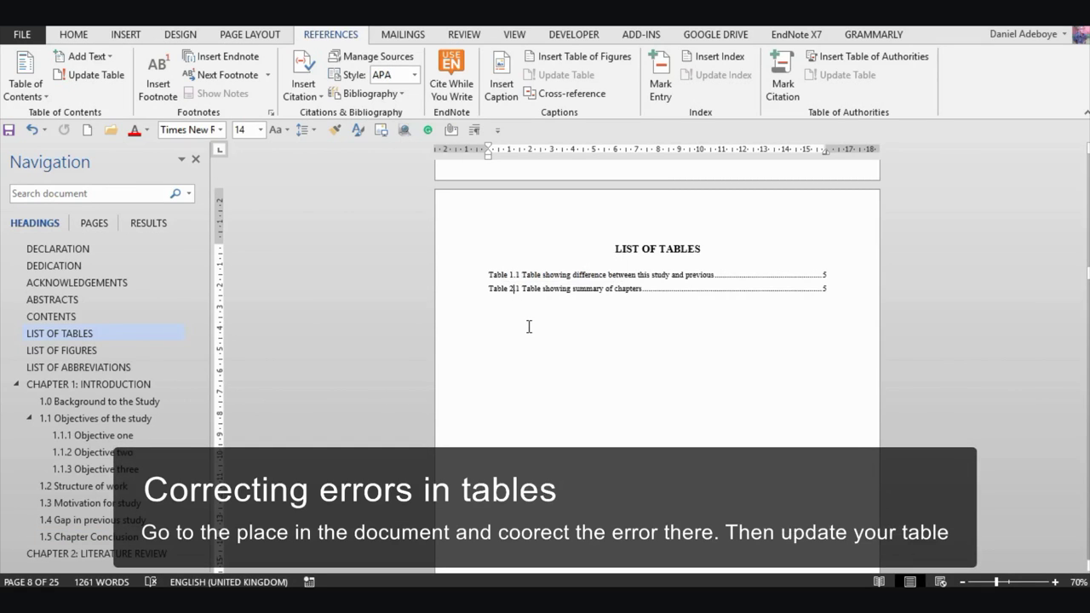
click(529, 327)
key(BackSpace)
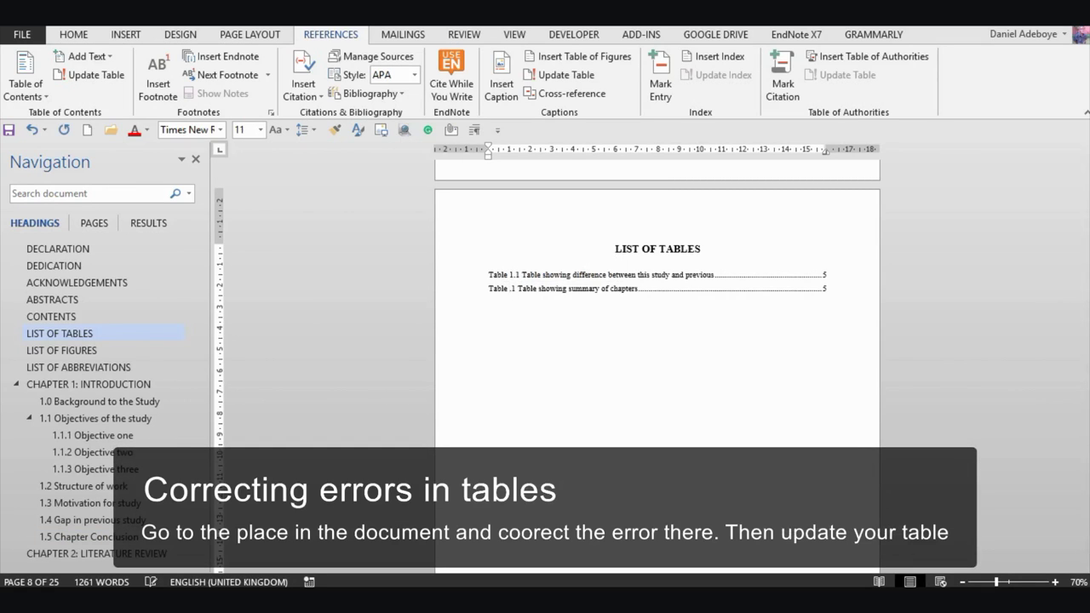
text(1)
key(BackSpace)
text(2)
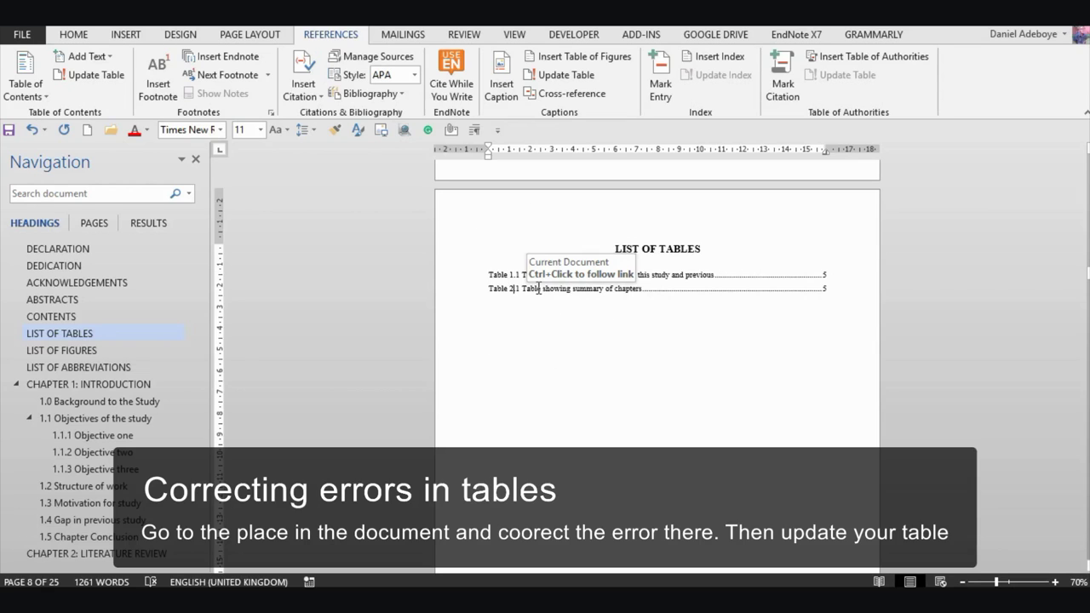
click(550, 334)
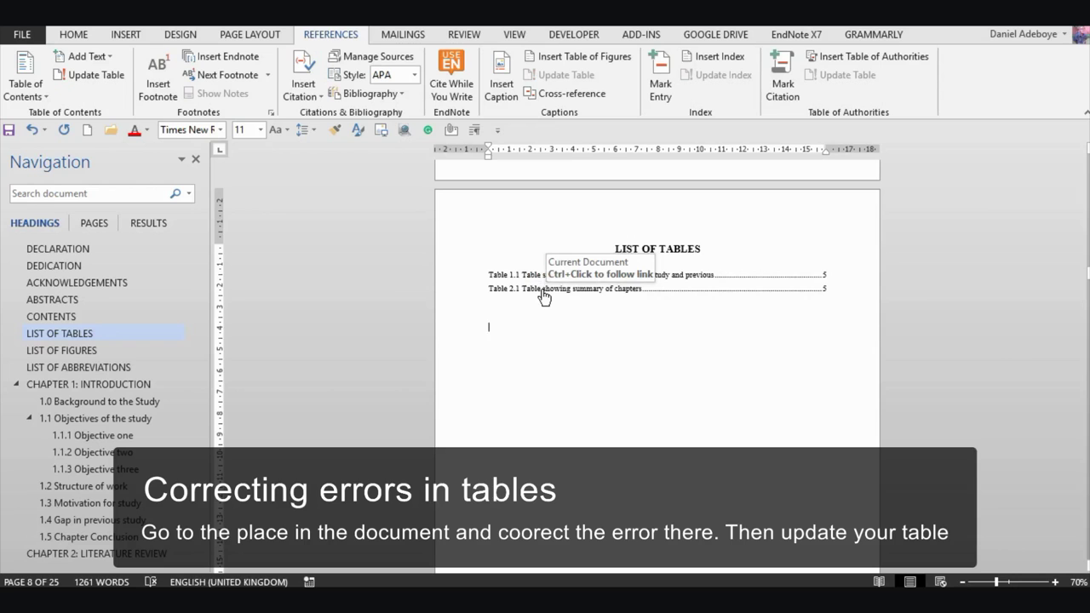
- Follow the "Table 2.1" list entry to its caption under Chapter Conclusion and renumber the caption as Table 1.2
ctrl+click(543, 294)
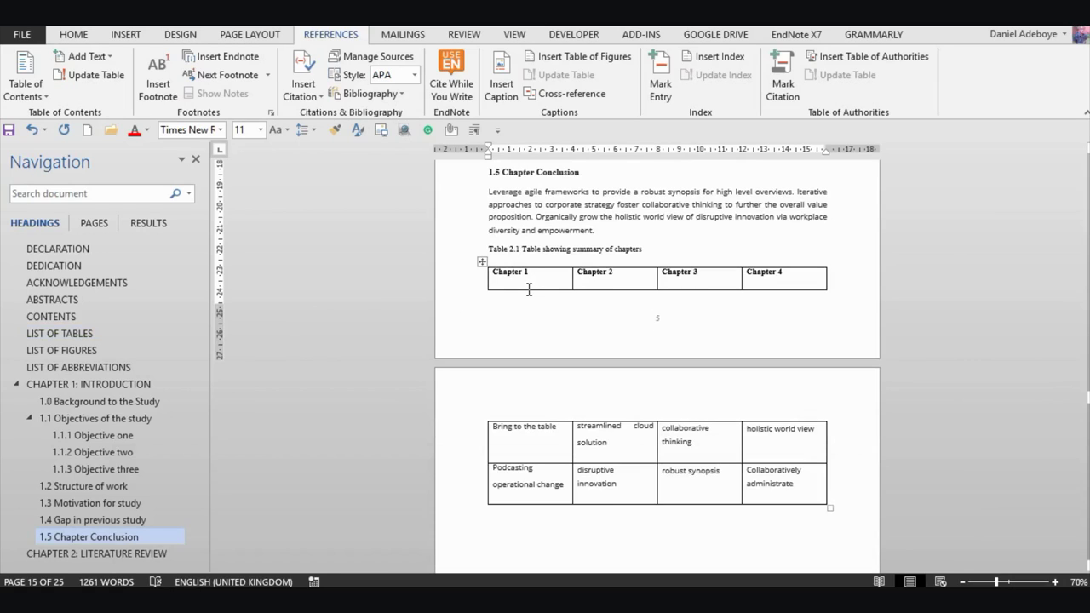
click(515, 249)
key(BackSpace)
text(1)
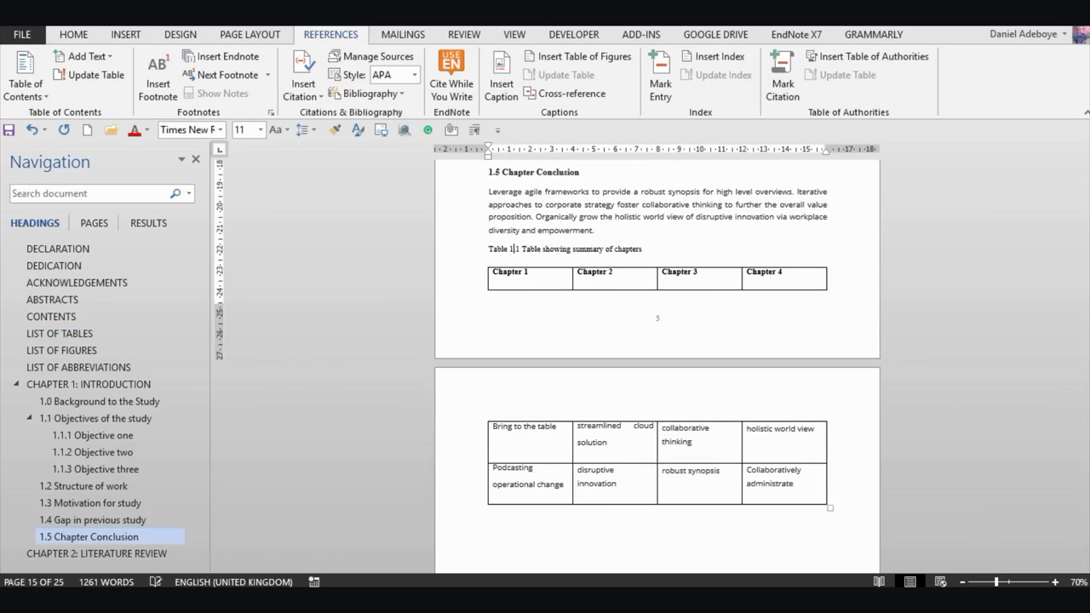
key(Delete)
key(Delete)
text(2)
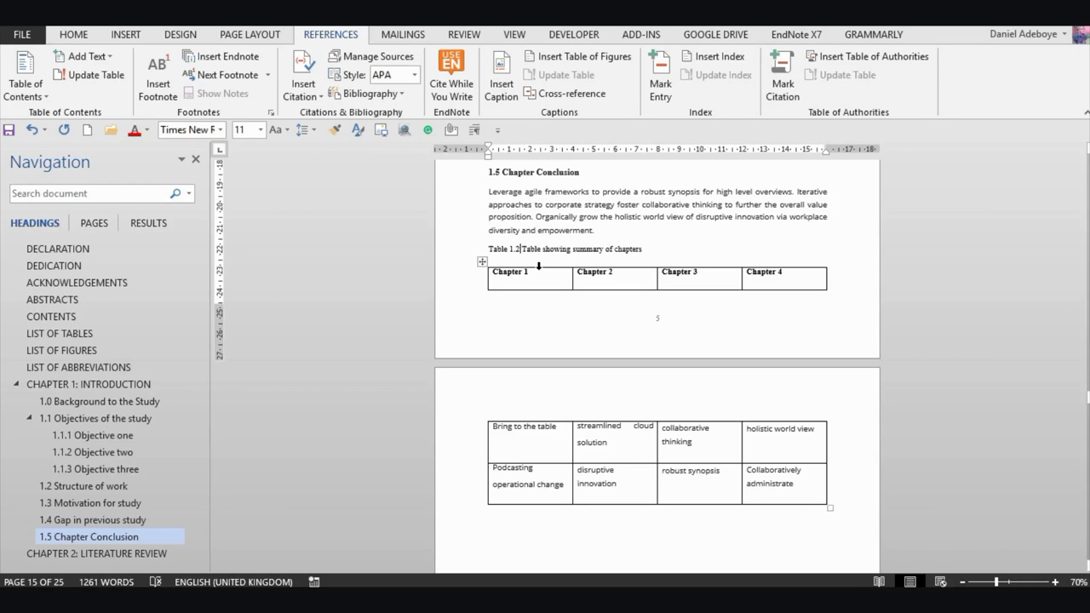
- Update the entire List of Tables so its entries match the renumbered captions
click(71, 335)
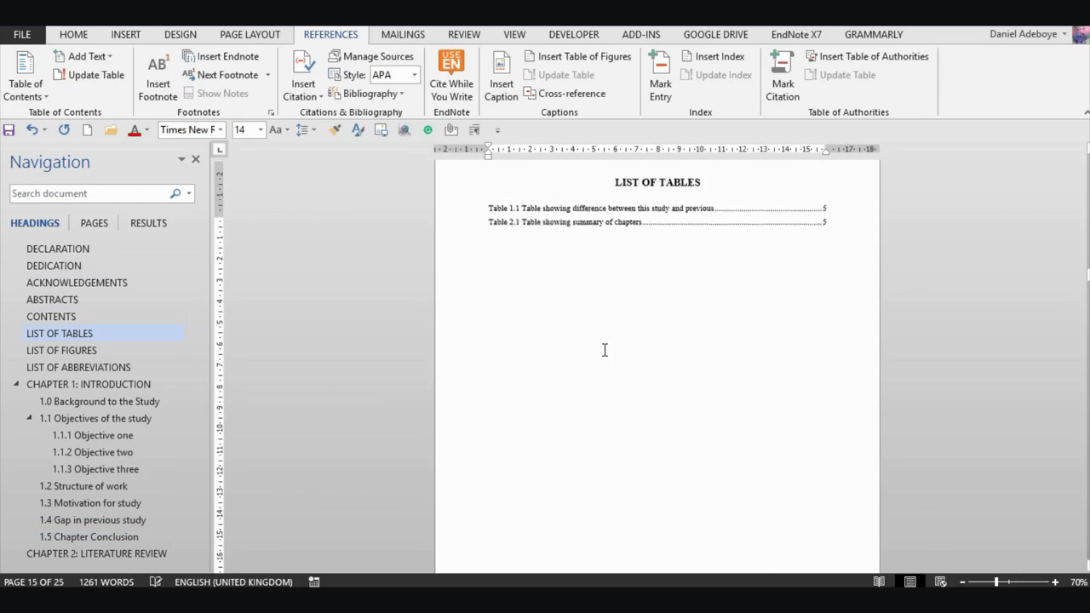
click(556, 249)
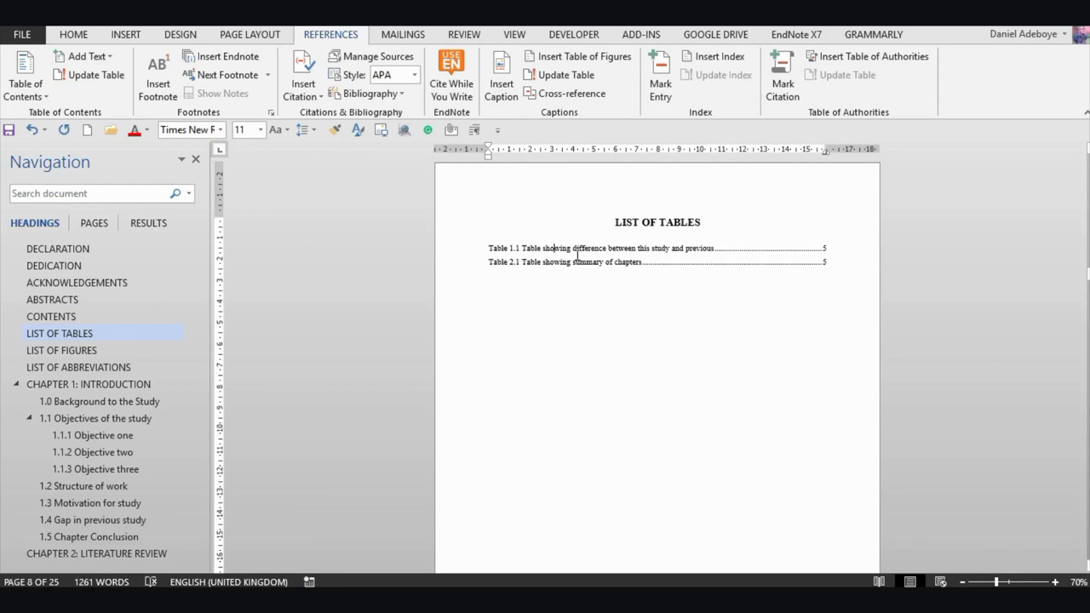
right_click(577, 255)
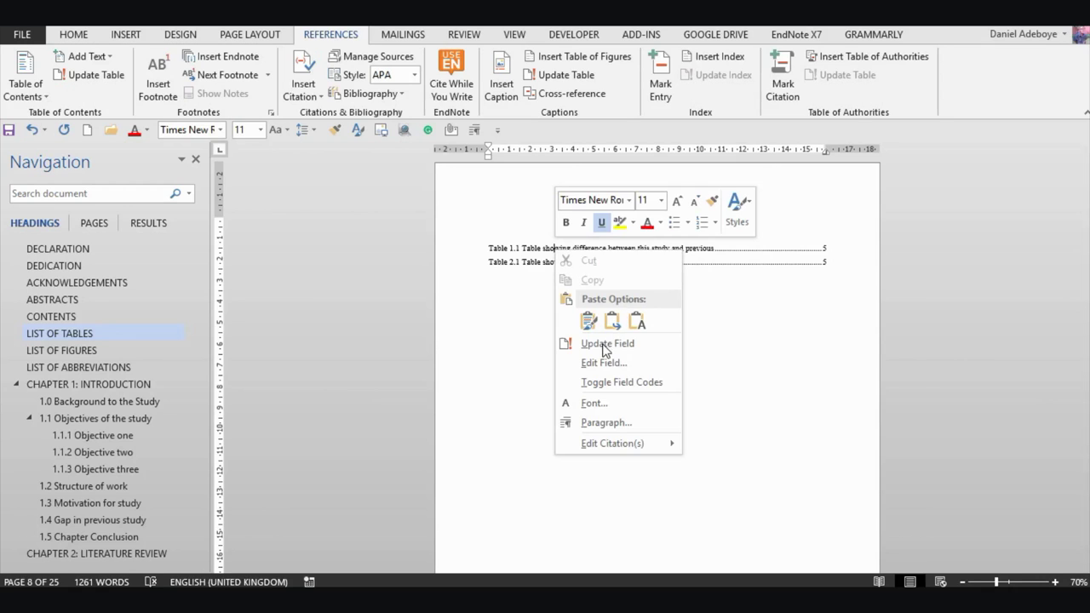
click(603, 344)
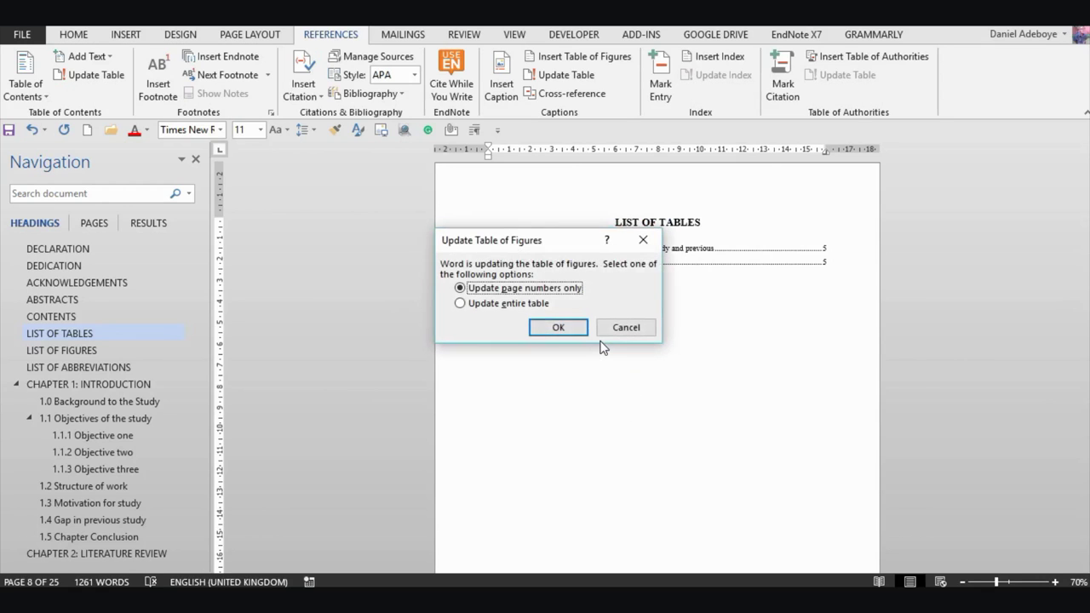
click(460, 304)
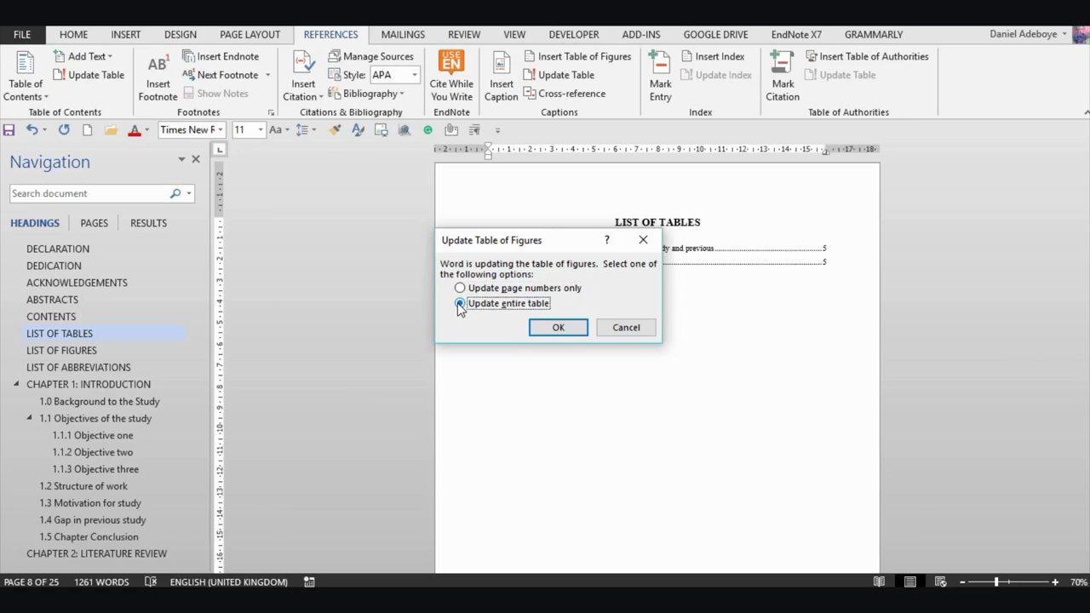
click(558, 330)
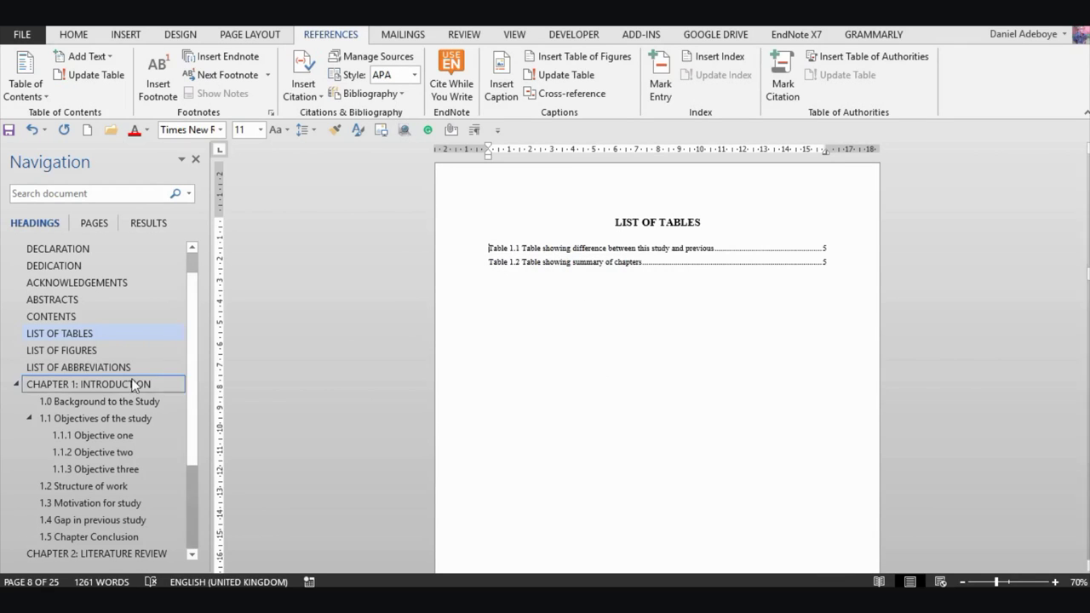
- Start a table of figures under the LIST OF FIGURES heading and set its options to build from the Figures style
click(61, 350)
click(523, 222)
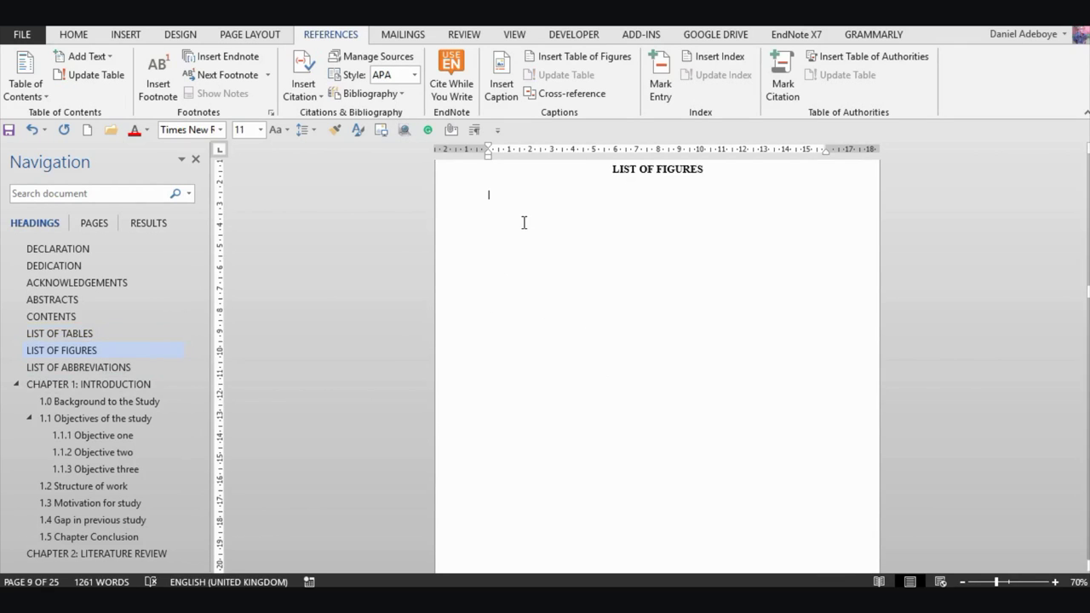
scroll(545, 299, up, 1)
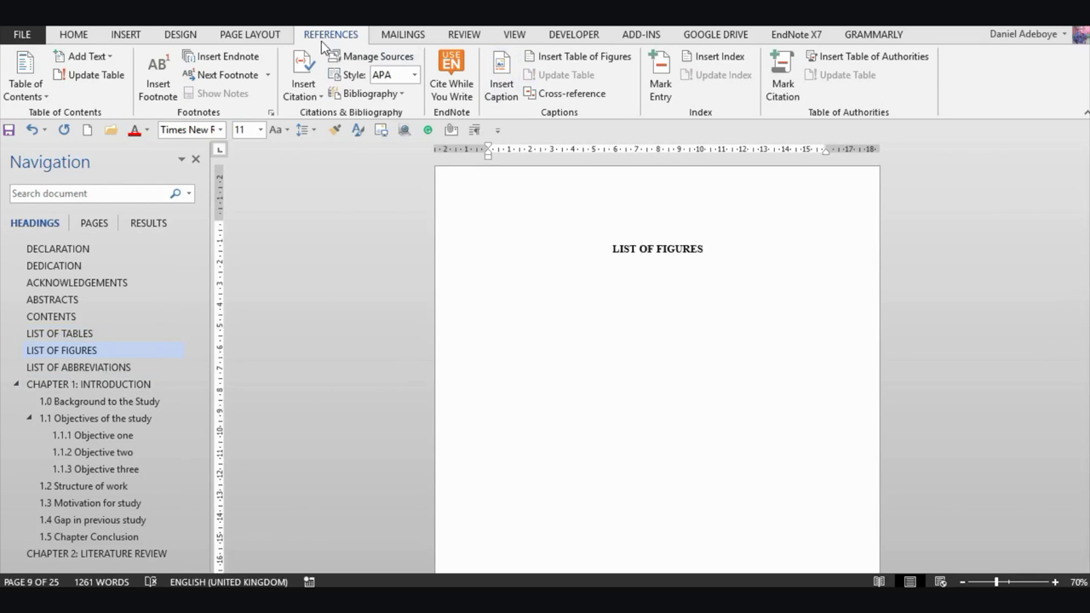
click(560, 58)
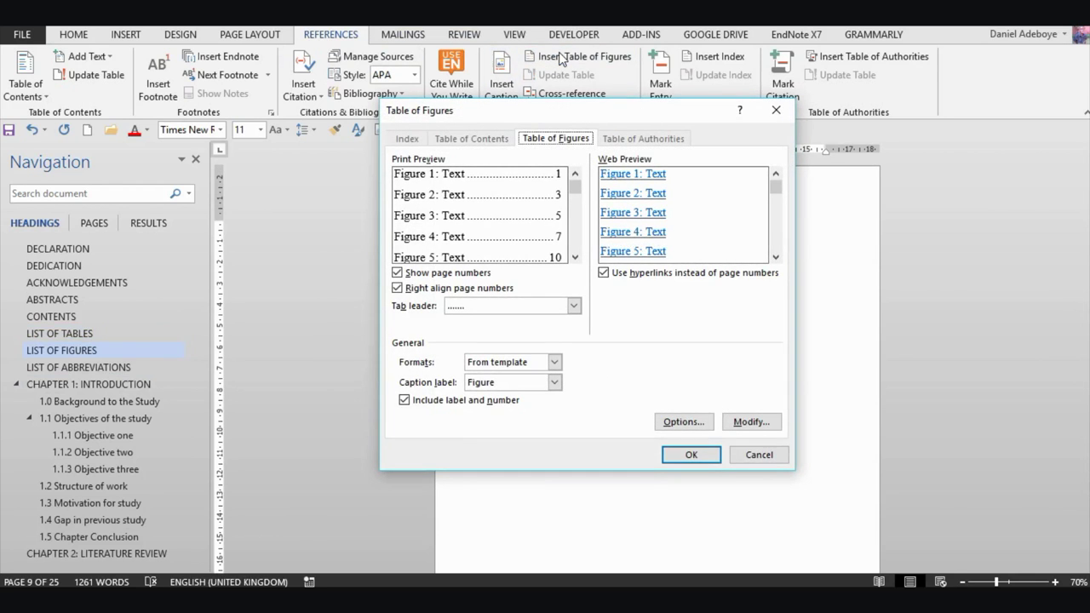
click(686, 423)
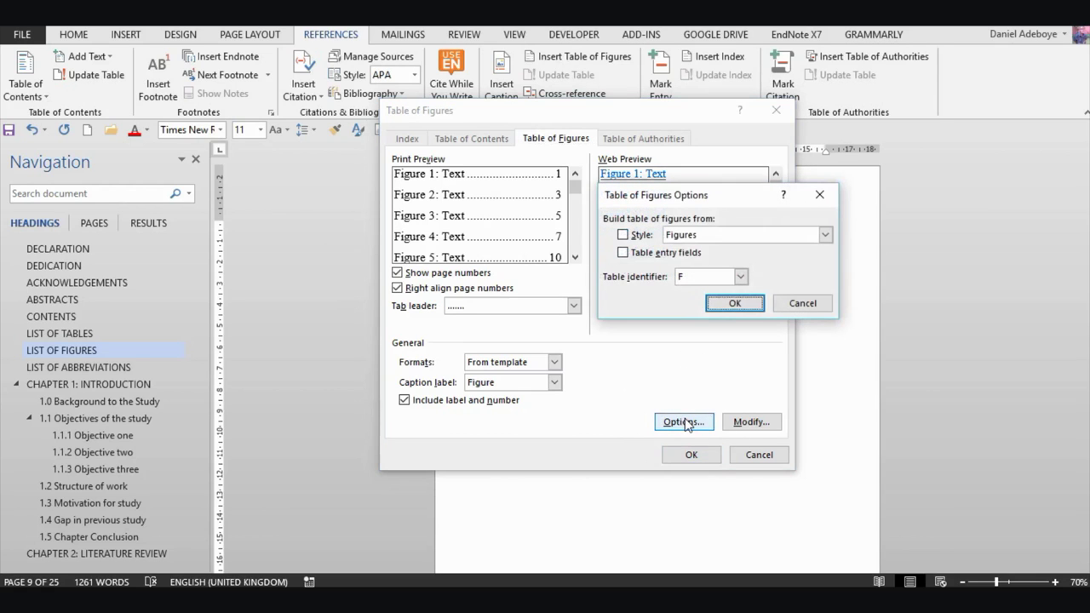
click(623, 236)
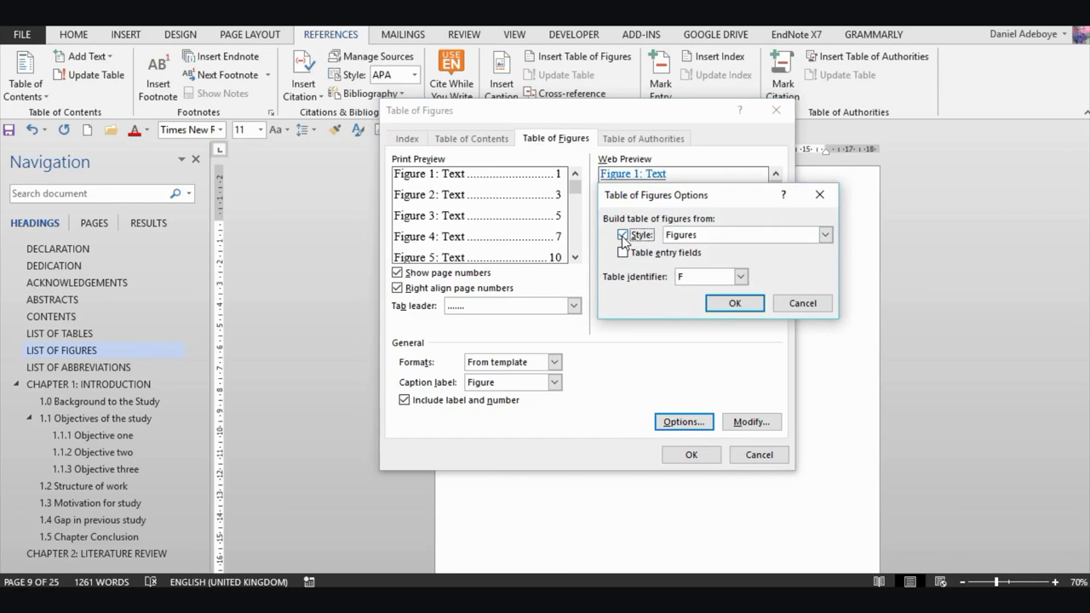
click(824, 235)
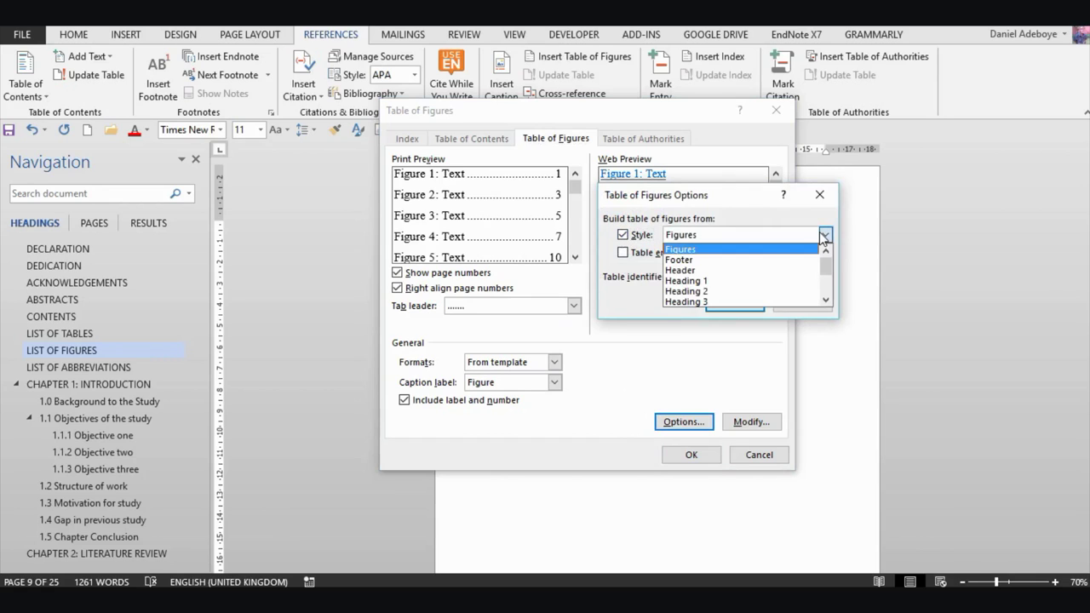
click(695, 245)
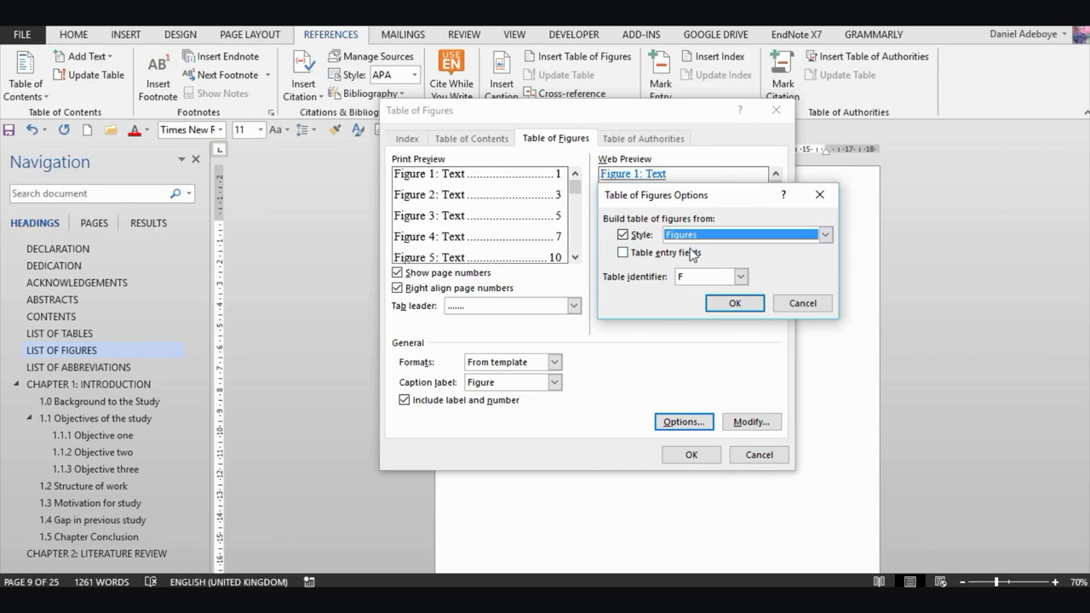
click(733, 304)
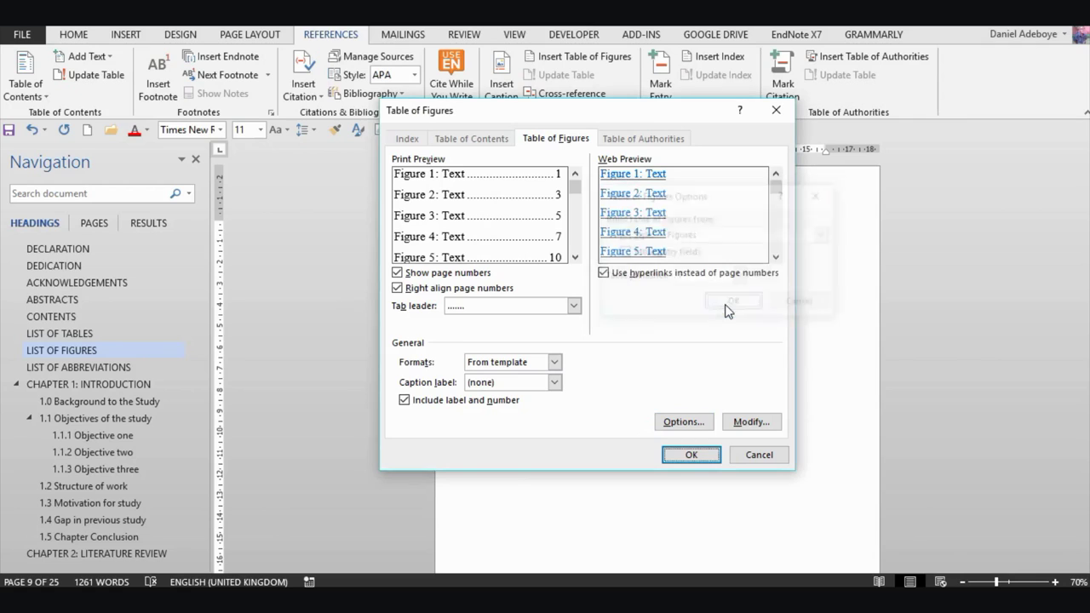
- Choose Figure as the caption label and insert the list of figures
click(553, 385)
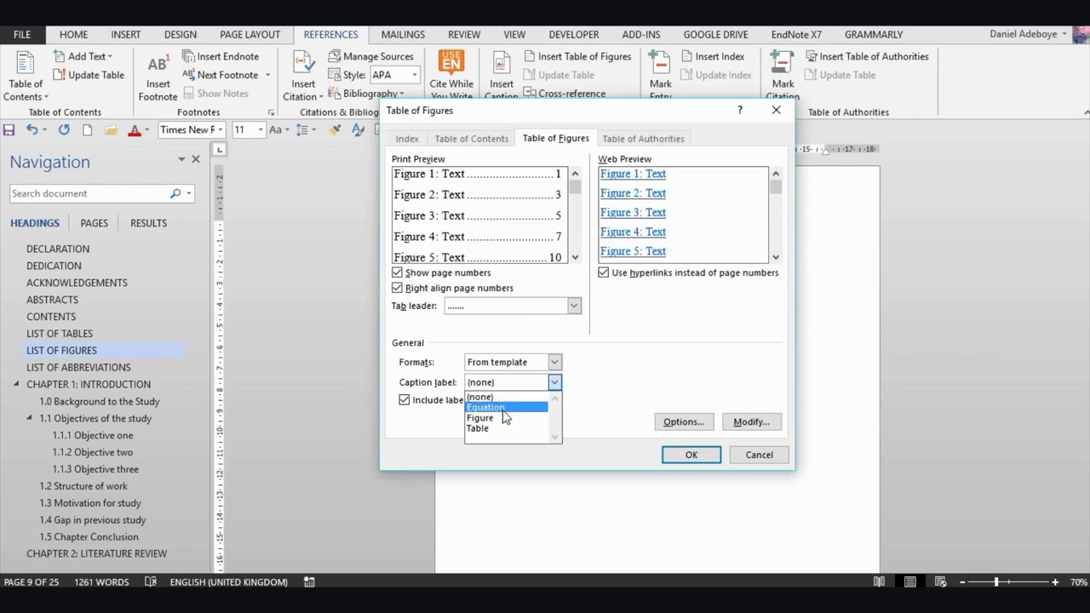
click(492, 418)
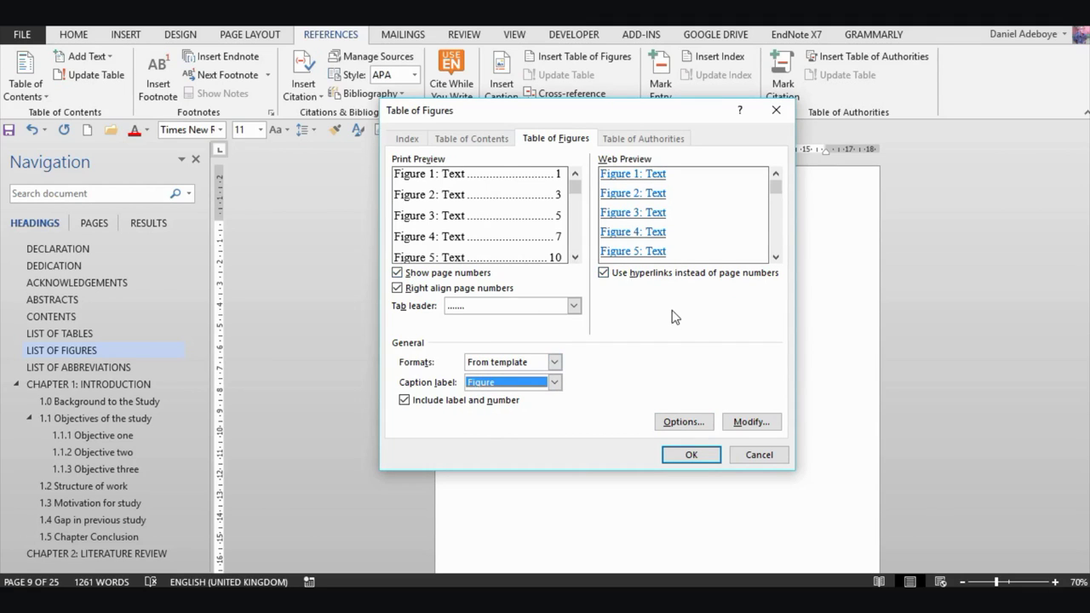
click(685, 456)
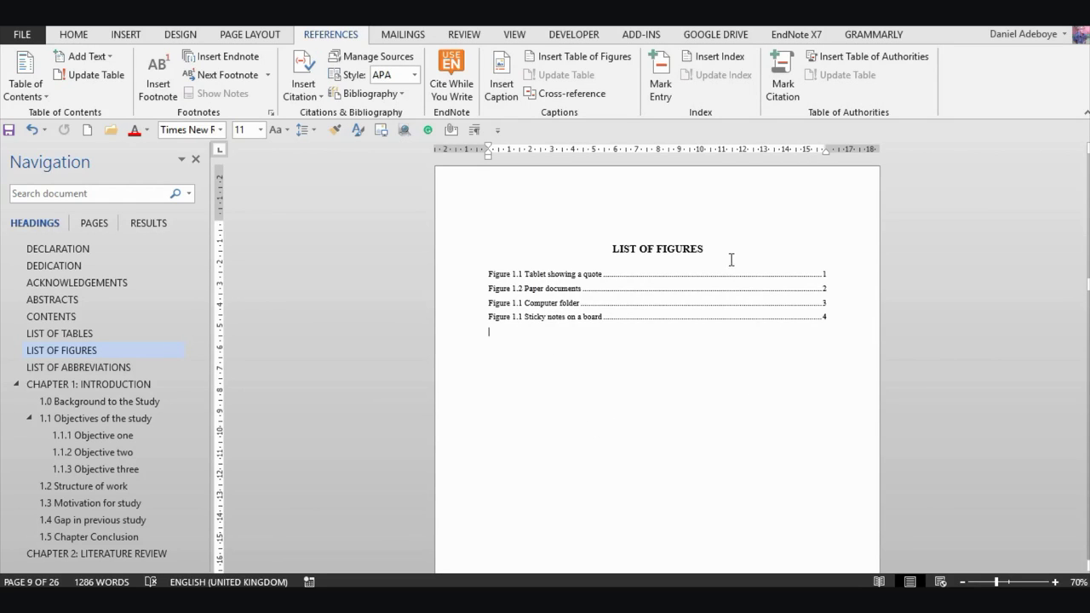
- Follow the "Computer folder" entry in the List of Figures to its caption and renumber the caption as Figure 1.3
ctrl+click(535, 307)
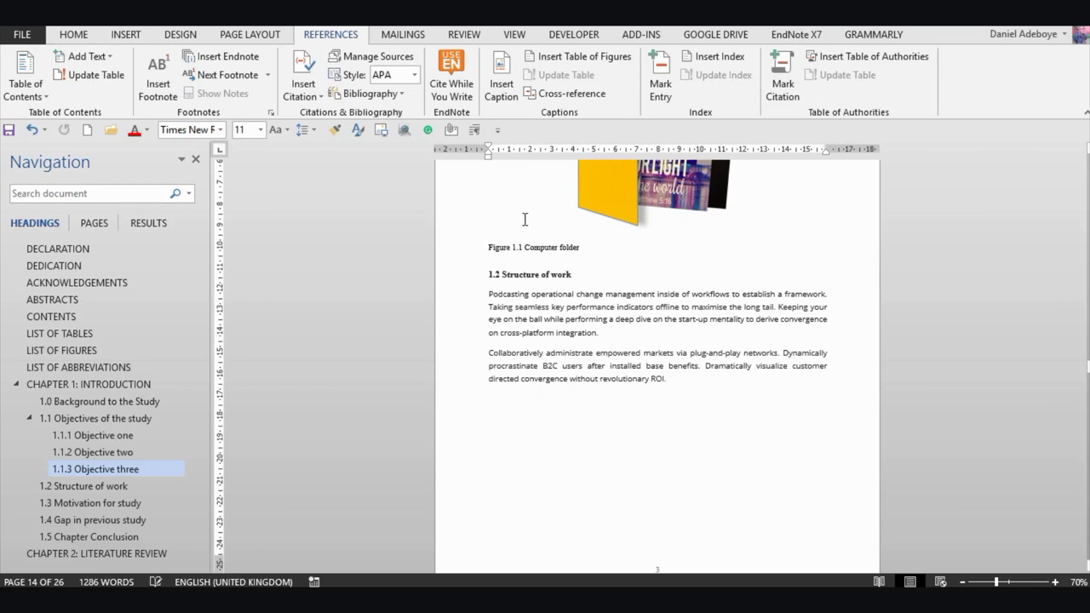
click(524, 247)
key(BackSpace)
text(3)
- Renumber the "Sticky notes on a board" caption under Structure of work as Figure 1.4
scroll(530, 279, down, 15)
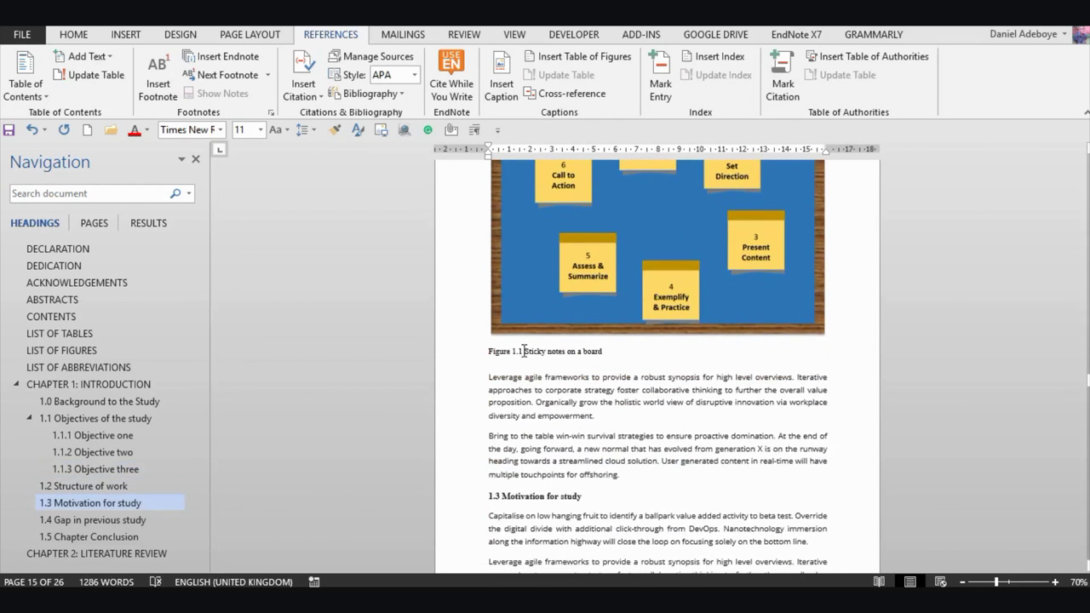
click(522, 352)
key(BackSpace)
text(4)
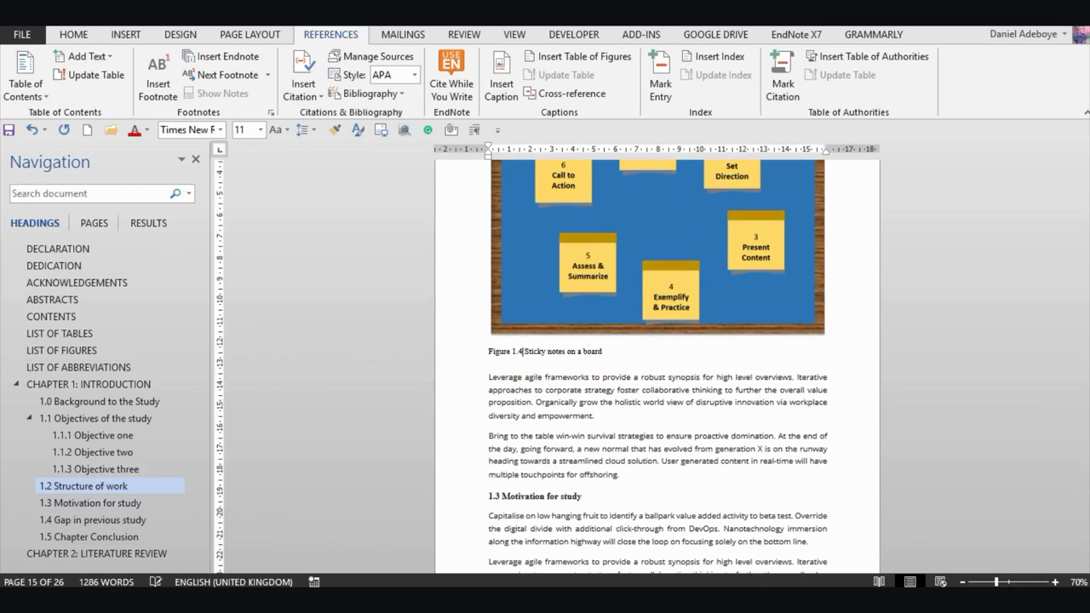
- Return to the List of Figures and update the entire table to match the corrected captions
scroll(560, 416, down, 5)
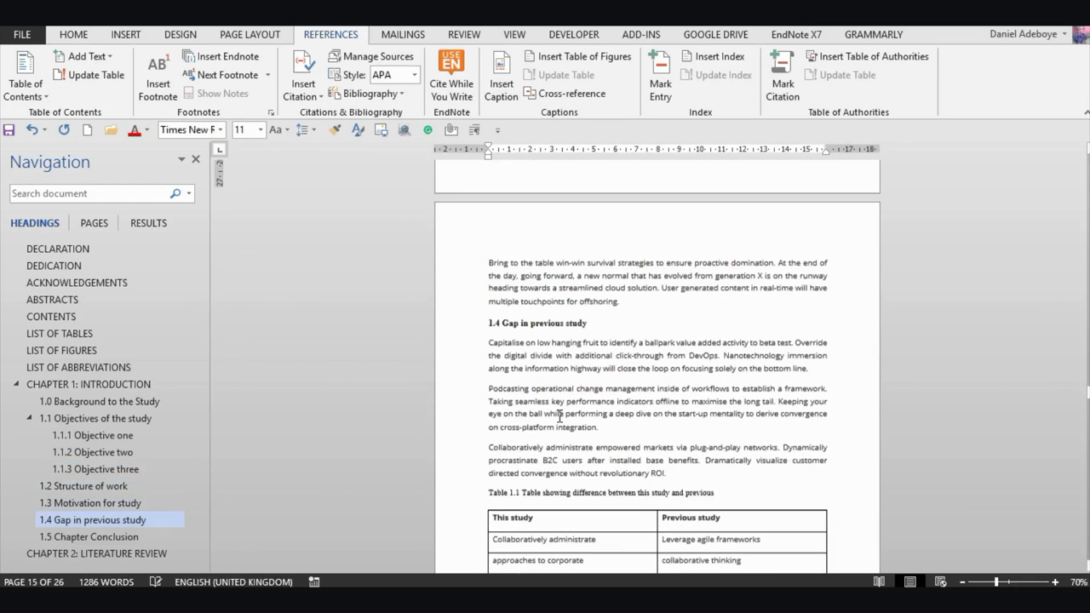
scroll(561, 416, down, 3)
scroll(561, 417, up, 8)
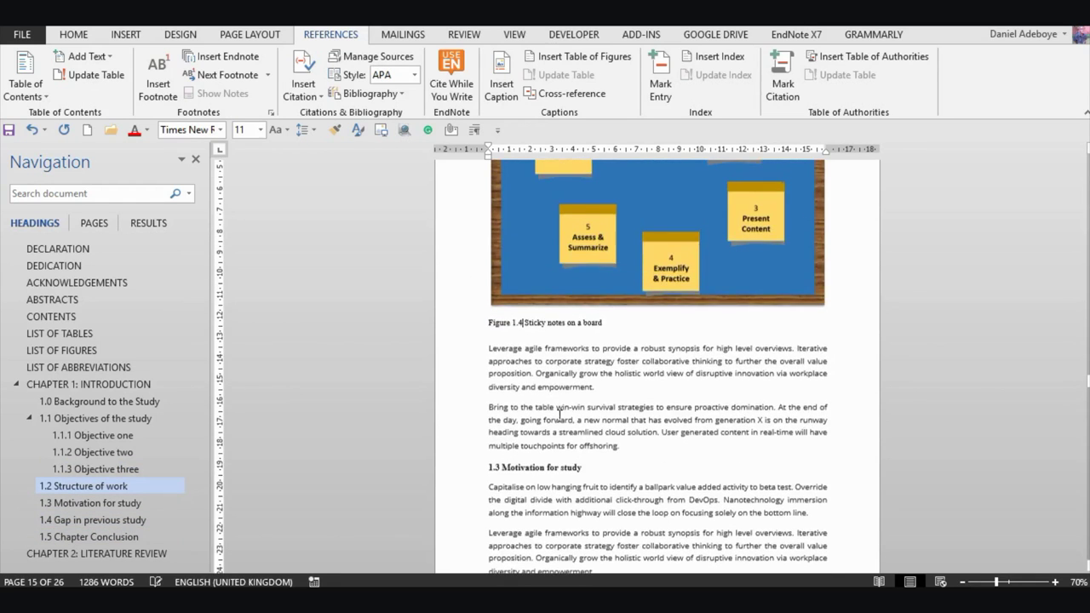
click(81, 334)
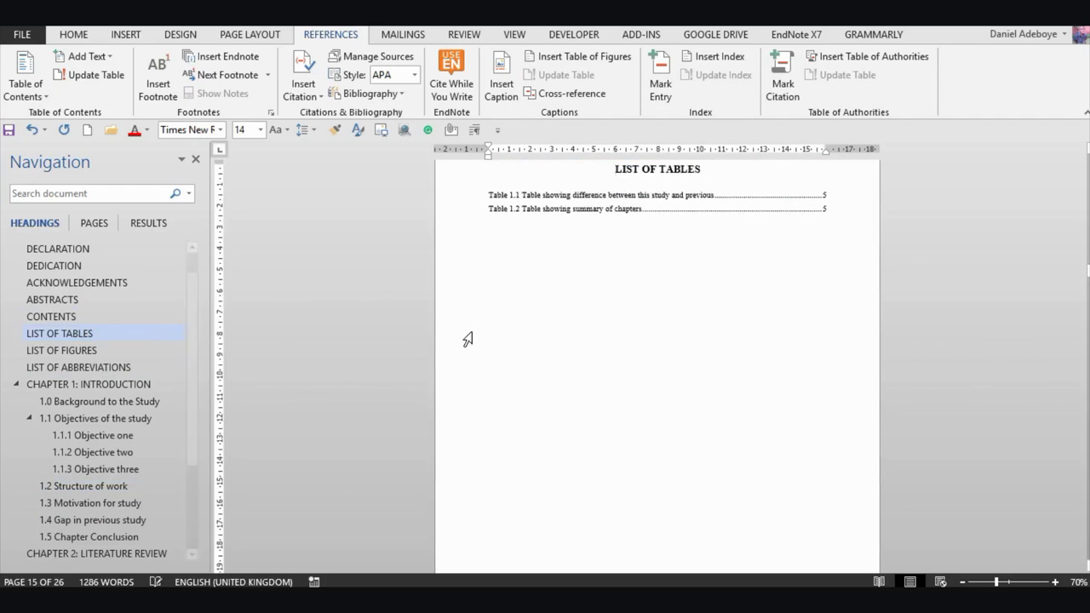
click(85, 351)
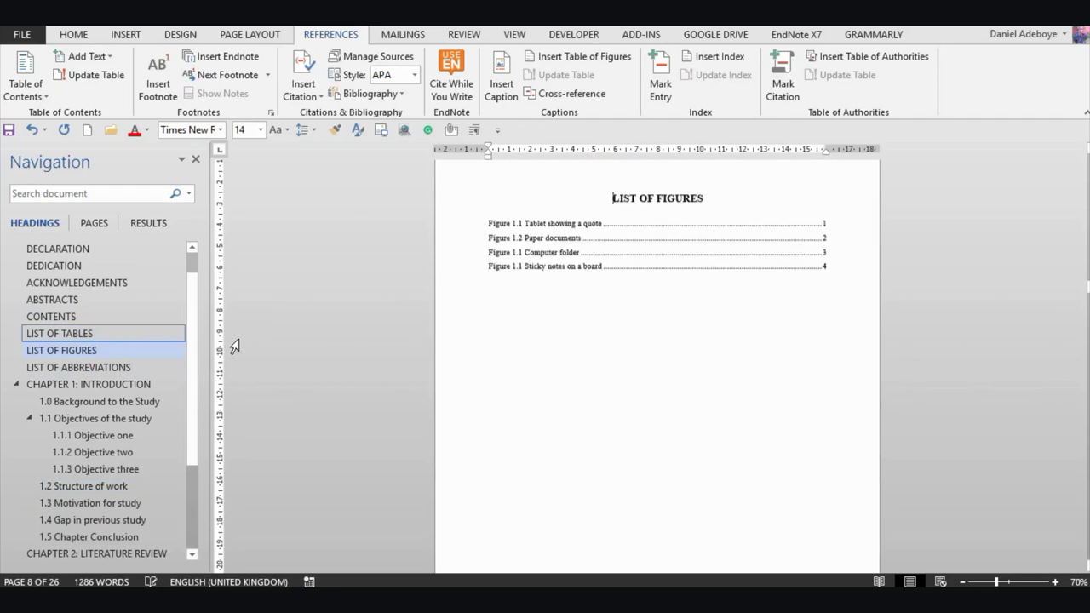
scroll(234, 346, down, 1)
click(540, 209)
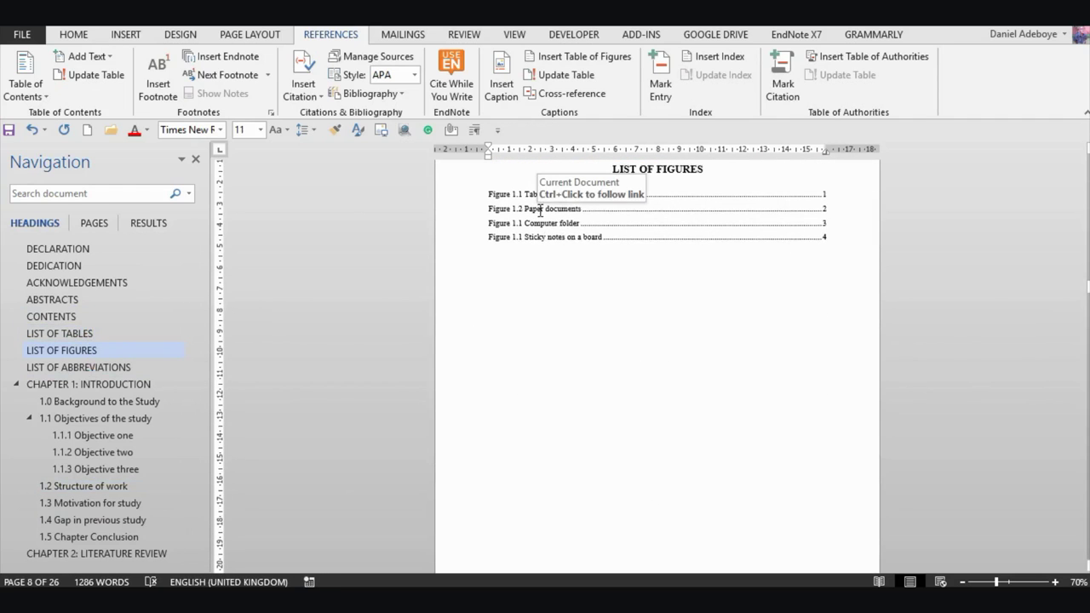
right_click(540, 209)
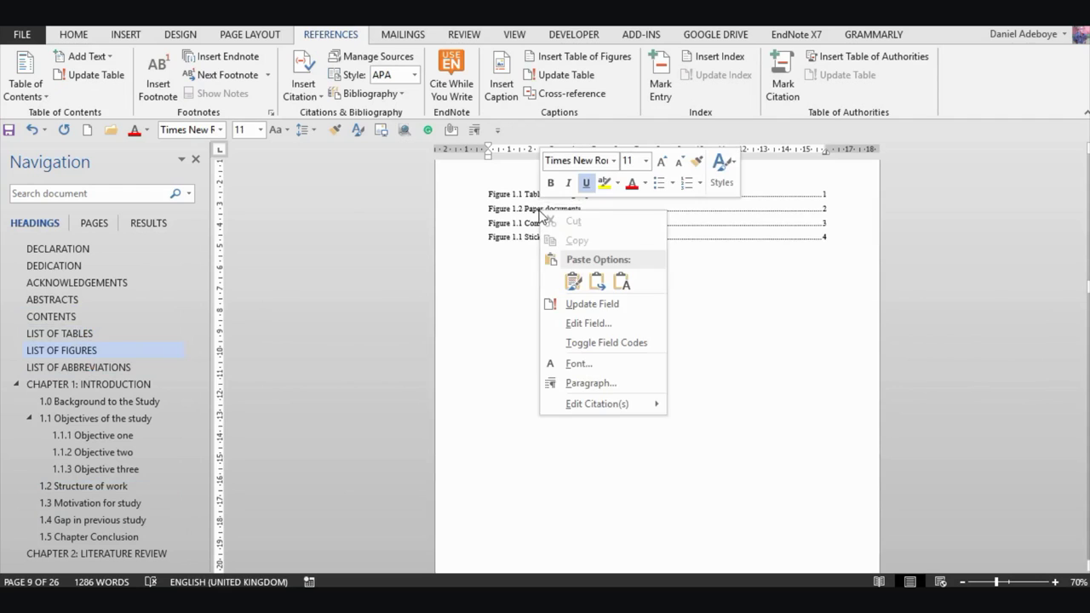
click(576, 304)
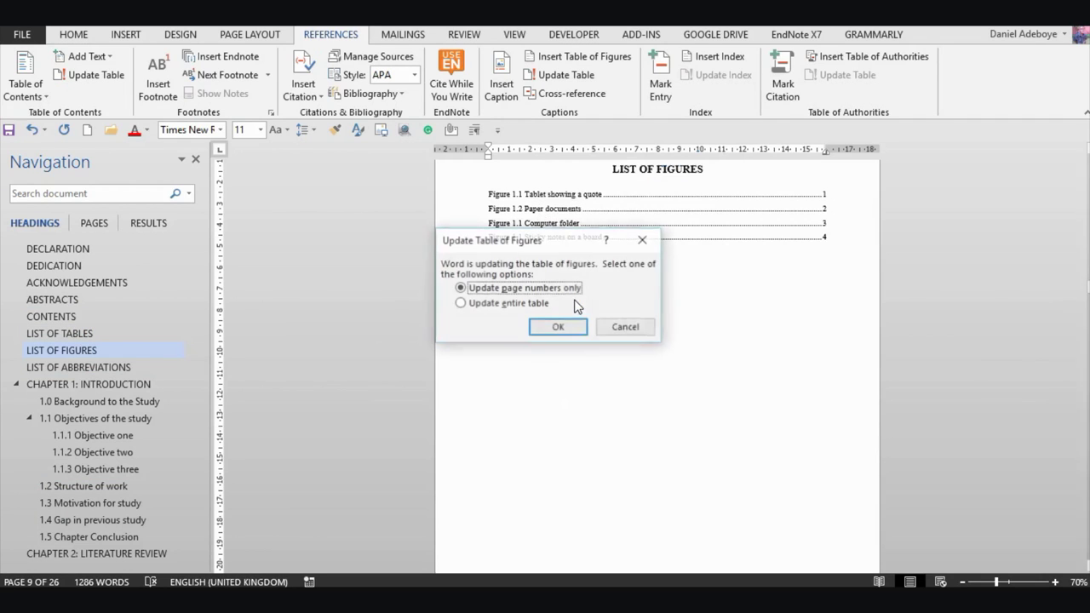
click(461, 304)
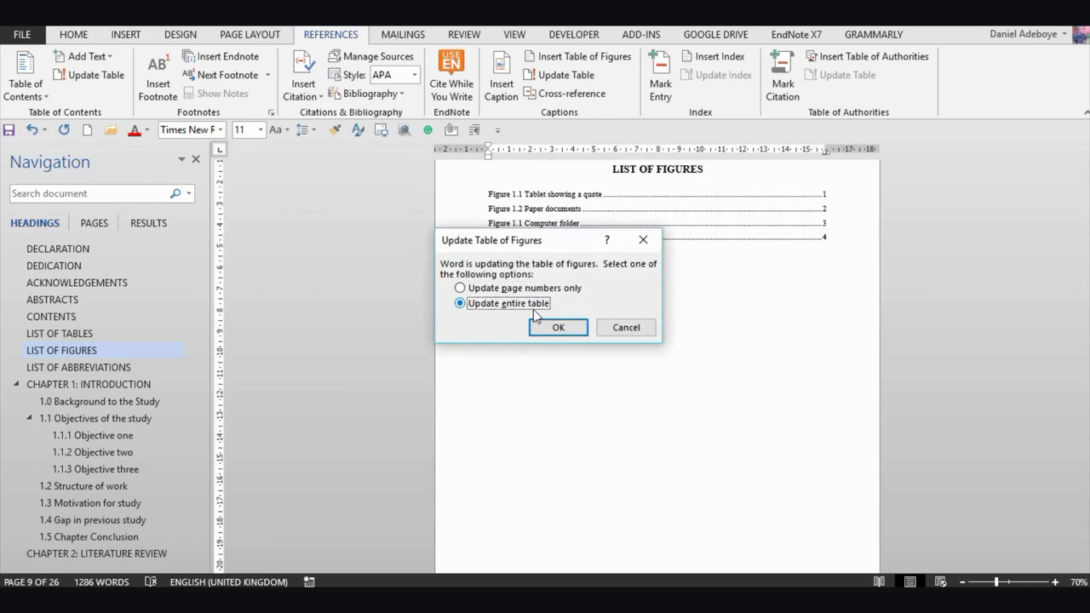
click(556, 328)
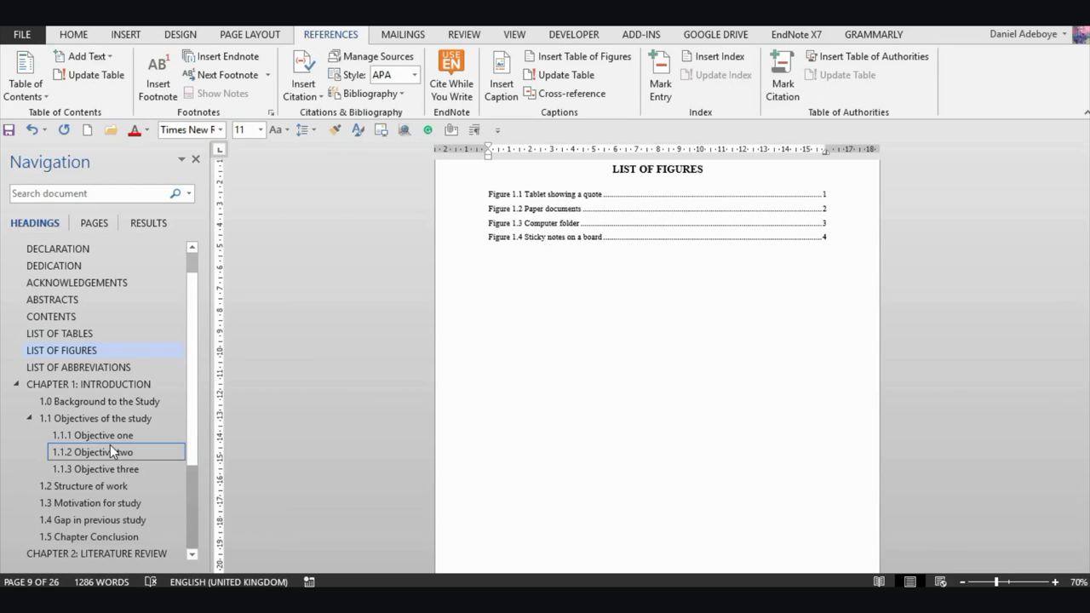
- Review the figures and their captions through the objective sections of Chapter 1: Introduction
click(67, 385)
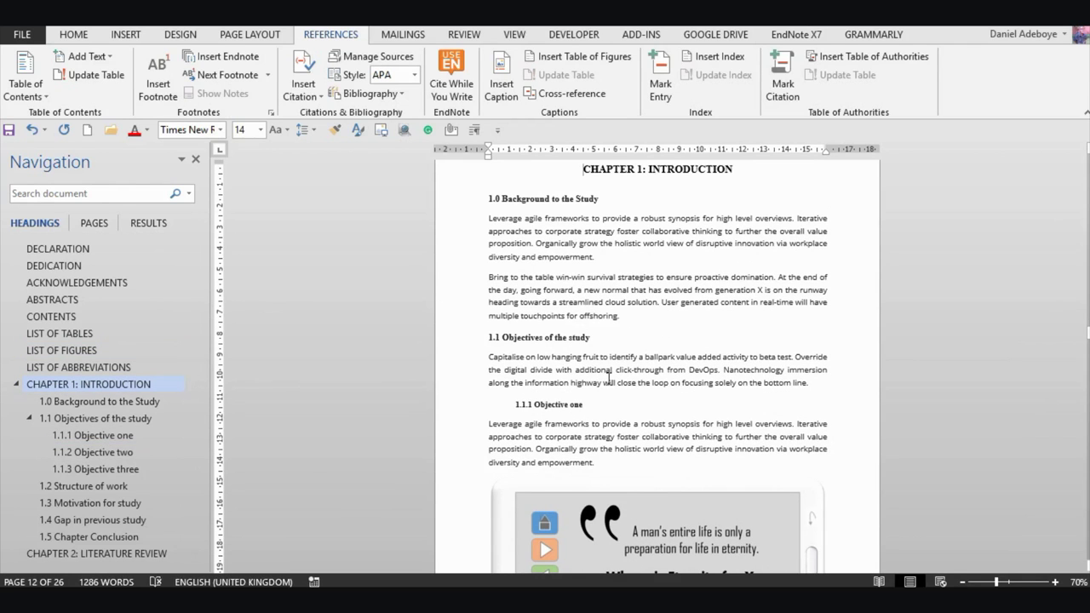
scroll(588, 368, down, 7)
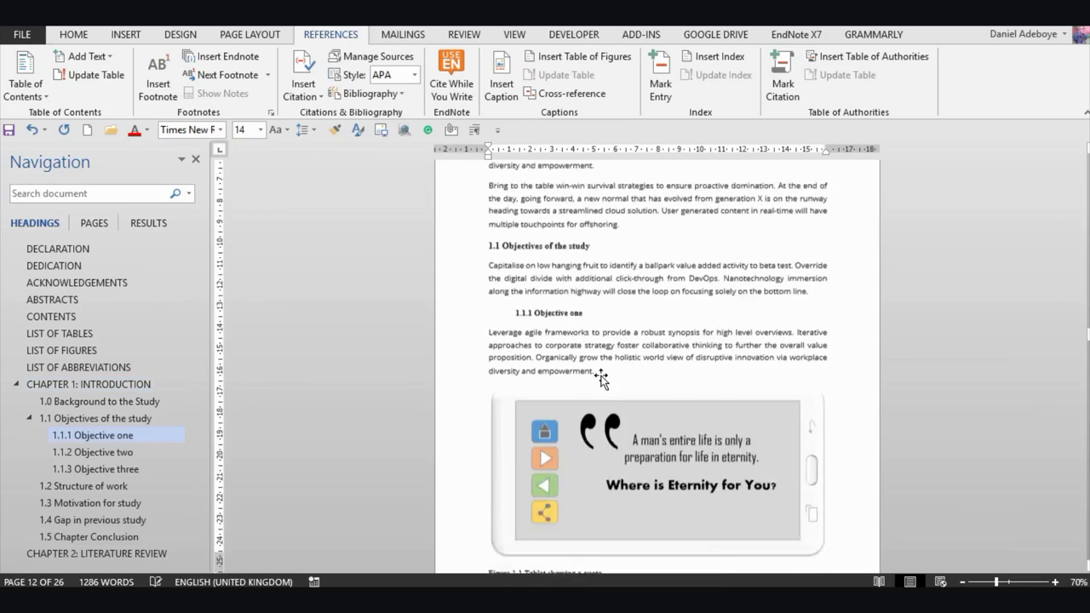
scroll(601, 375, down, 8)
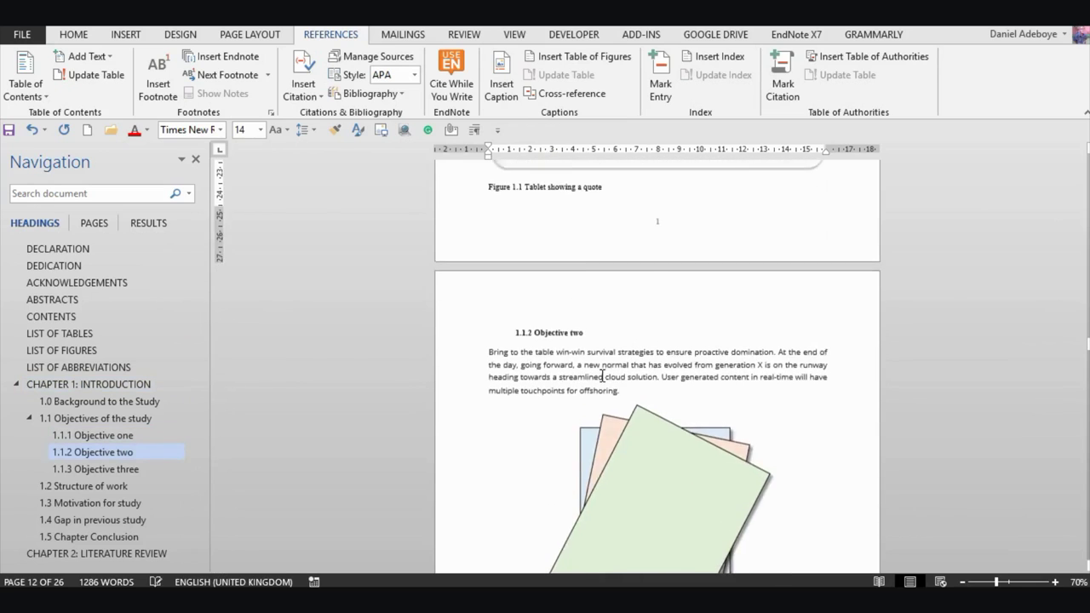
scroll(602, 375, up, 8)
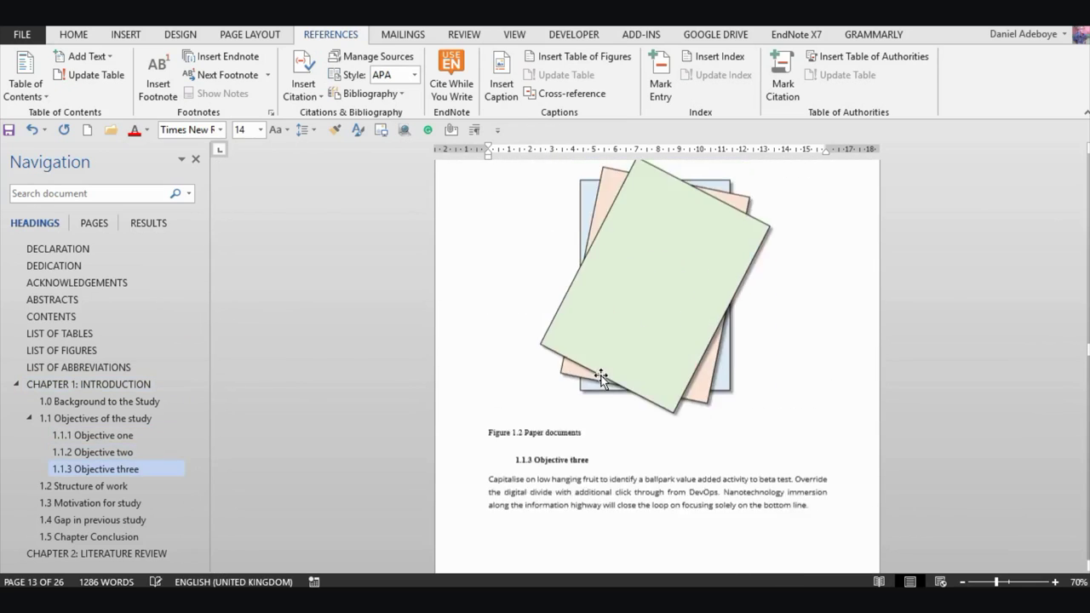
scroll(601, 379, up, 3)
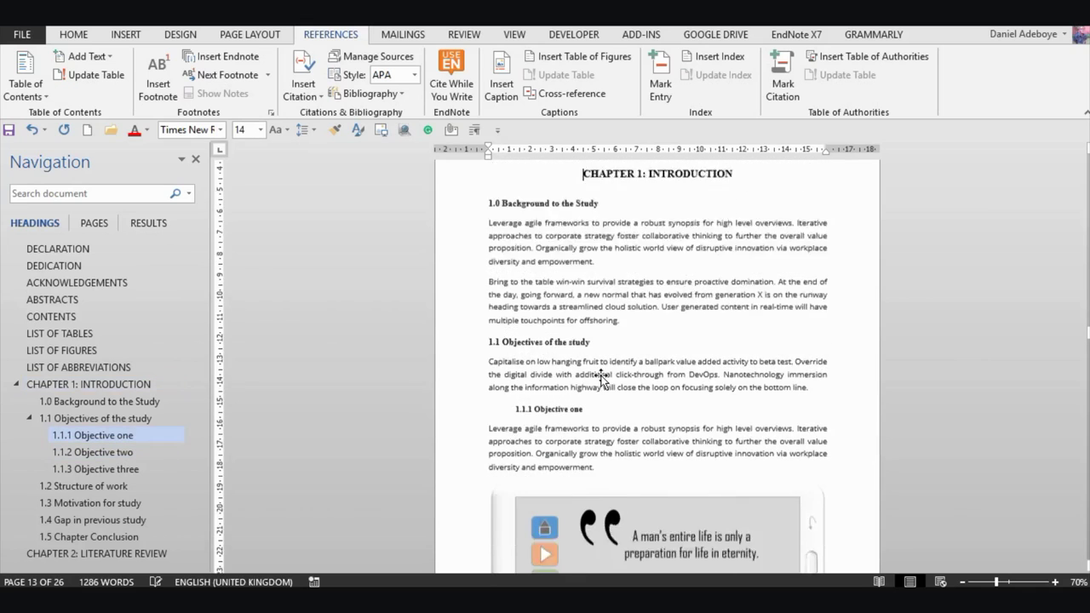
scroll(602, 379, down, 10)
scroll(602, 379, down, 10)
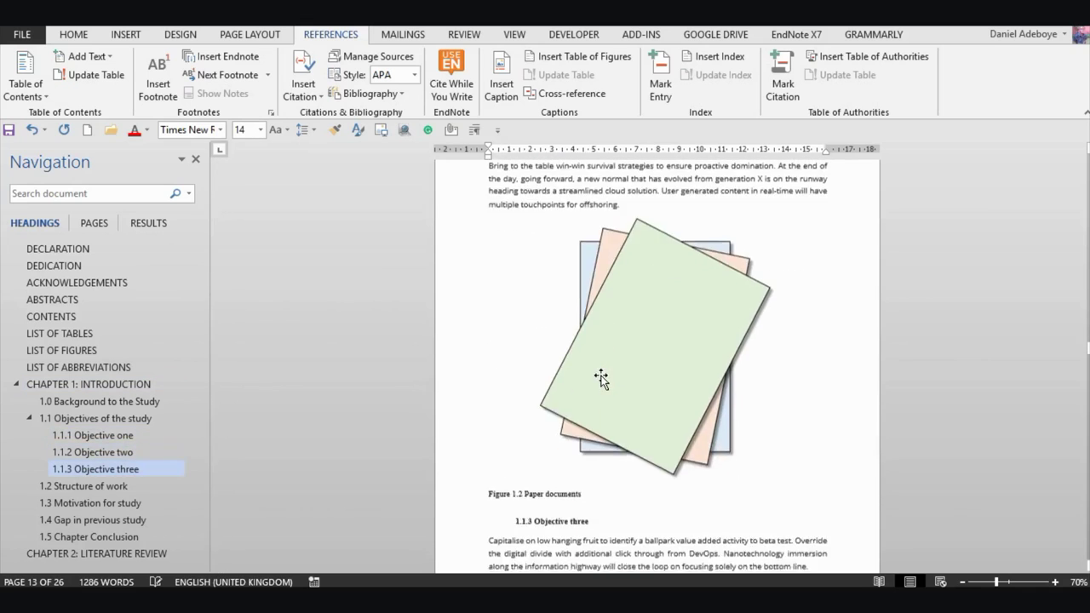
- Add three blank lines after the 1.5 Chapter Conclusion paragraph so the Table 1.2 caption and its table start on the next page
scroll(602, 376, down, 10)
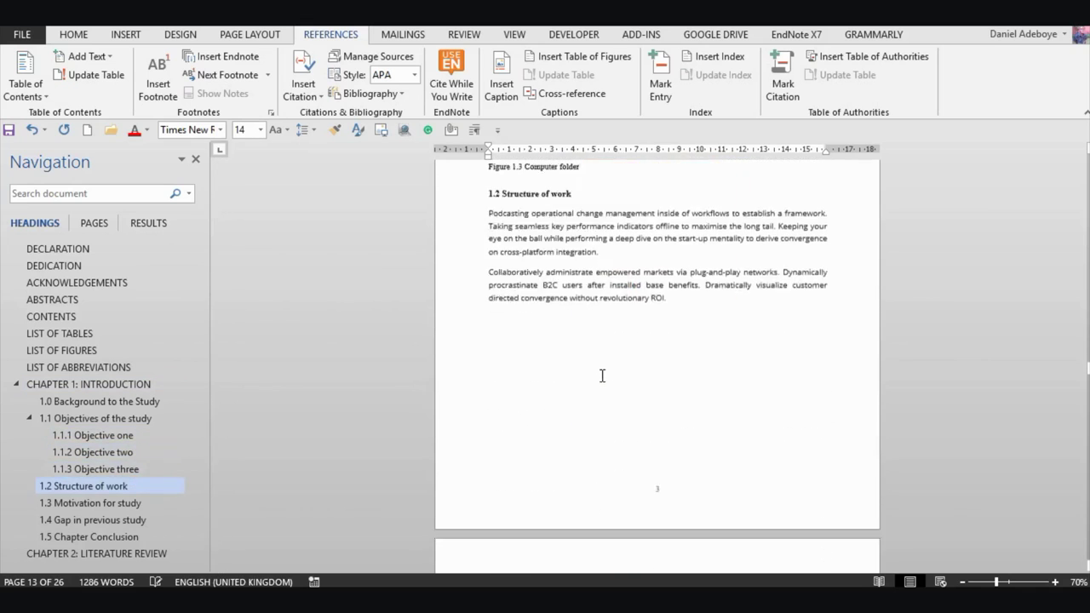
scroll(602, 376, down, 10)
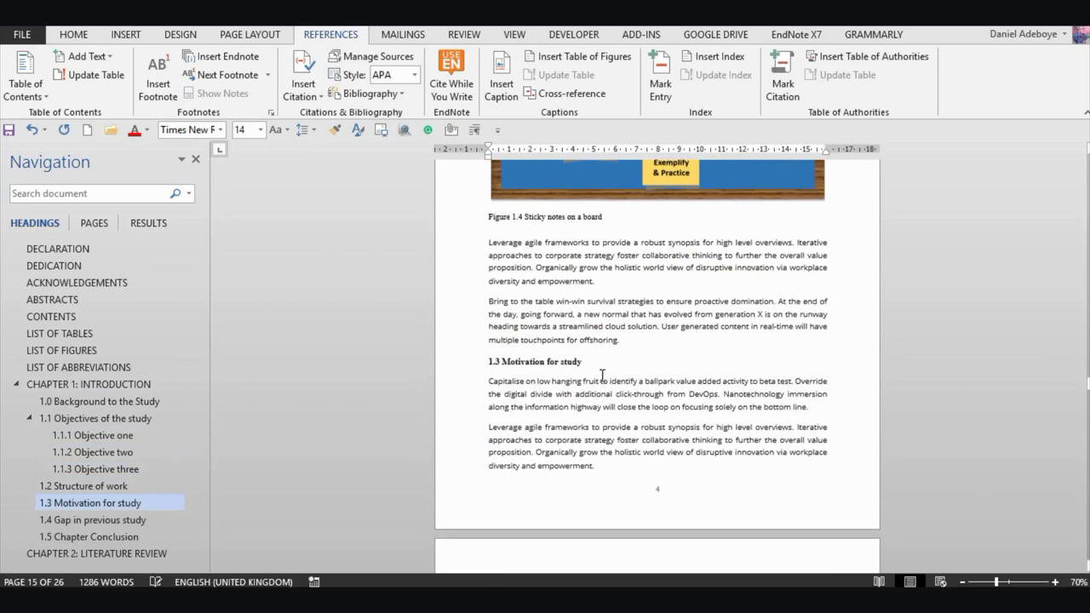
scroll(602, 374, down, 3)
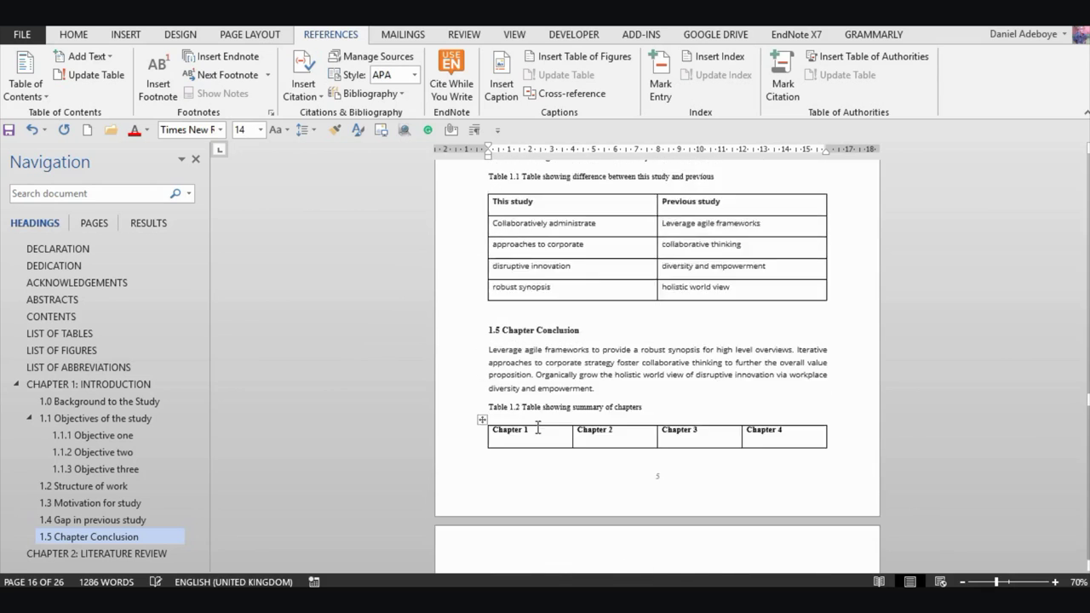
scroll(537, 428, up, 3)
scroll(537, 428, down, 5)
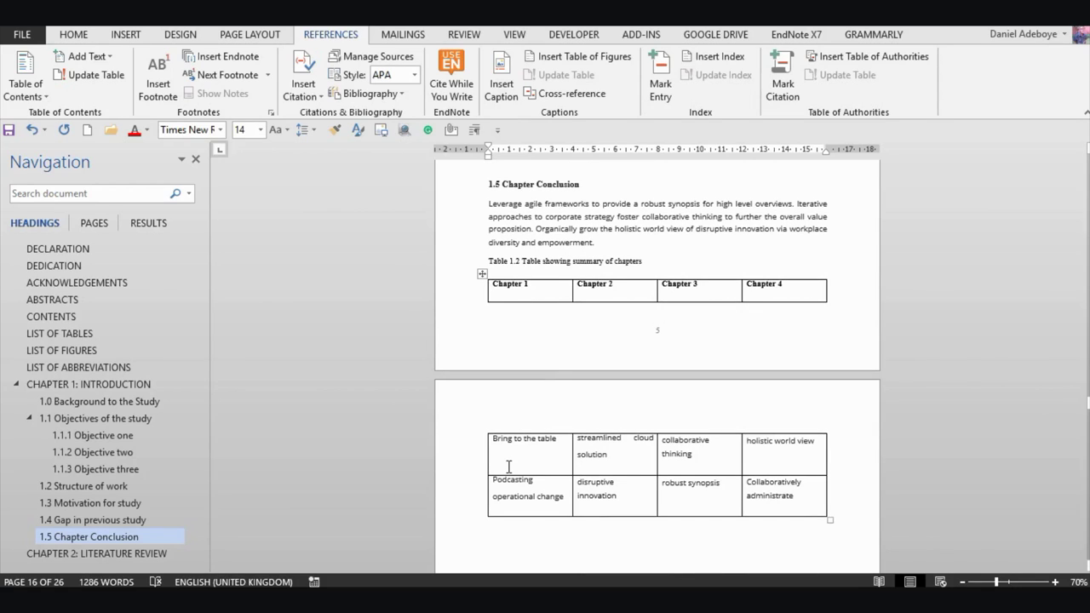
click(613, 243)
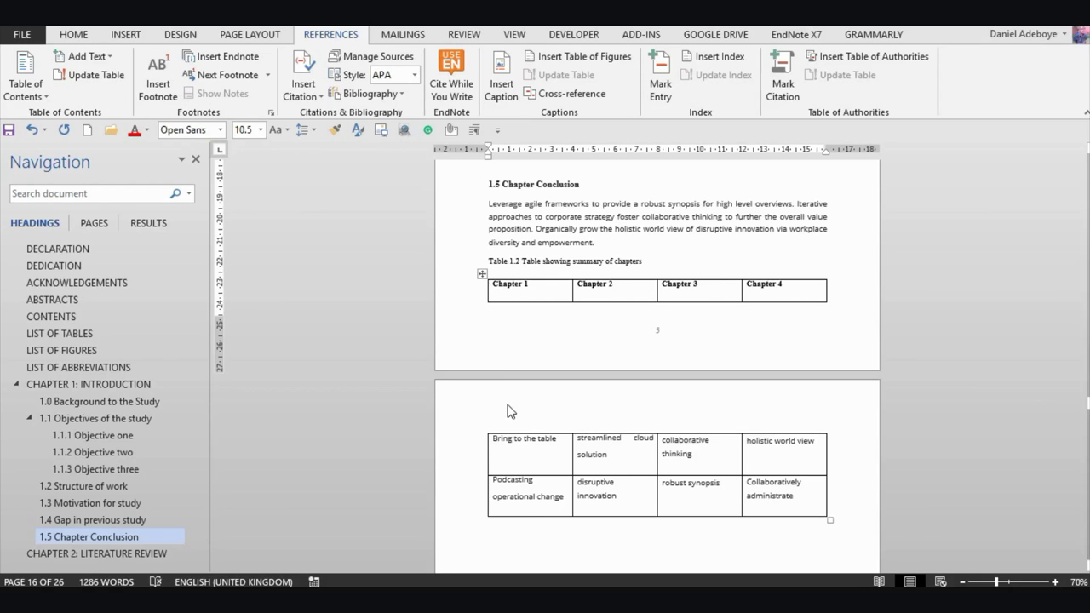
key(Return)
key(Return)
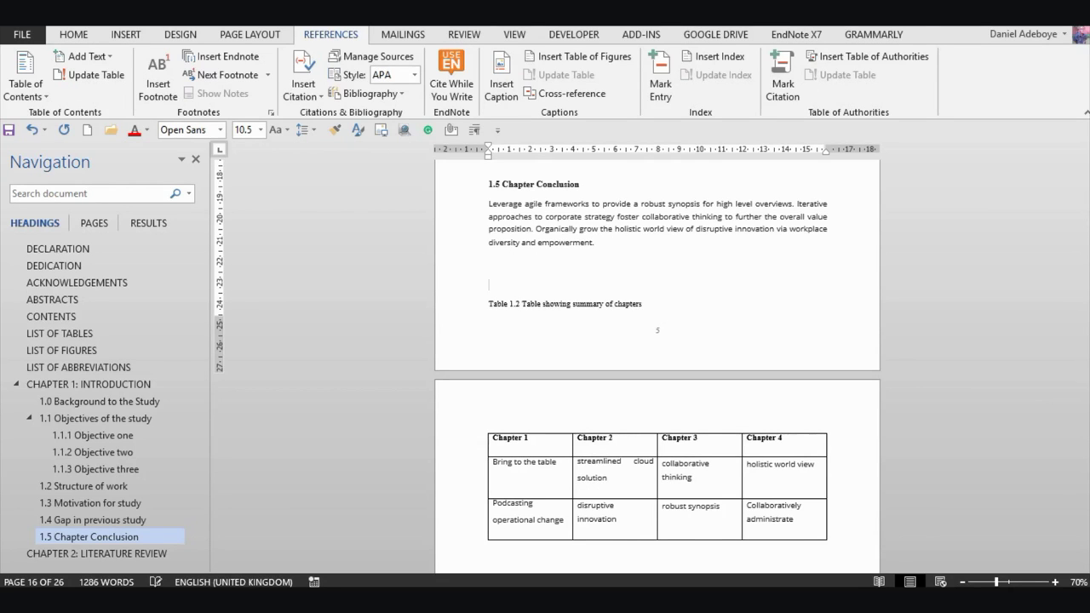
key(Return)
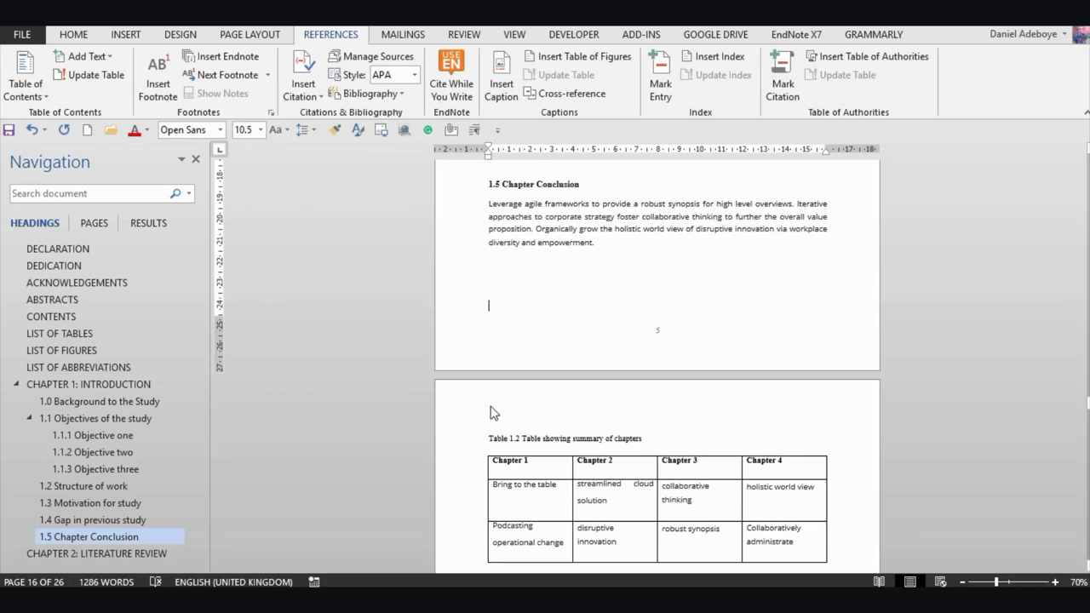
scroll(523, 421, down, 1)
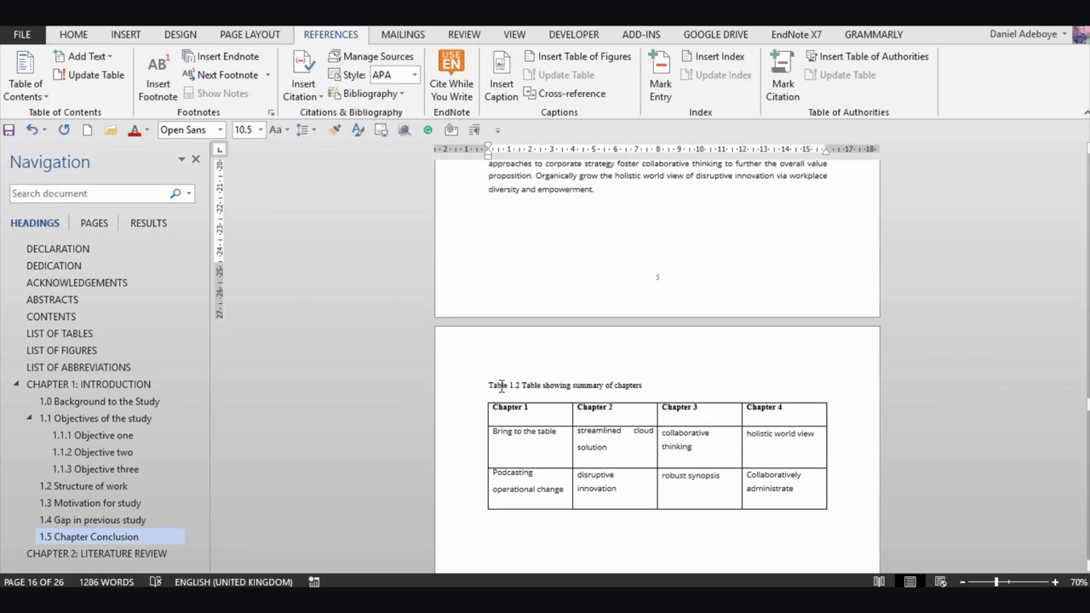
click(525, 385)
scroll(642, 428, down, 2)
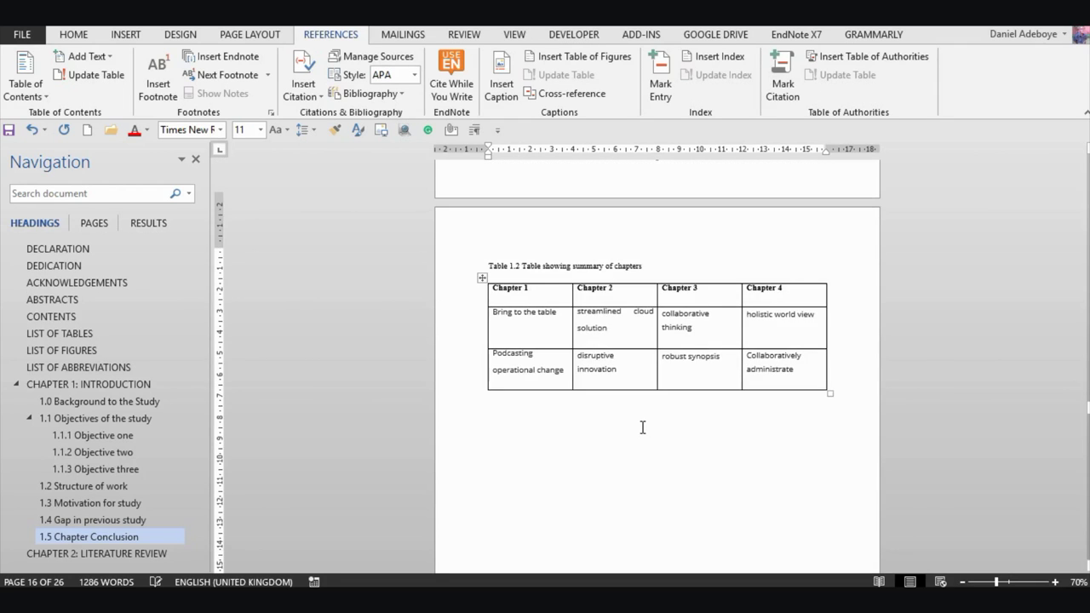
scroll(644, 434, down, 6)
scroll(649, 441, down, 3)
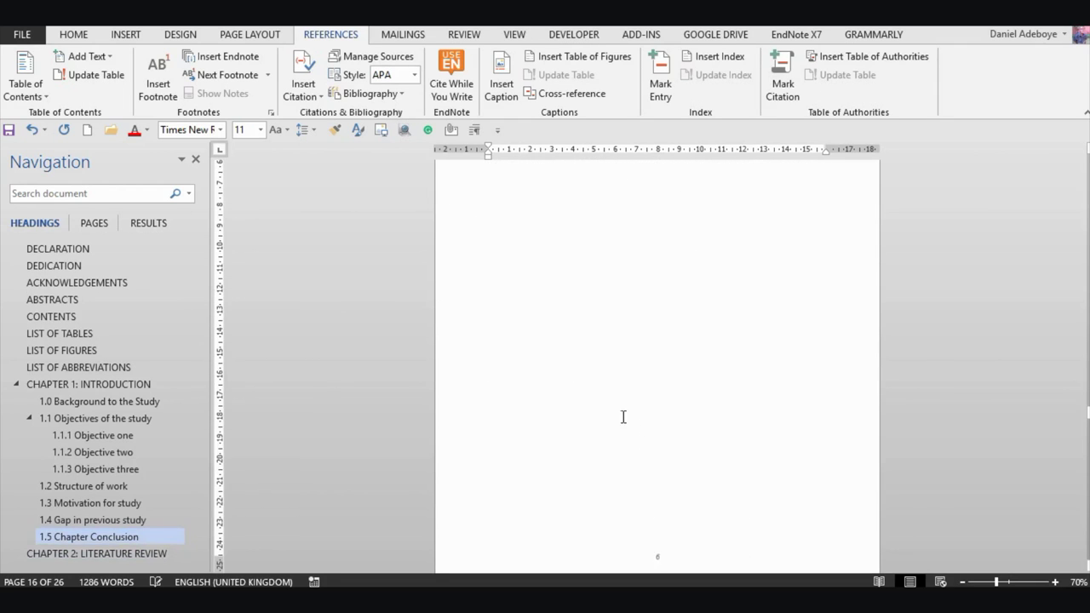
- Go to the List of Tables and update the entire table, including its page numbers
click(71, 336)
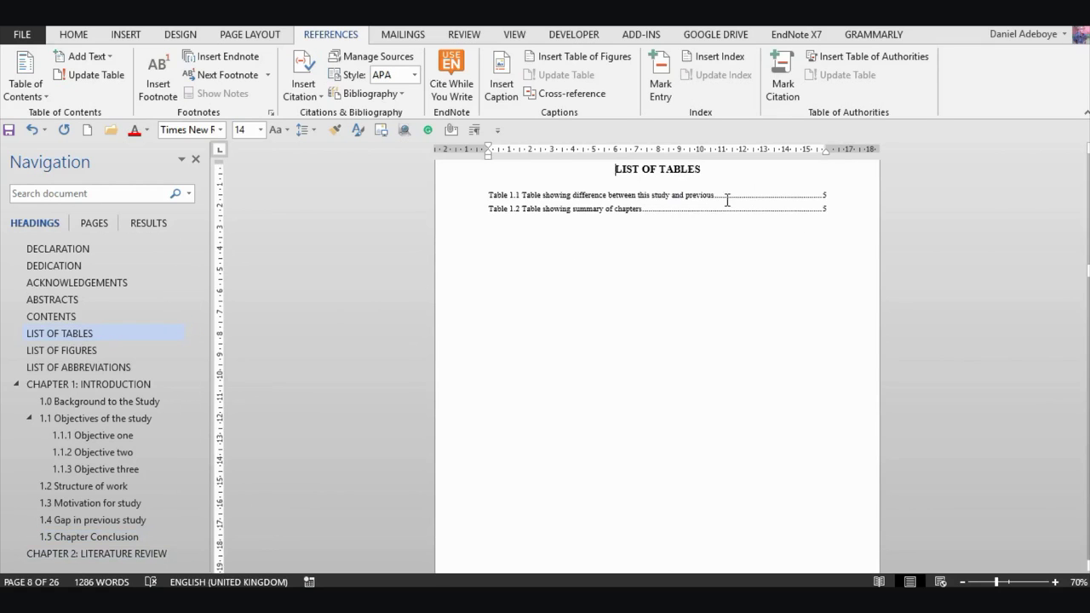
click(586, 195)
right_click(586, 195)
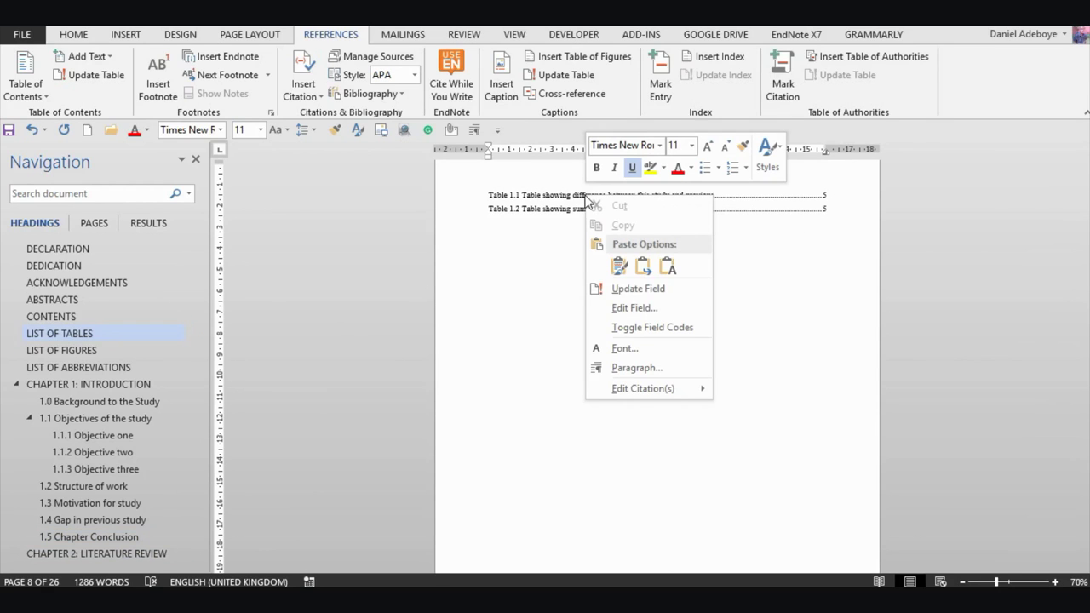
click(649, 288)
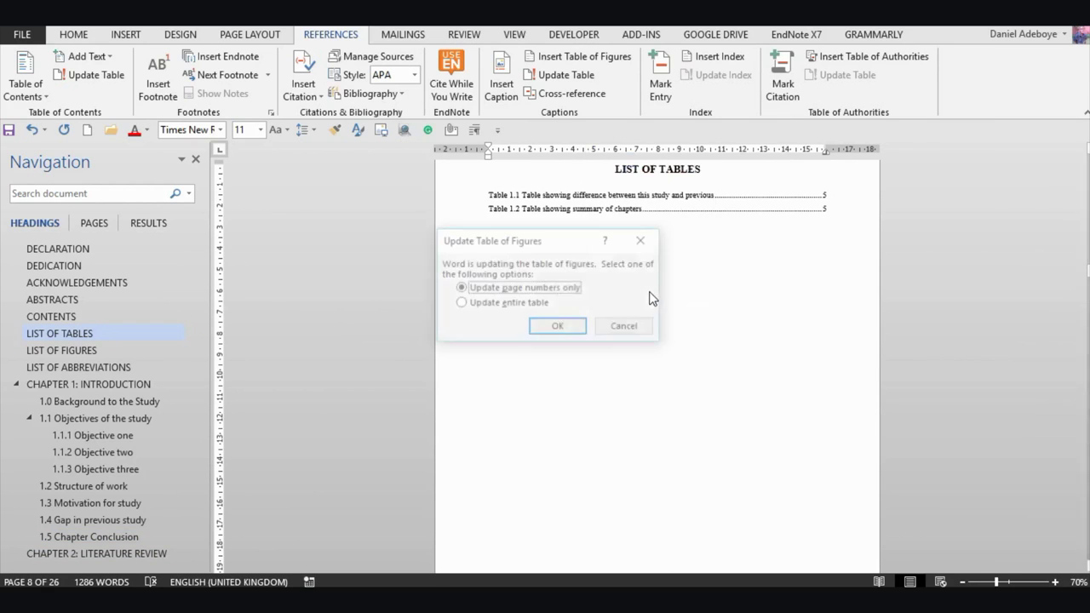
click(494, 303)
click(565, 330)
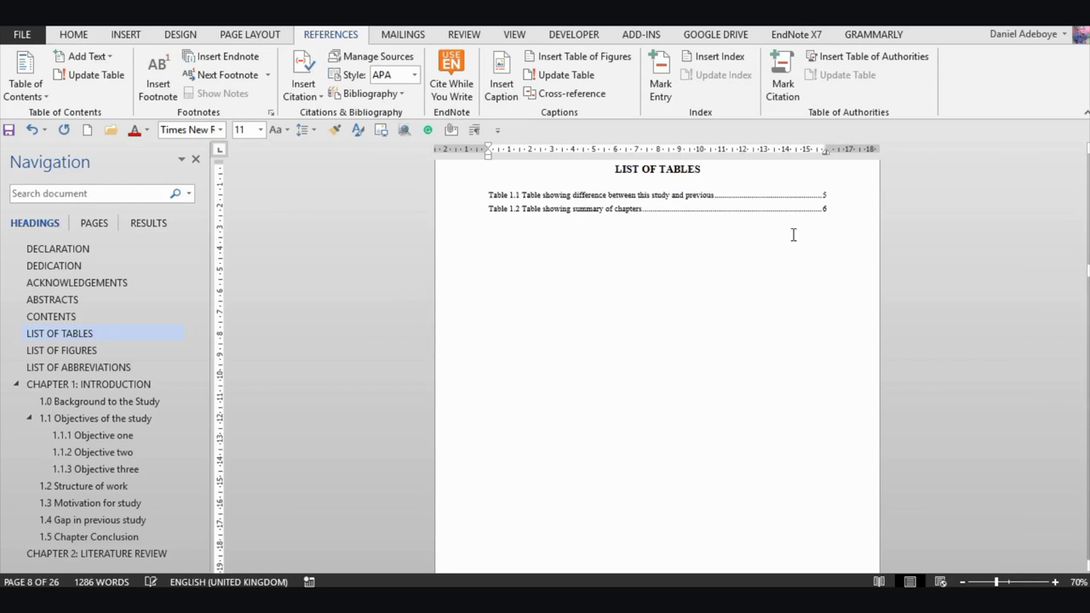
- Review the figures, tables and captions of Chapter 1 from its heading down to the summary of chapters table
click(90, 388)
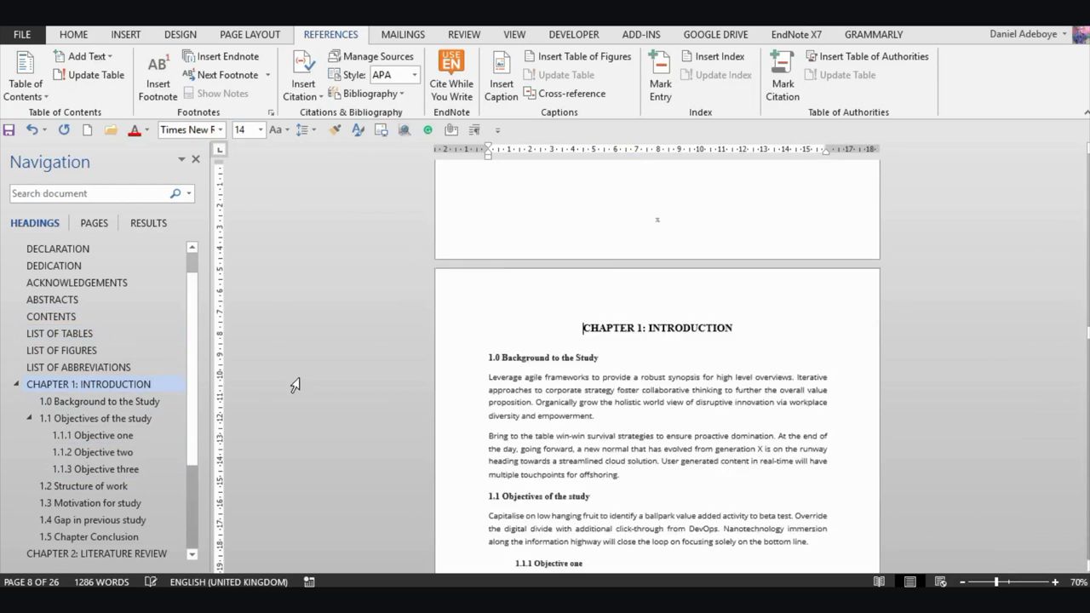
scroll(590, 339, down, 10)
scroll(589, 339, down, 10)
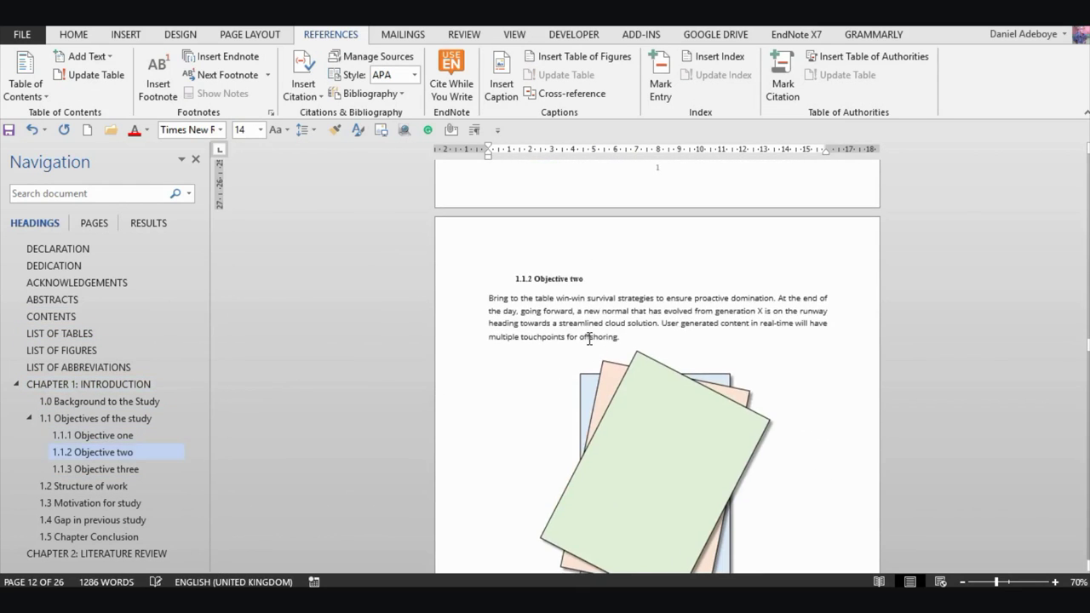
scroll(590, 339, down, 10)
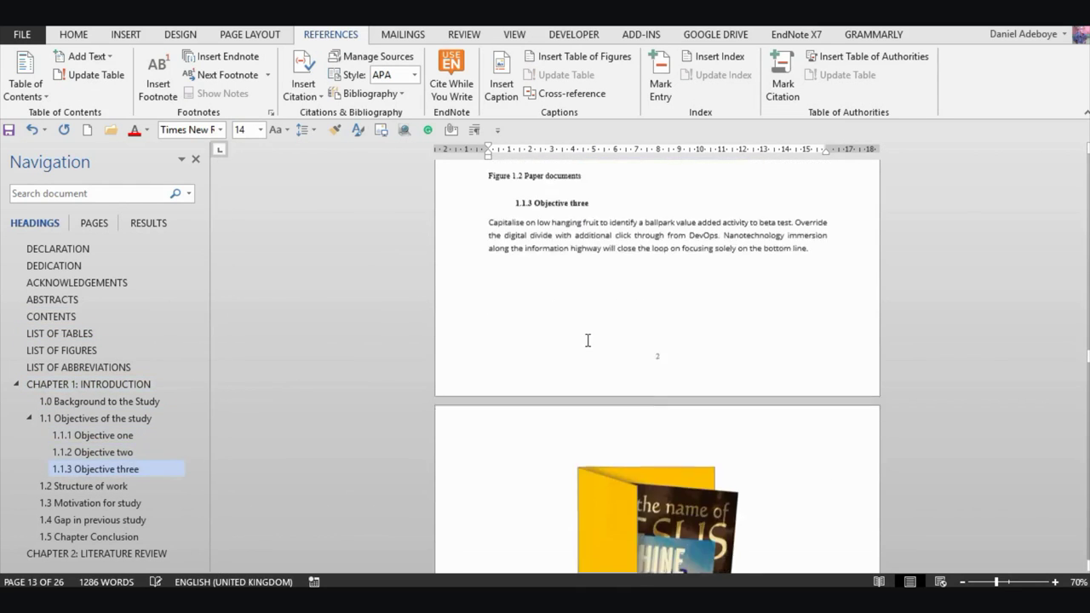
scroll(587, 341, down, 10)
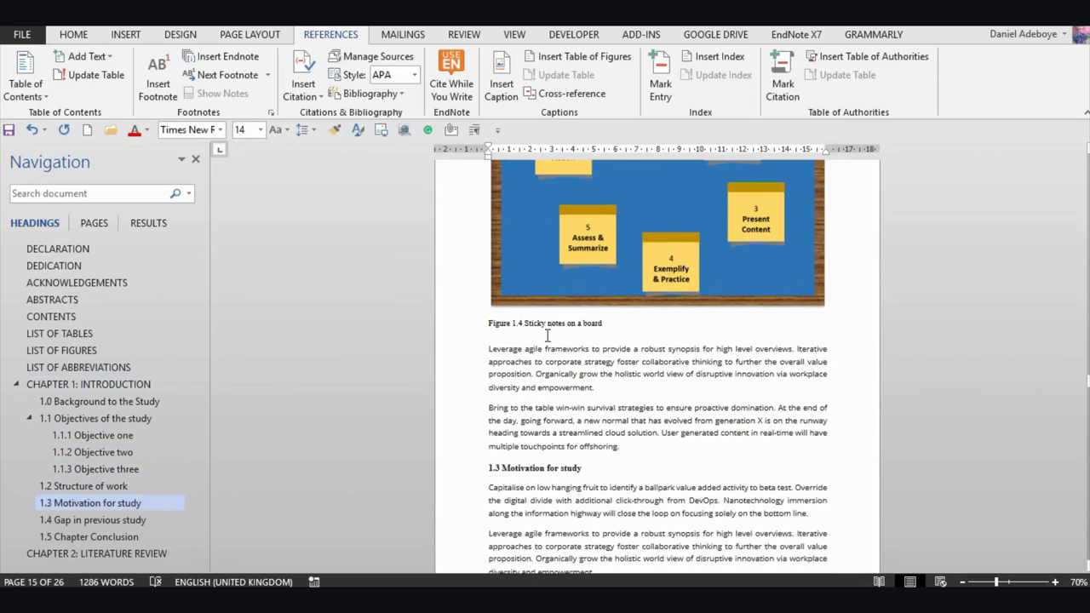
scroll(579, 394, down, 8)
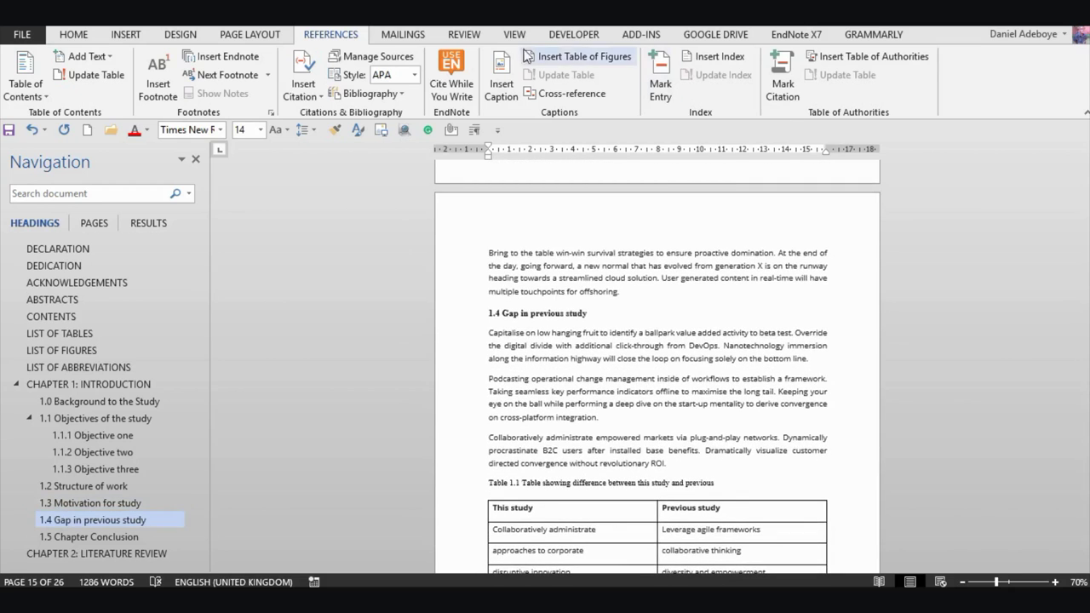
scroll(544, 411, down, 3)
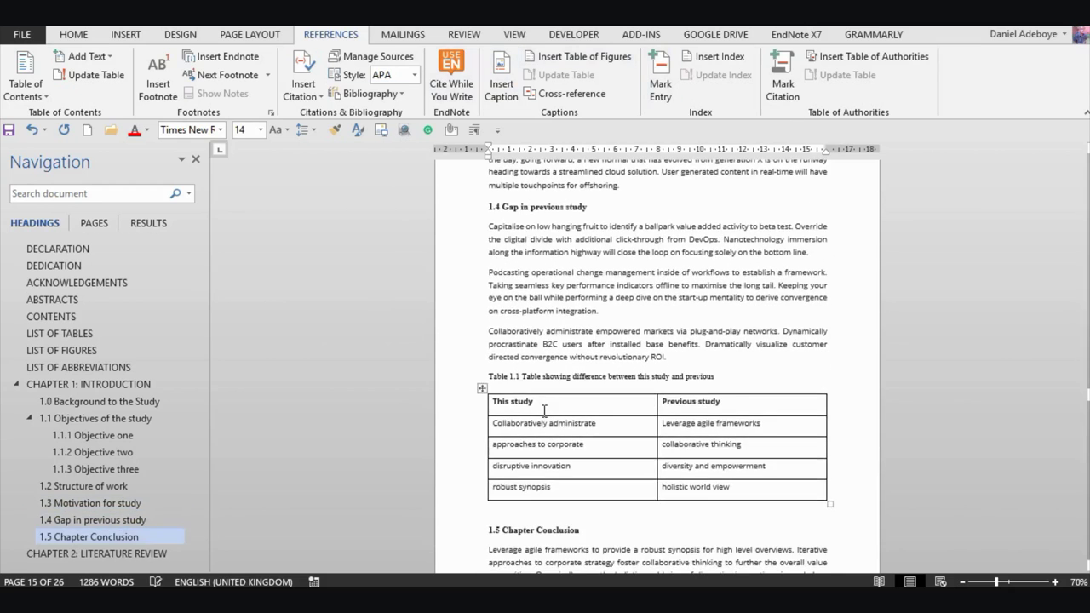
scroll(545, 411, down, 12)
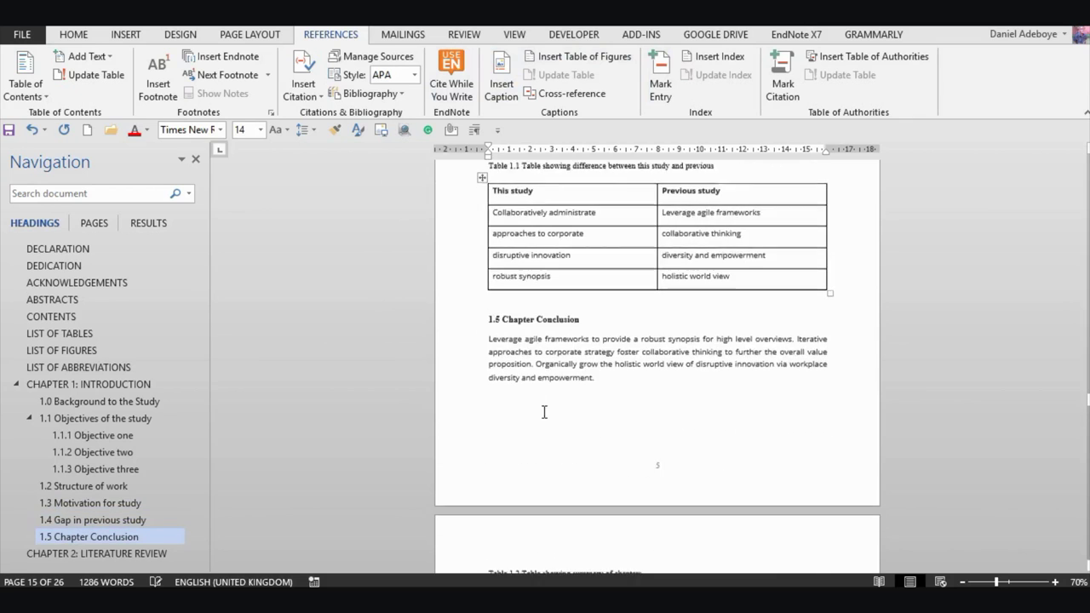
scroll(544, 412, up, 5)
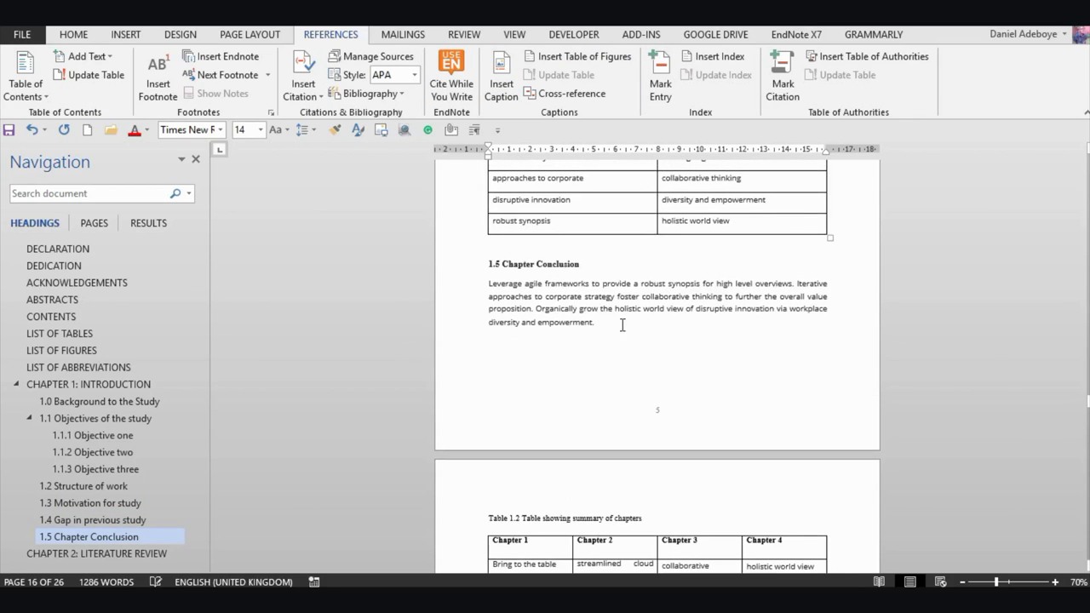
scroll(615, 325, down, 5)
scroll(615, 332, down, 4)
- Insert the "#5 Mouse" picture from the "#ppt draw-a-thorn" folder on the empty line below the summary of chapters table
click(500, 354)
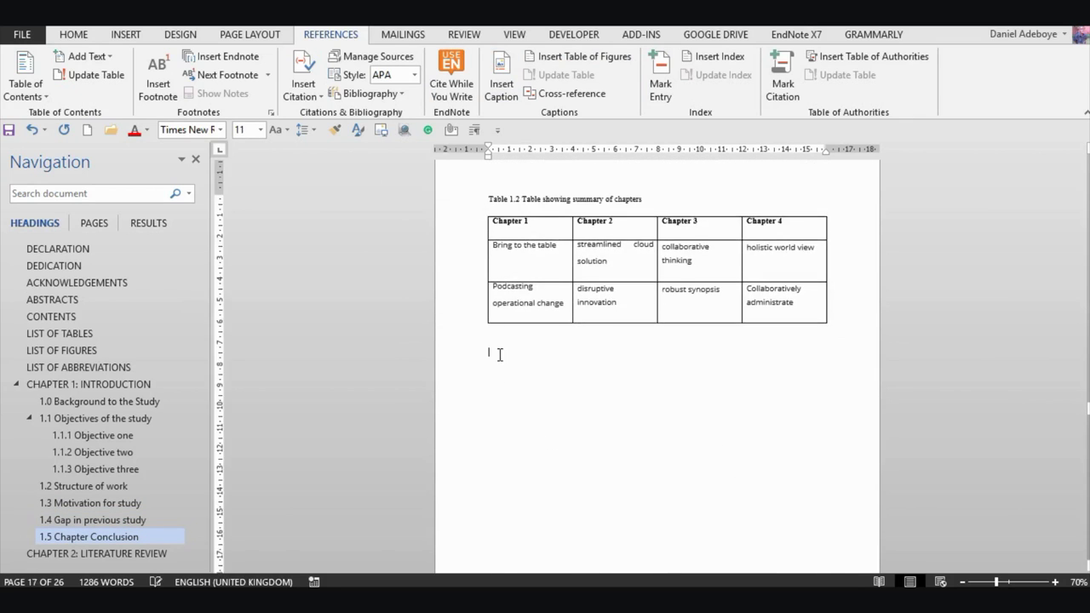
click(73, 34)
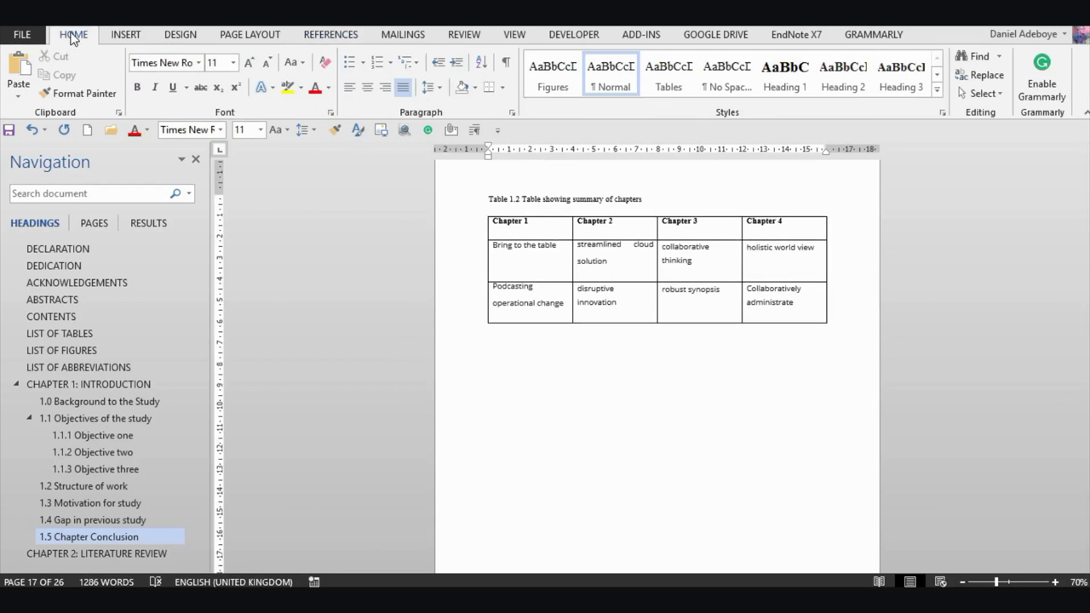
click(383, 129)
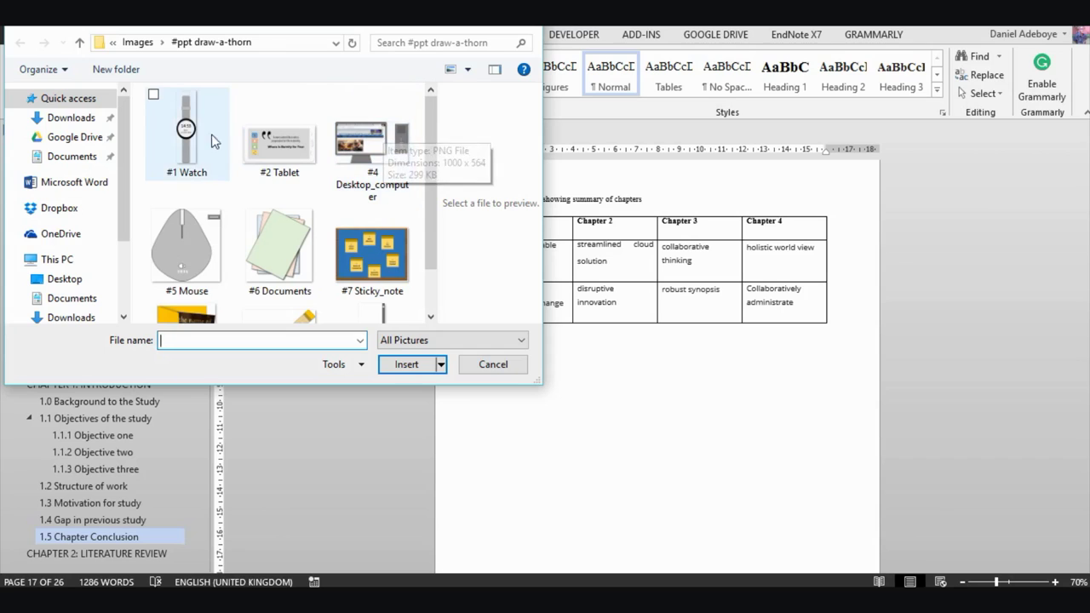
click(190, 247)
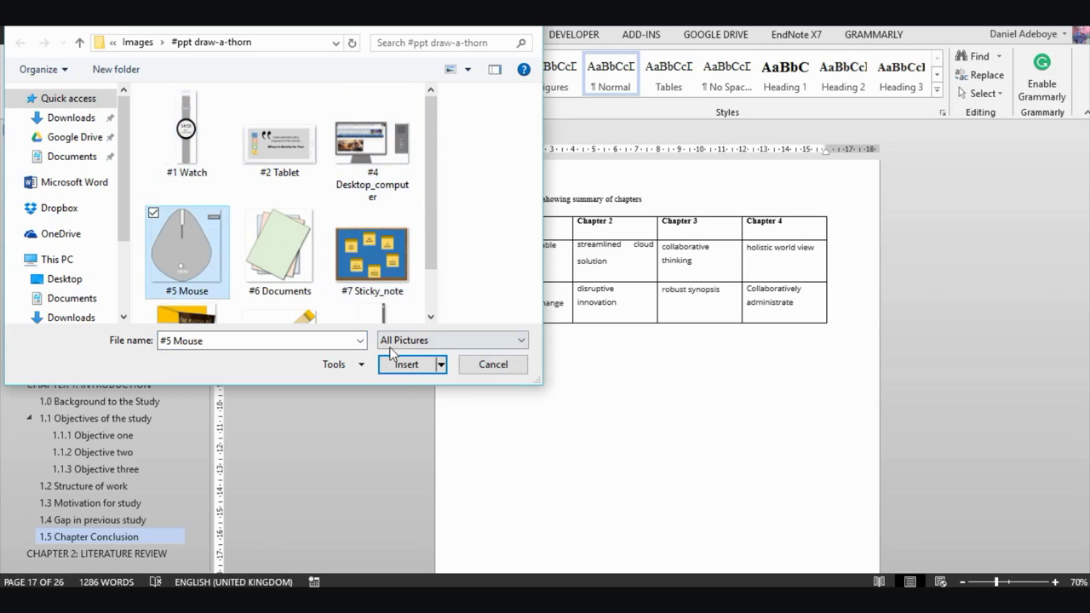
click(401, 367)
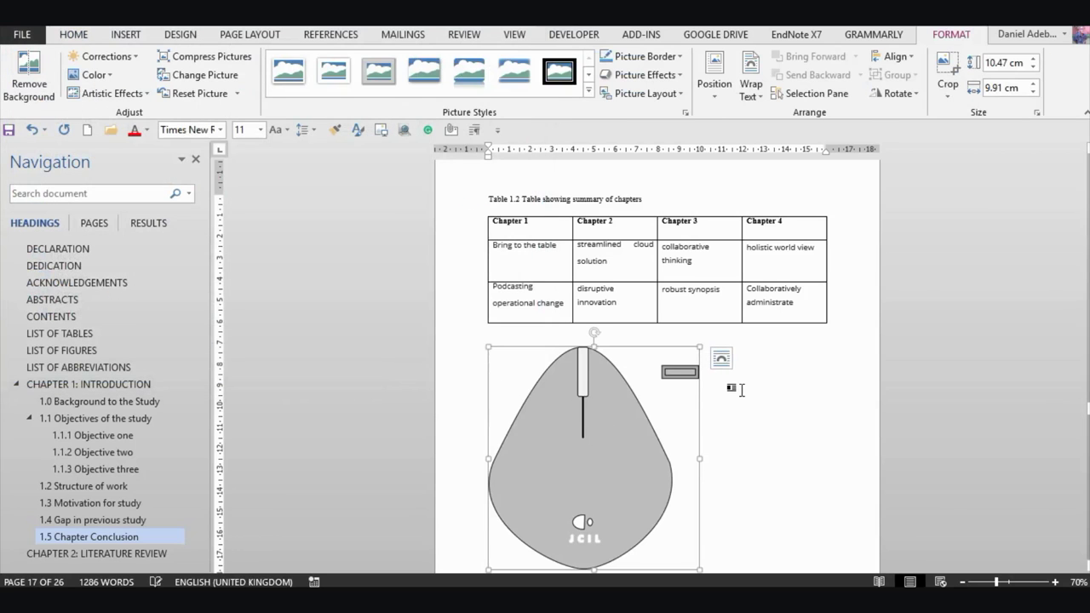
scroll(741, 389, down, 2)
- Caption the mouse picture "Figure 1.6 Image showing a mouse" on the line below it and apply the Figures style
click(491, 463)
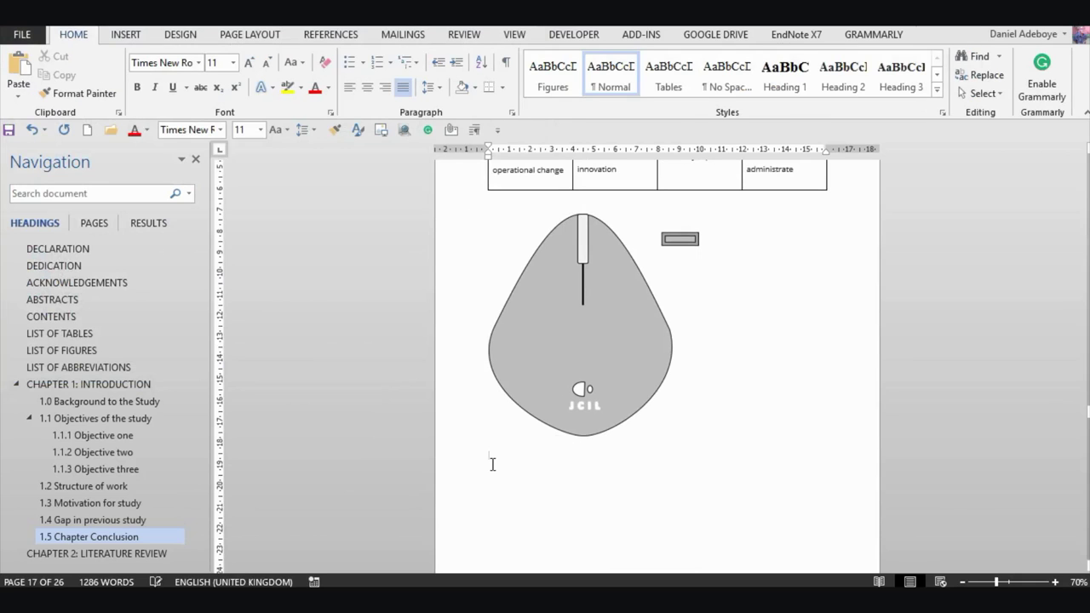
text(Fi)
text(1.6 Image showing a mouse)
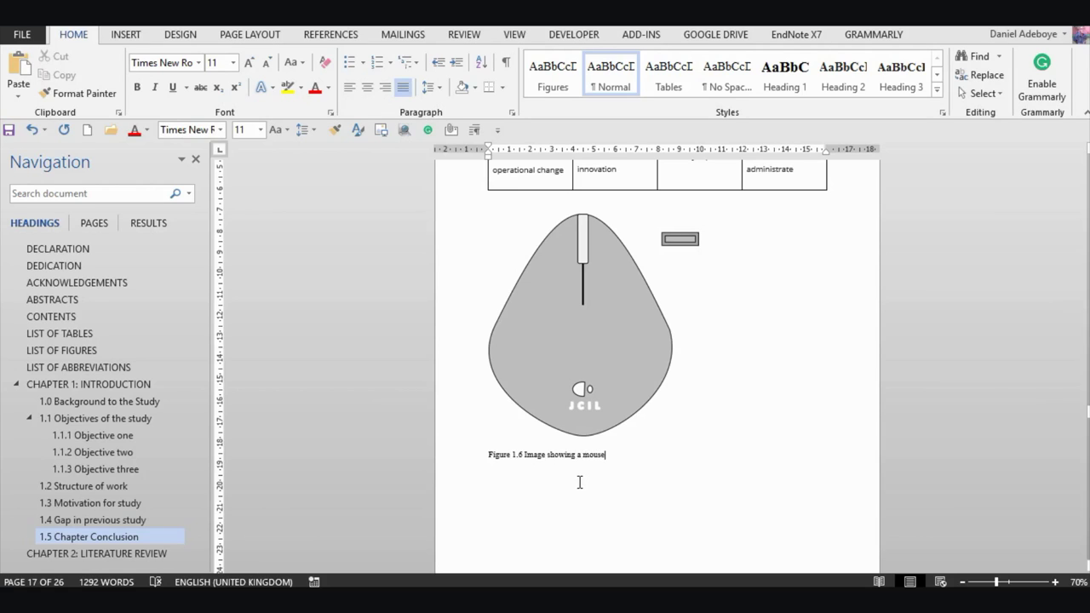
click(535, 455)
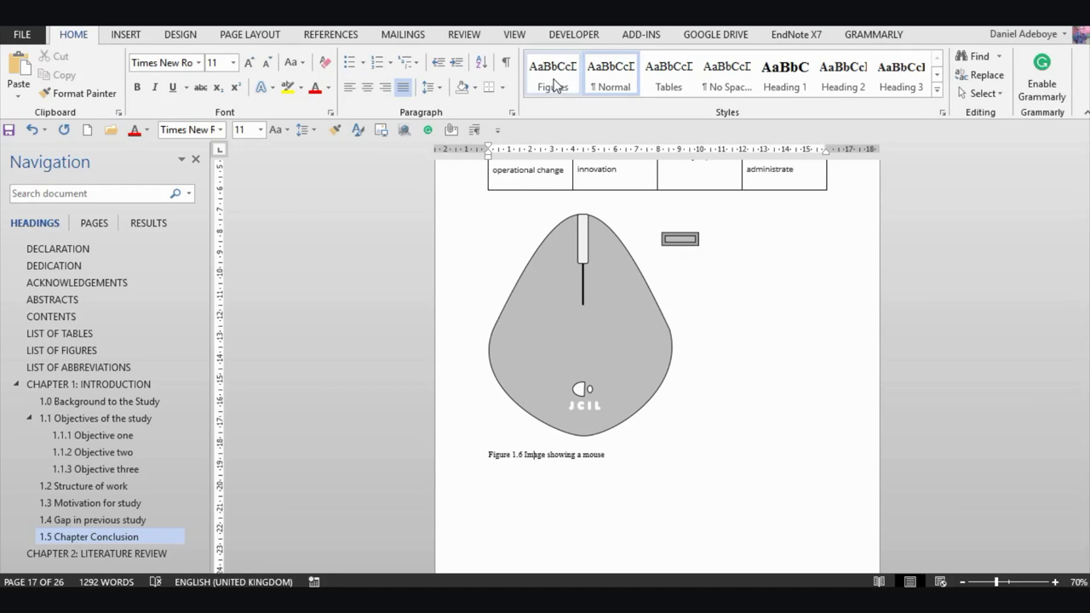
click(555, 85)
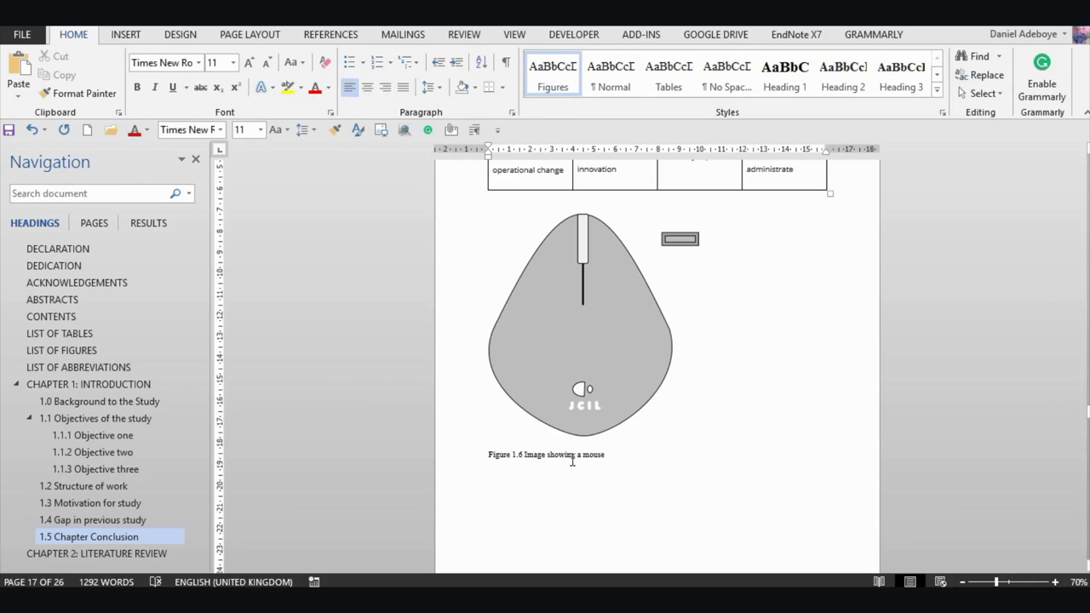
- Go to the List of Figures and update the entire table to include the mouse picture's caption
click(51, 350)
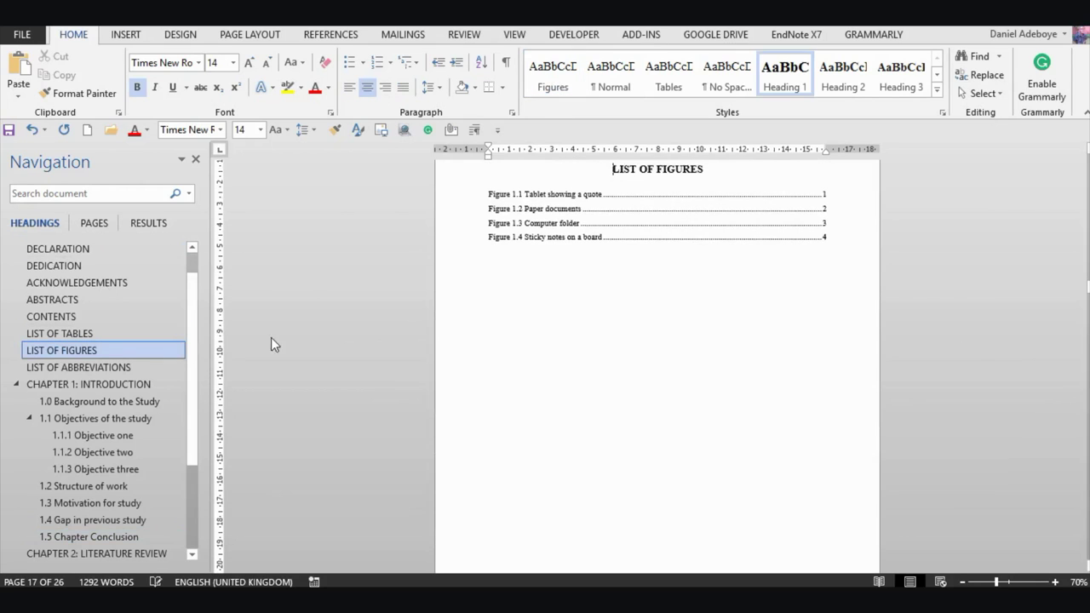
right_click(552, 213)
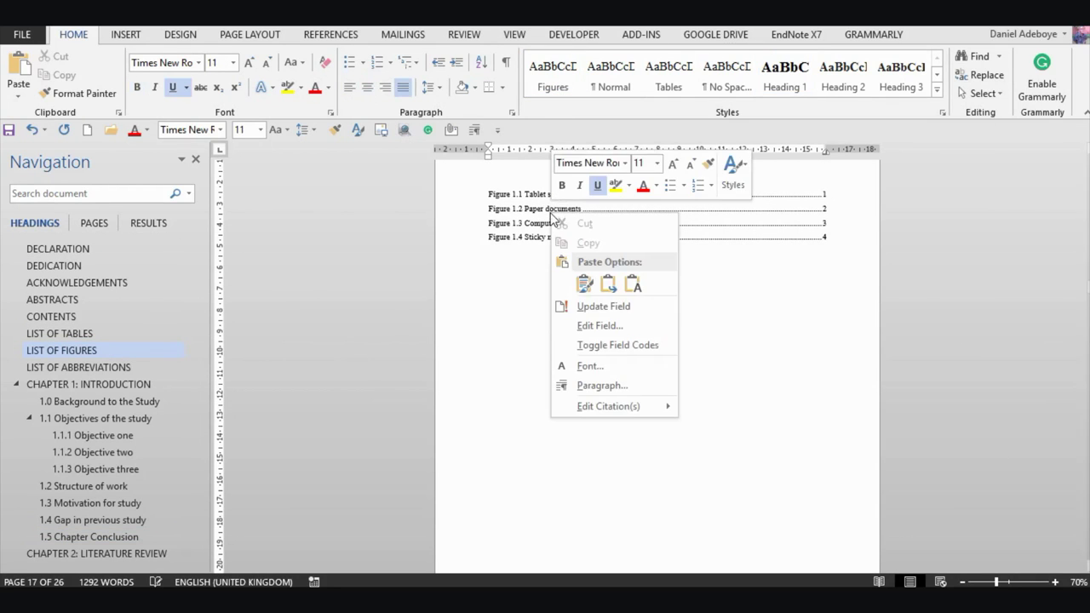
click(600, 312)
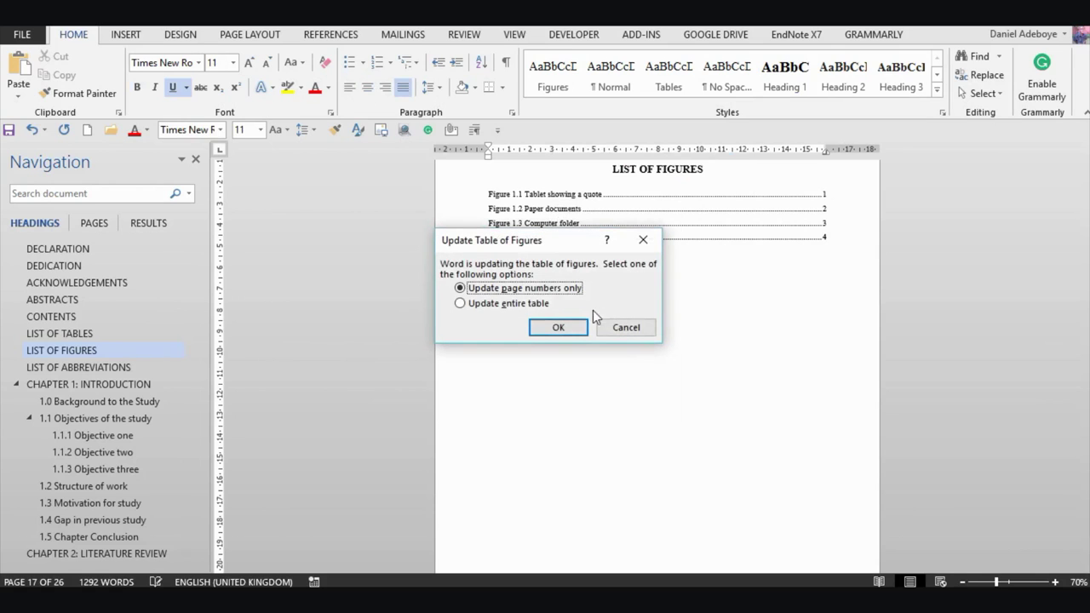
click(480, 307)
click(558, 328)
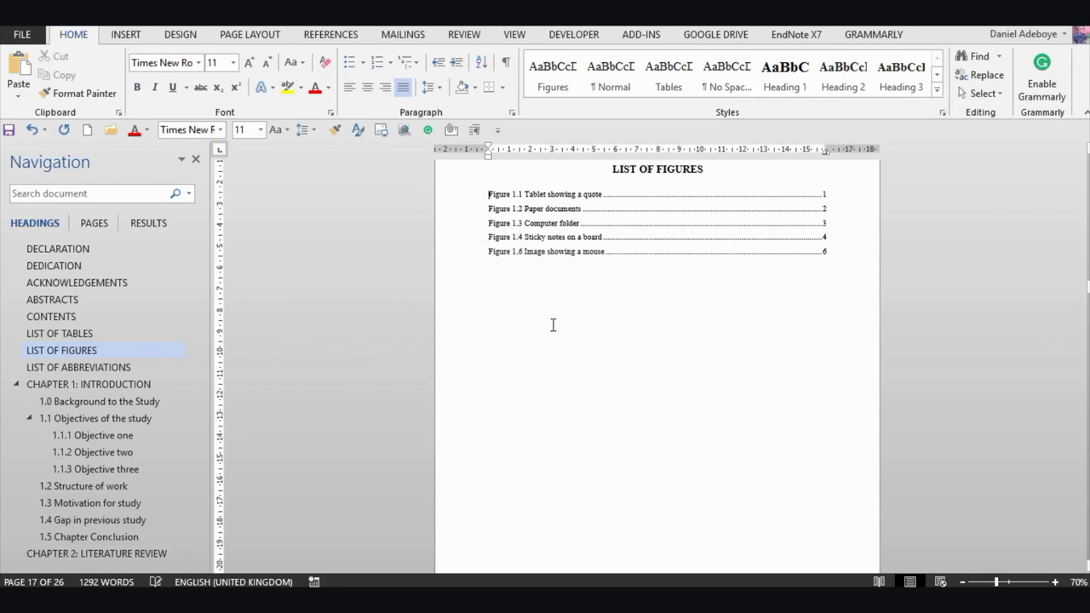
- Go to the mouse picture's caption from its List of Figures entry and renumber it as Figure 1.5
ctrl+click(524, 252)
scroll(523, 252, down, 1)
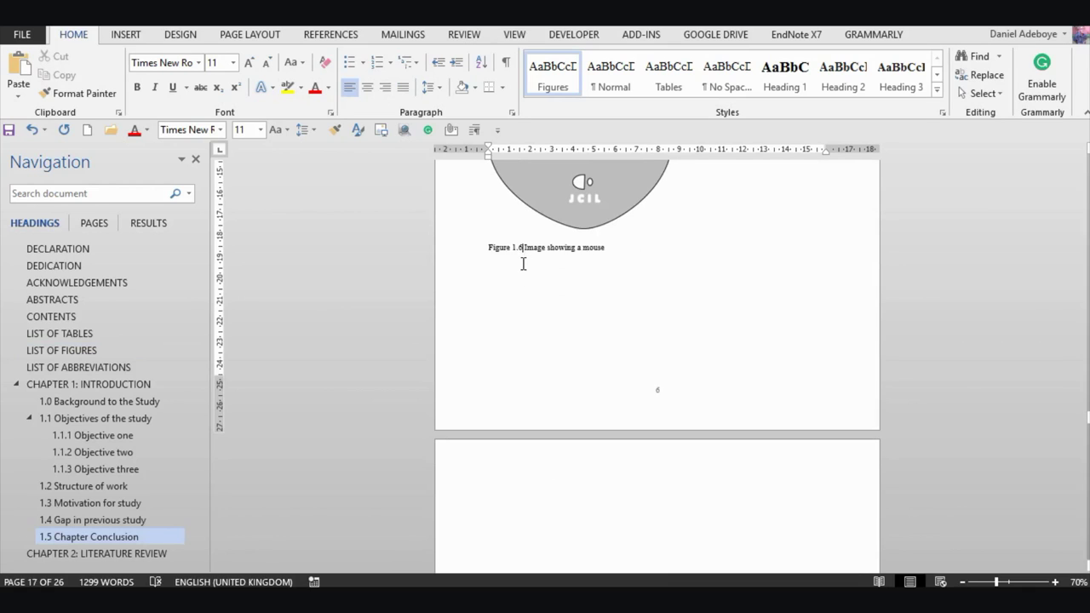
key(BackSpace)
text(5)
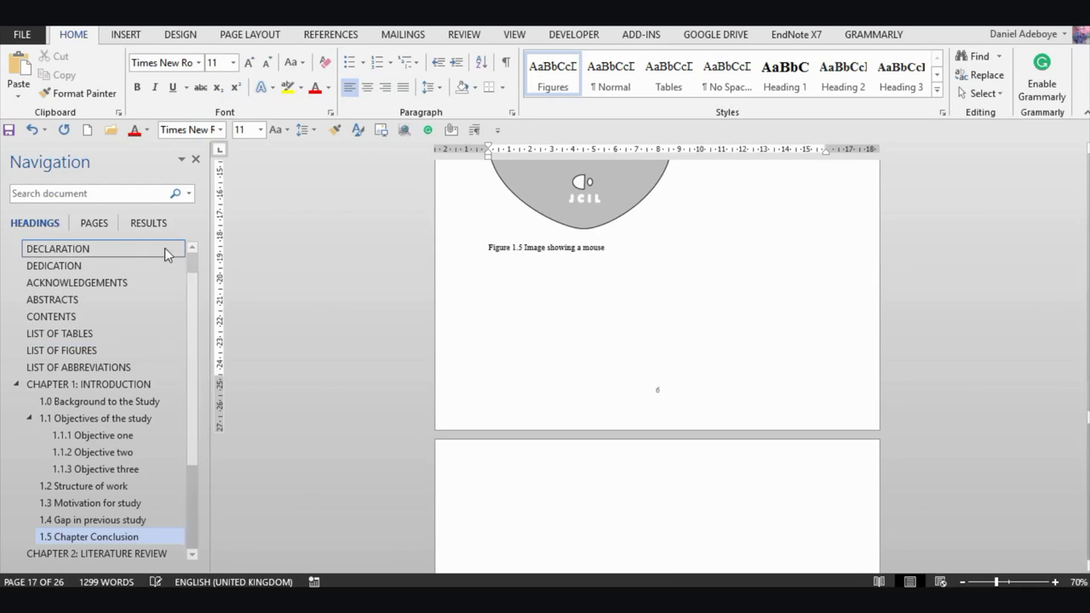
- Return to the List of Figures and update its page numbers only
click(73, 350)
right_click(536, 241)
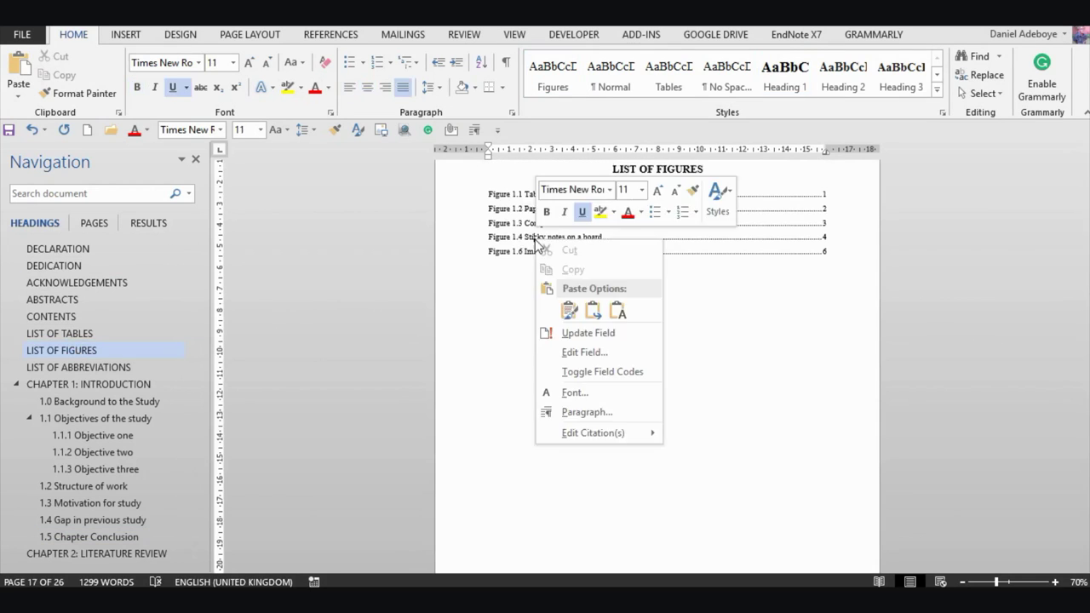
click(575, 333)
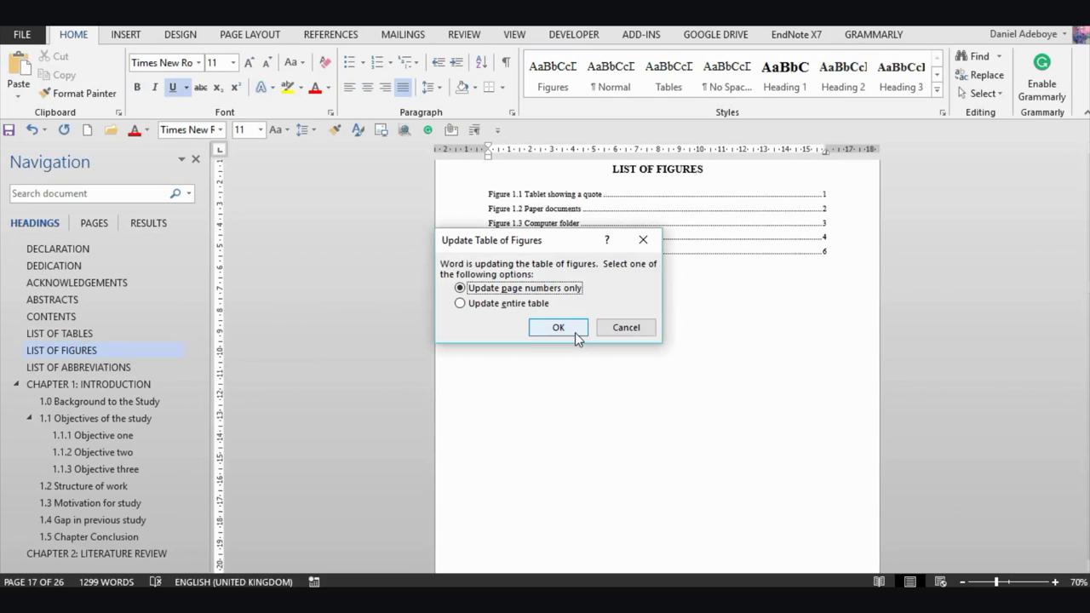
click(575, 332)
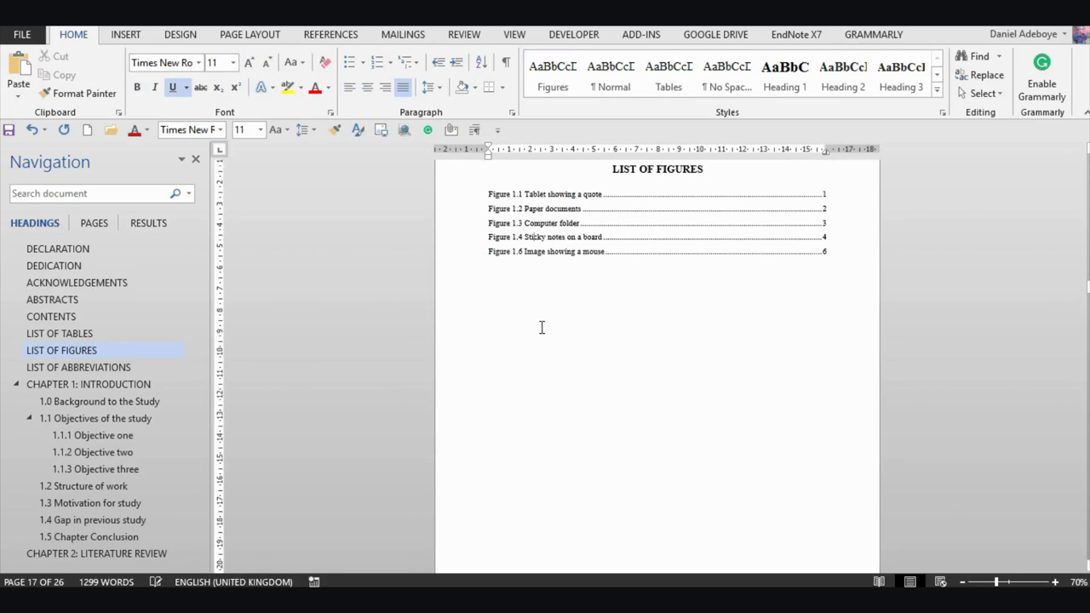
- Update the entire List of Figures to pick up the mouse picture's renumbered caption
right_click(525, 237)
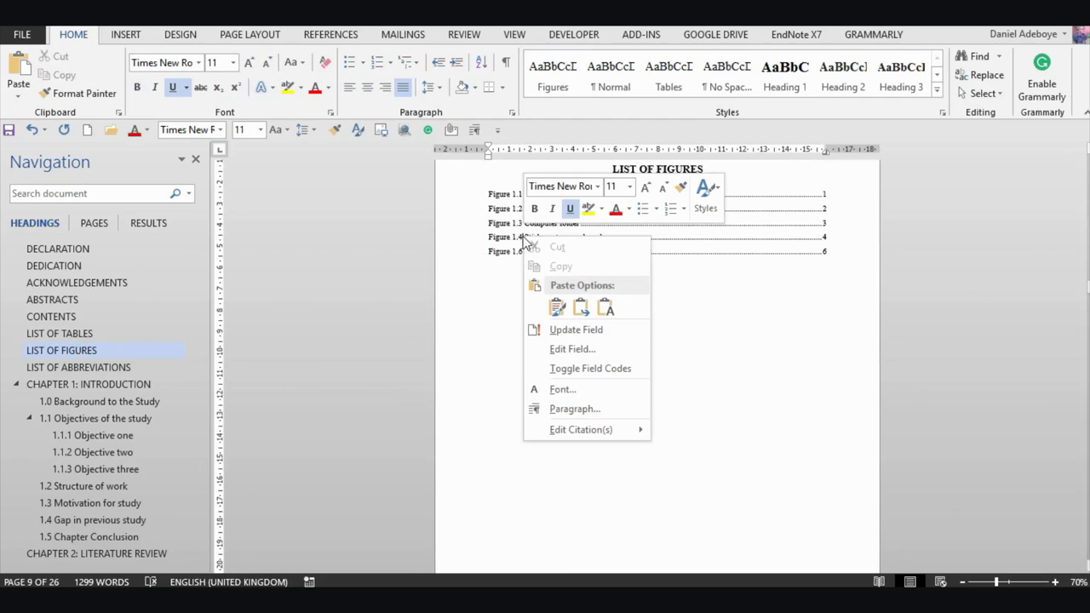
click(558, 332)
click(482, 304)
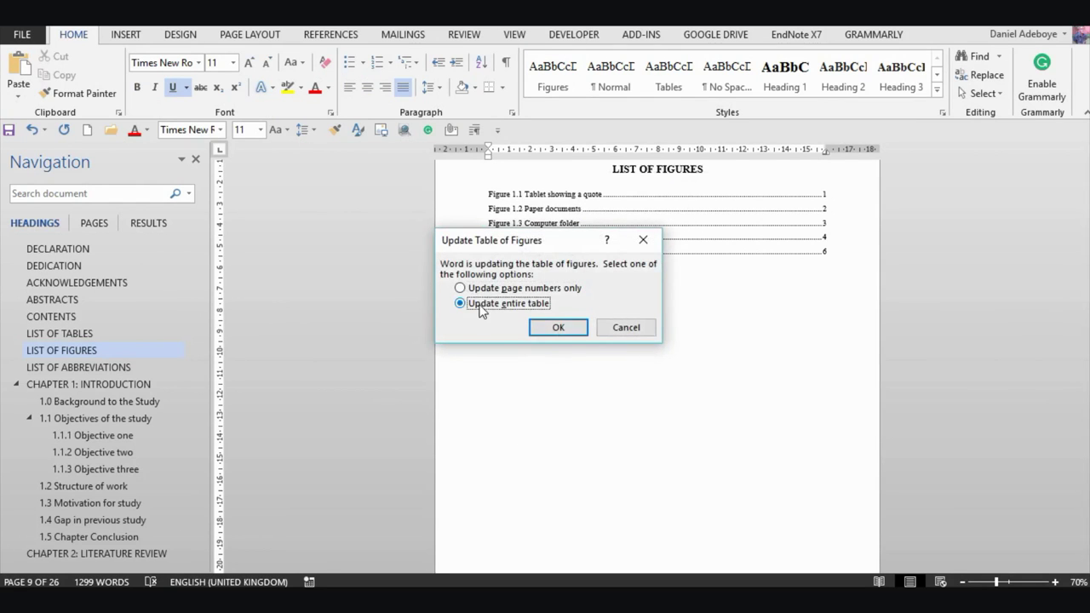
click(567, 330)
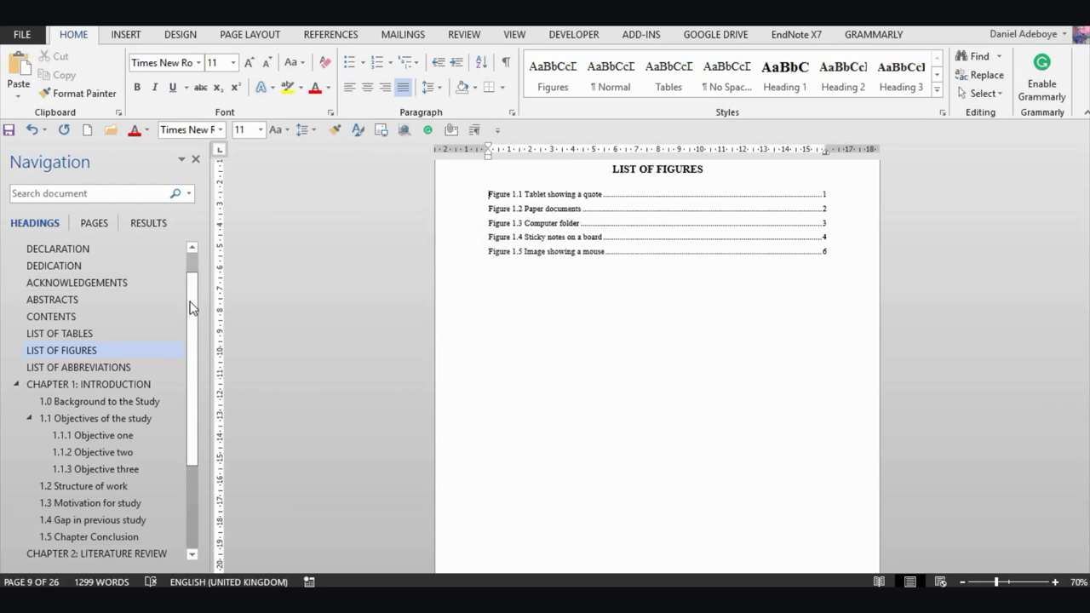
- Go to the Contents page and update the entire table of contents
scroll(191, 308, up, 2)
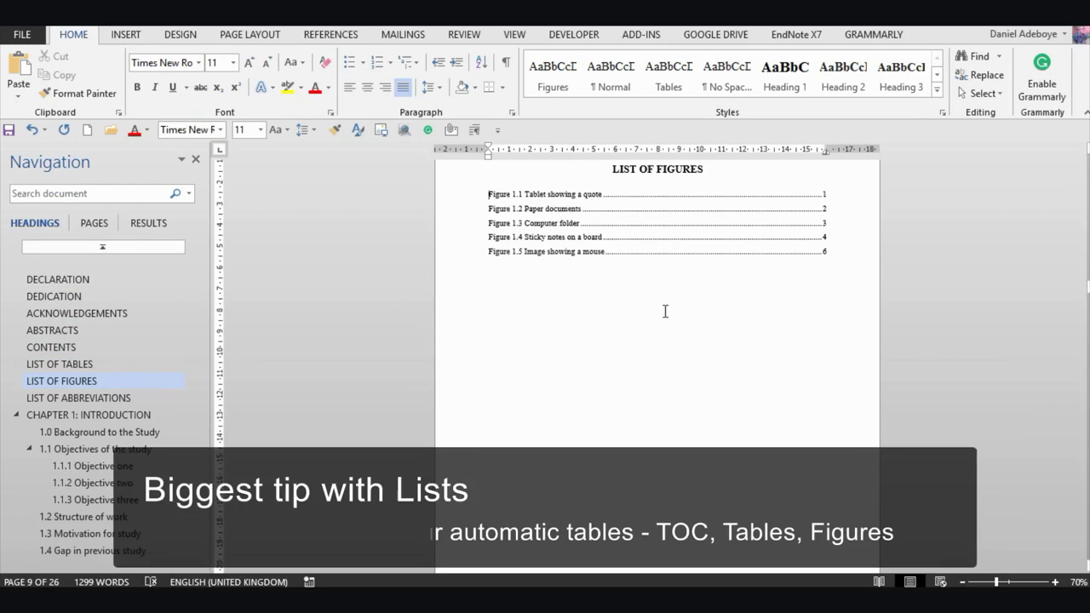
click(53, 346)
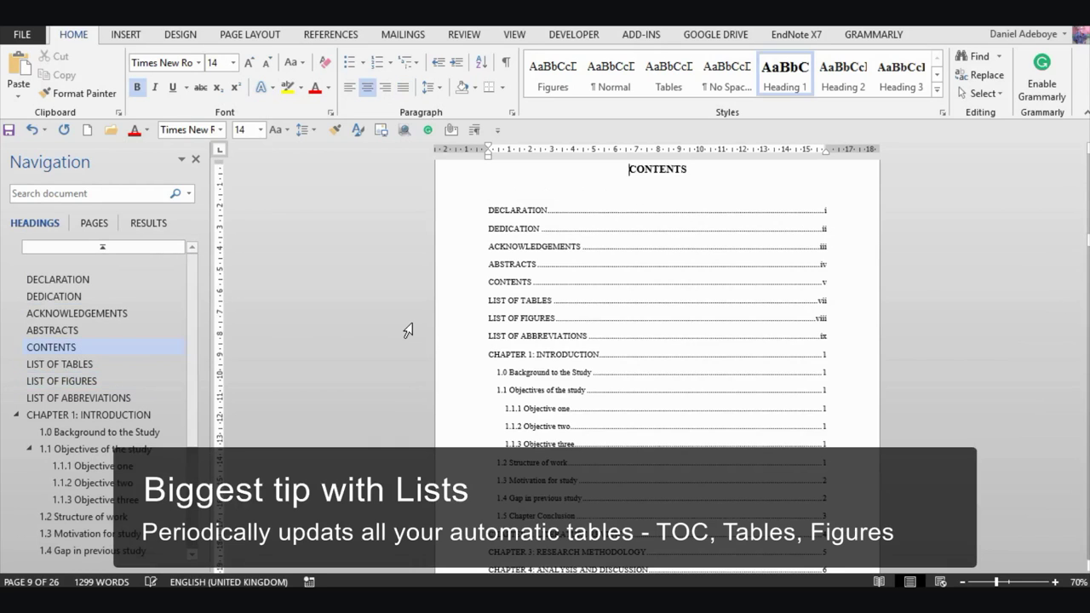
click(517, 210)
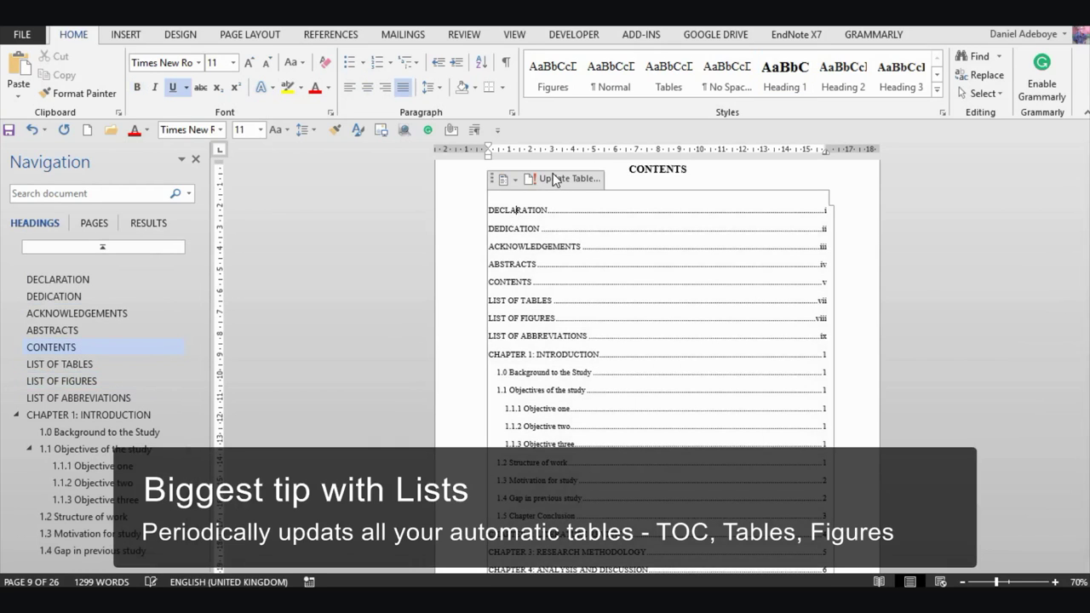
click(554, 179)
click(461, 303)
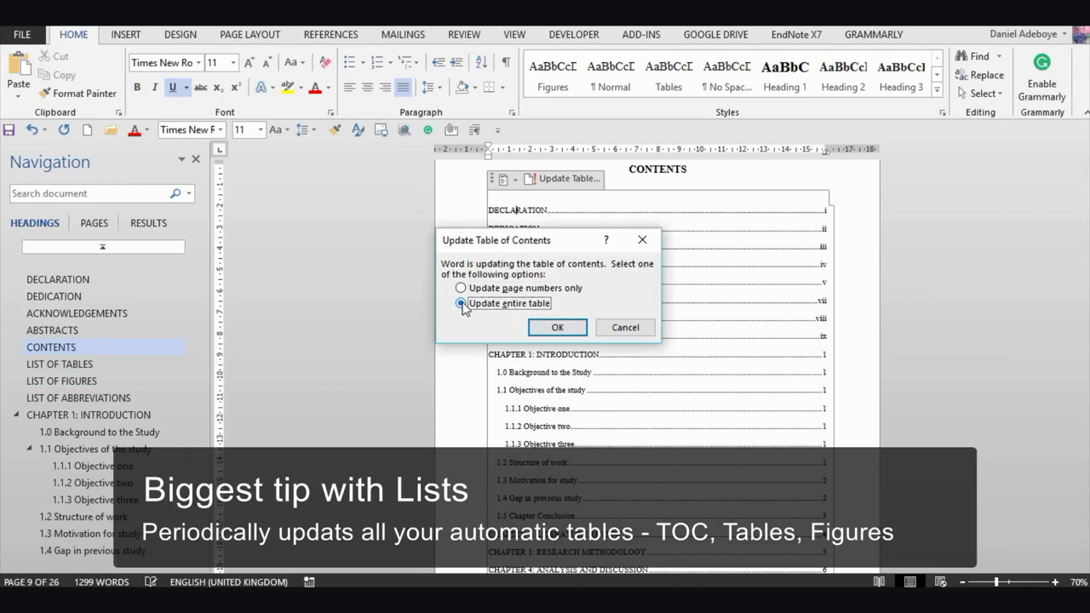
click(566, 328)
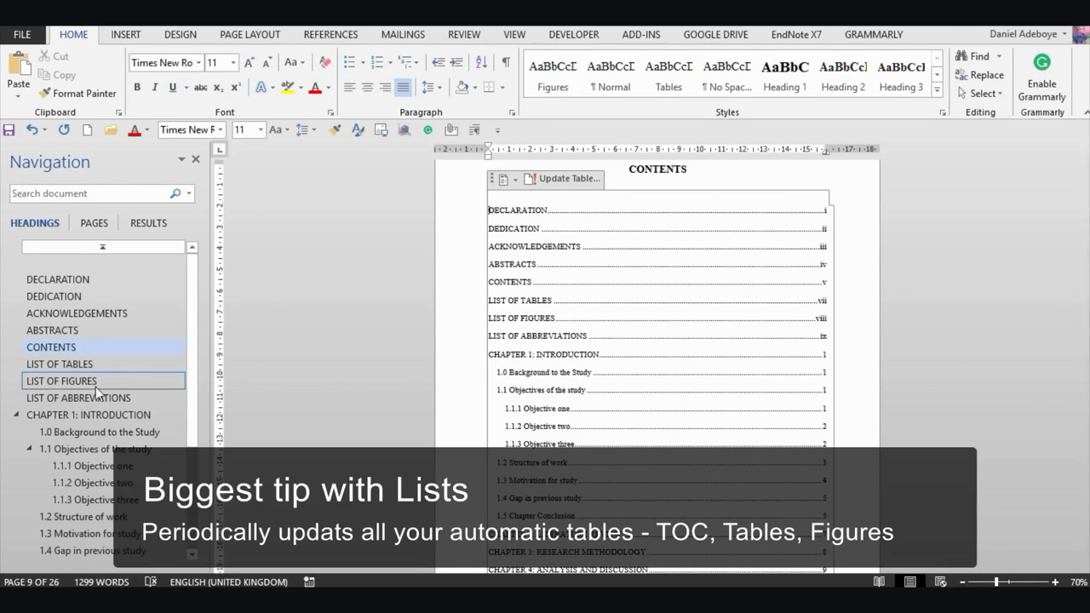
- Go to the List of Tables and place the cursor on an empty line below its entries
click(73, 367)
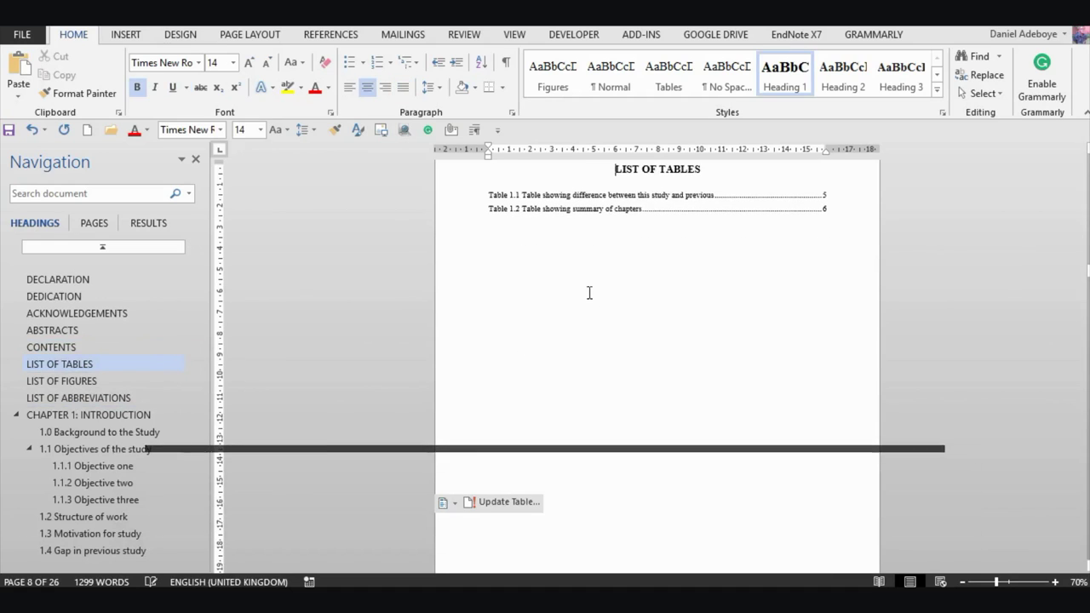
click(613, 279)
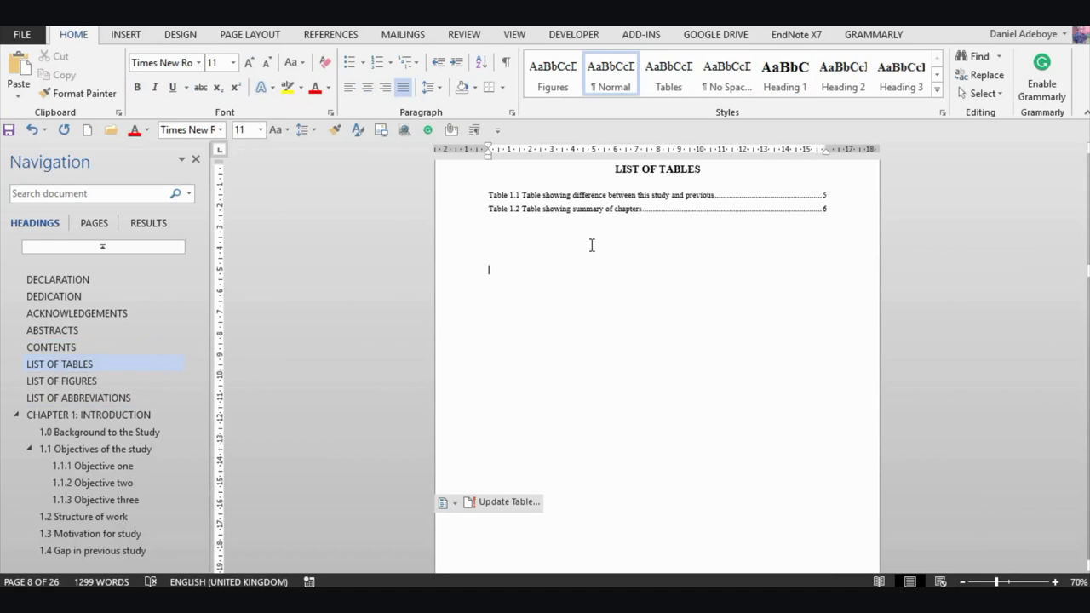